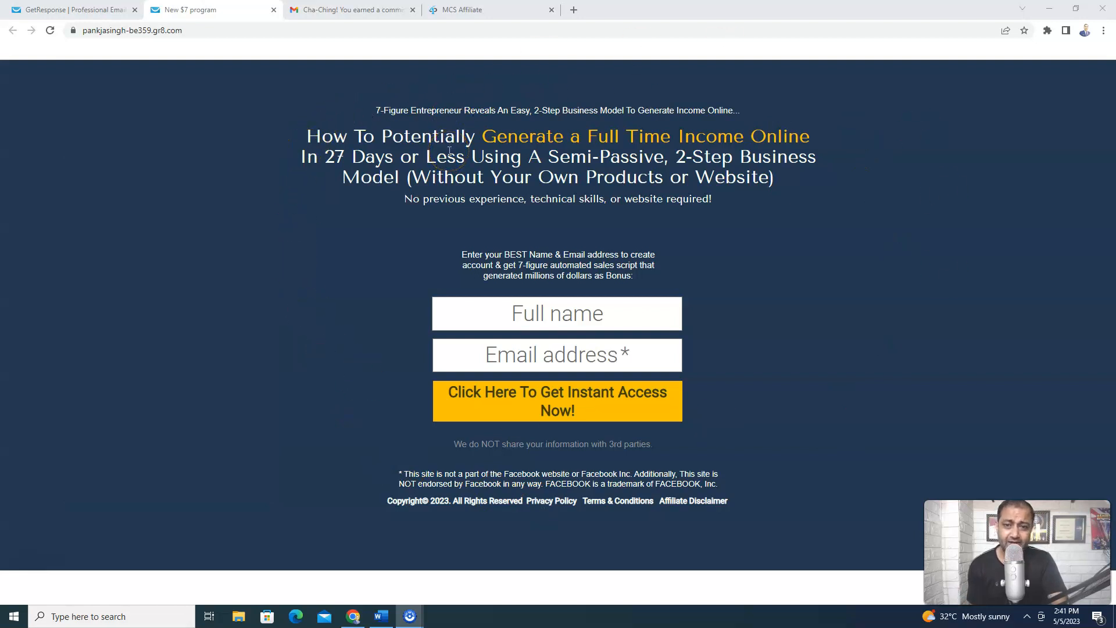
Enter a test name and email in the opt-in form and submit it with the yellow access button
{"action": "left_click", "coordinate": [572, 317]}
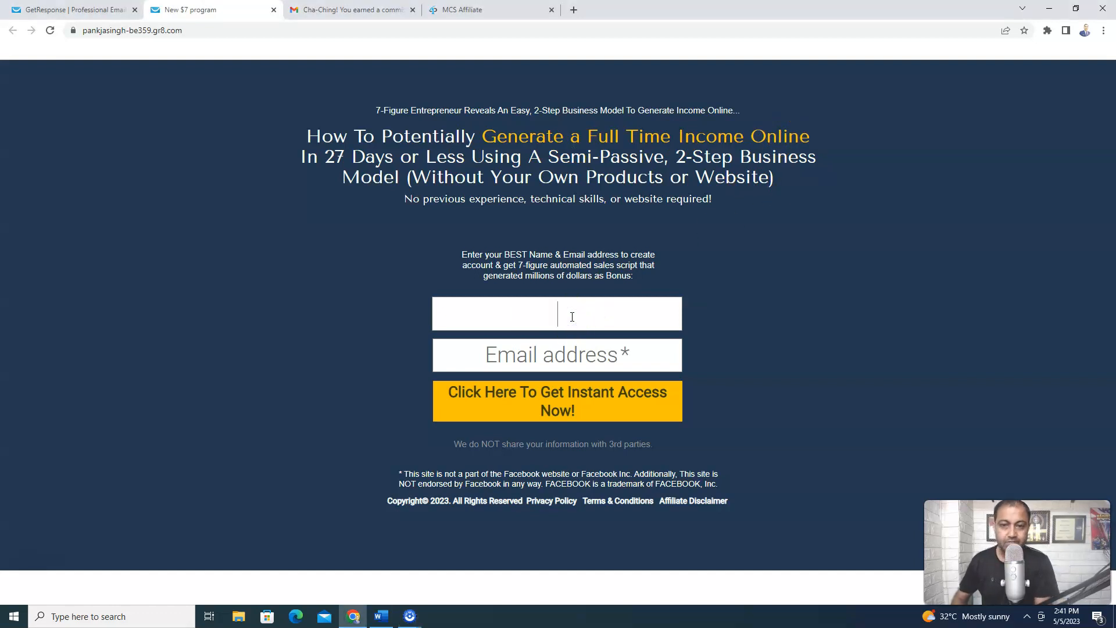
{"action": "type", "text": "Pankaj"}
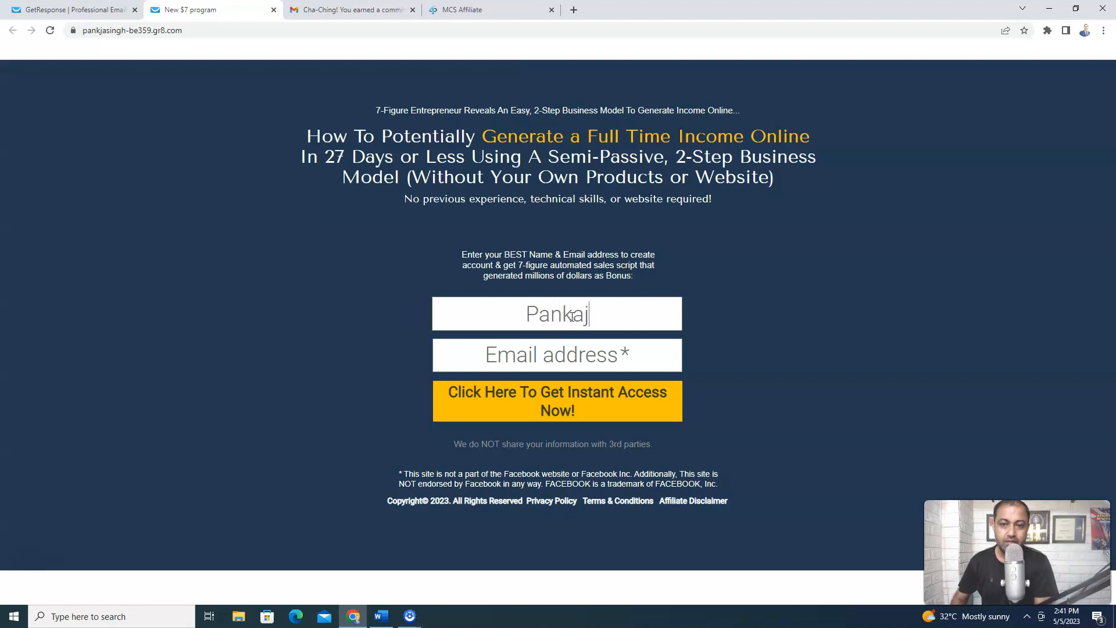
{"action": "left_click", "coordinate": [589, 356]}
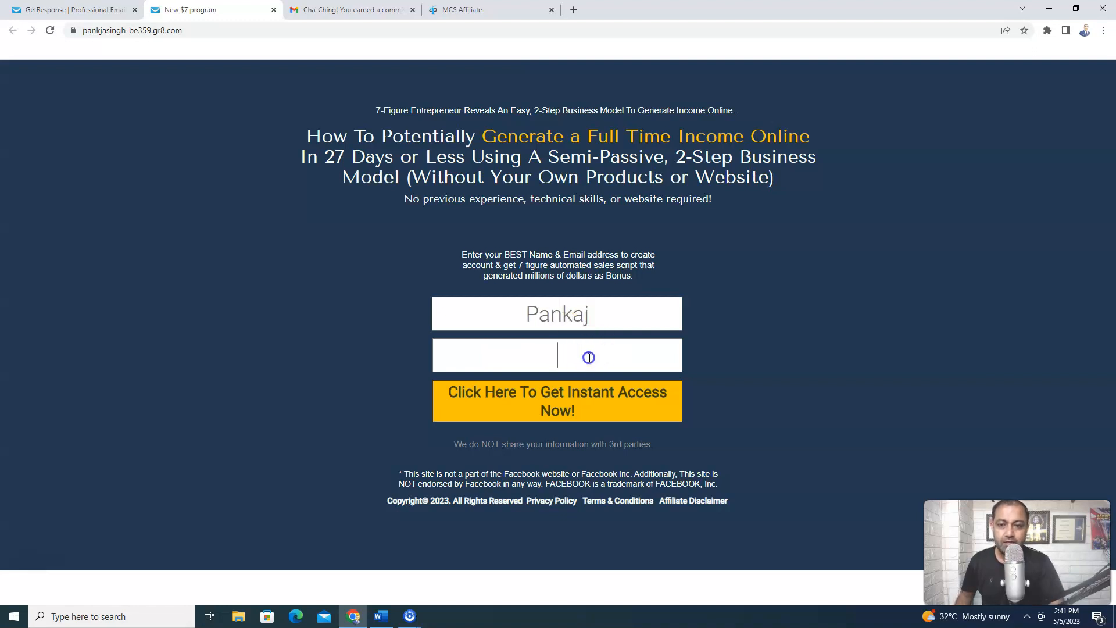
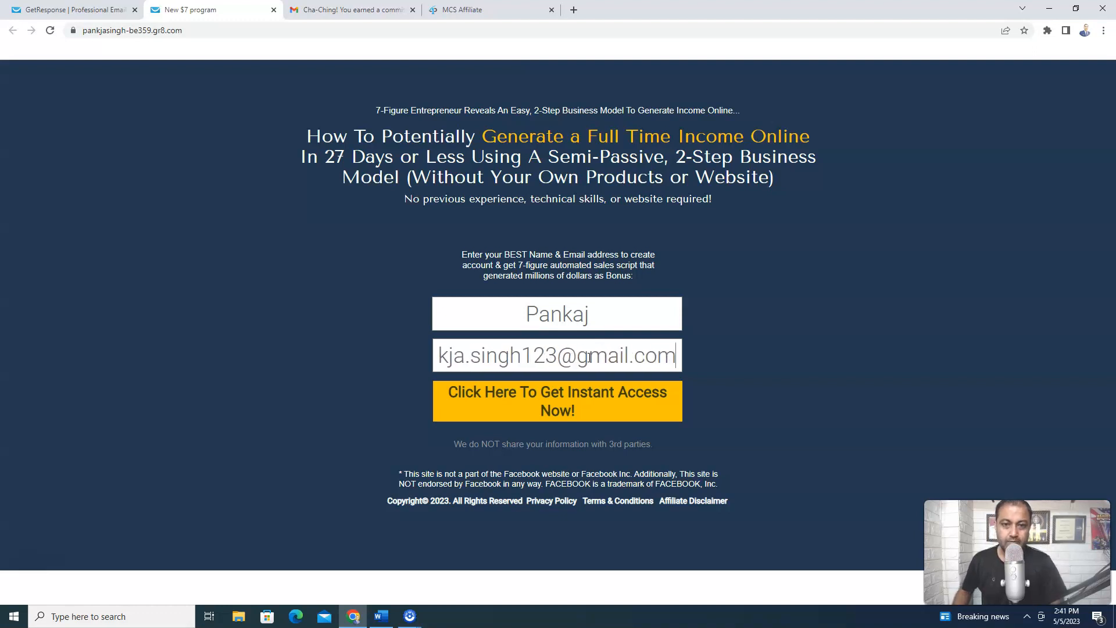
{"action": "left_click", "coordinate": [609, 405]}
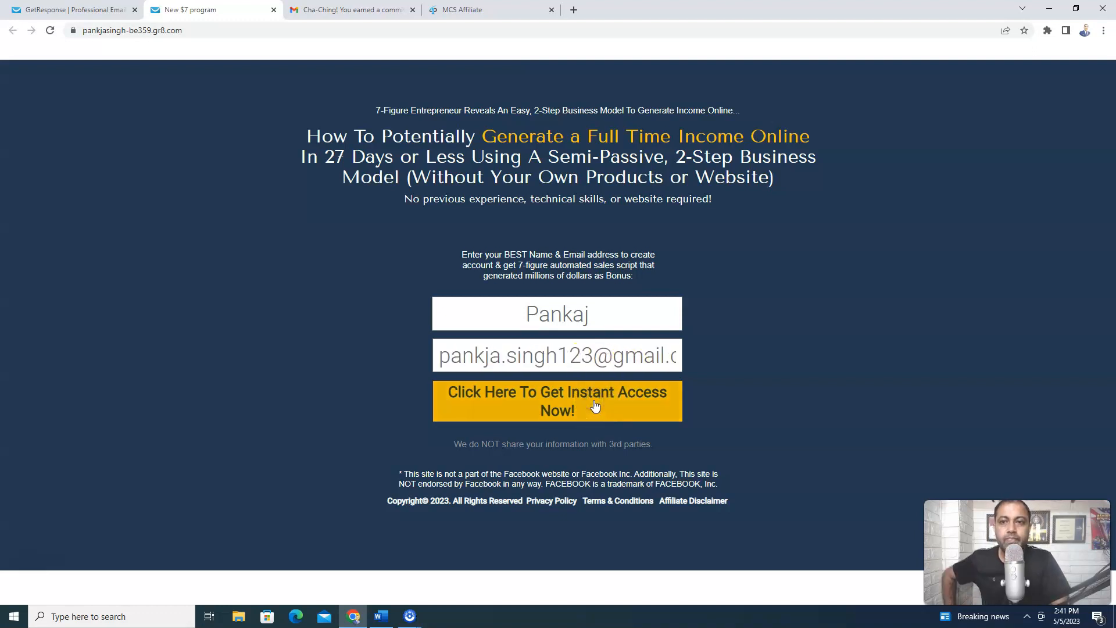
{"action": "left_click", "coordinate": [554, 405]}
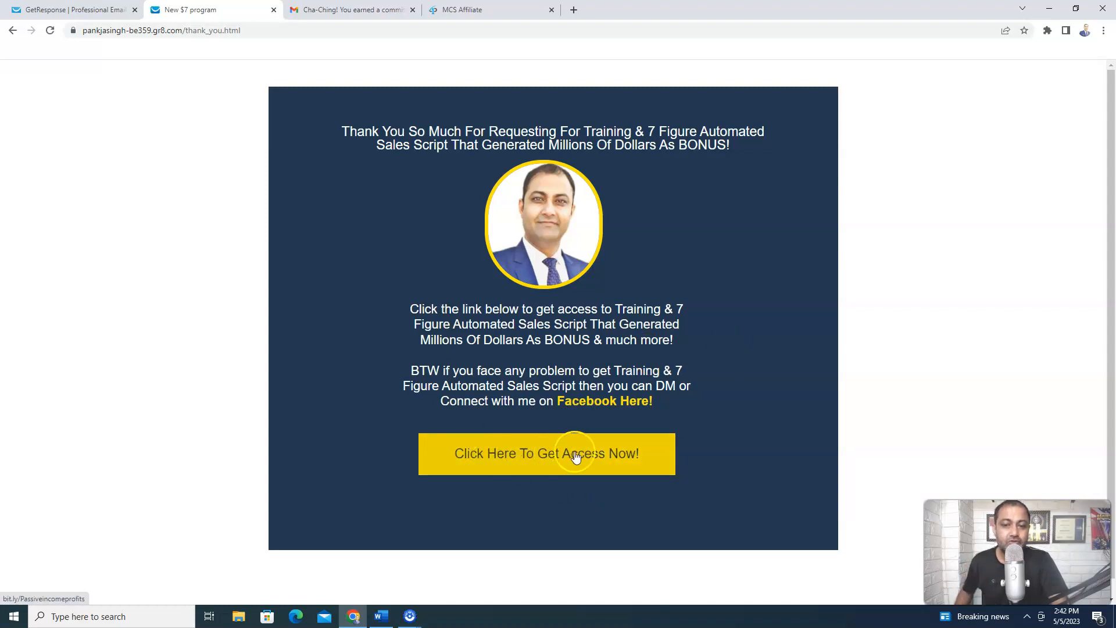
Follow the thank-you page's access link to the Facebook group page, then return to the GetResponse tab
{"action": "left_click", "coordinate": [527, 453]}
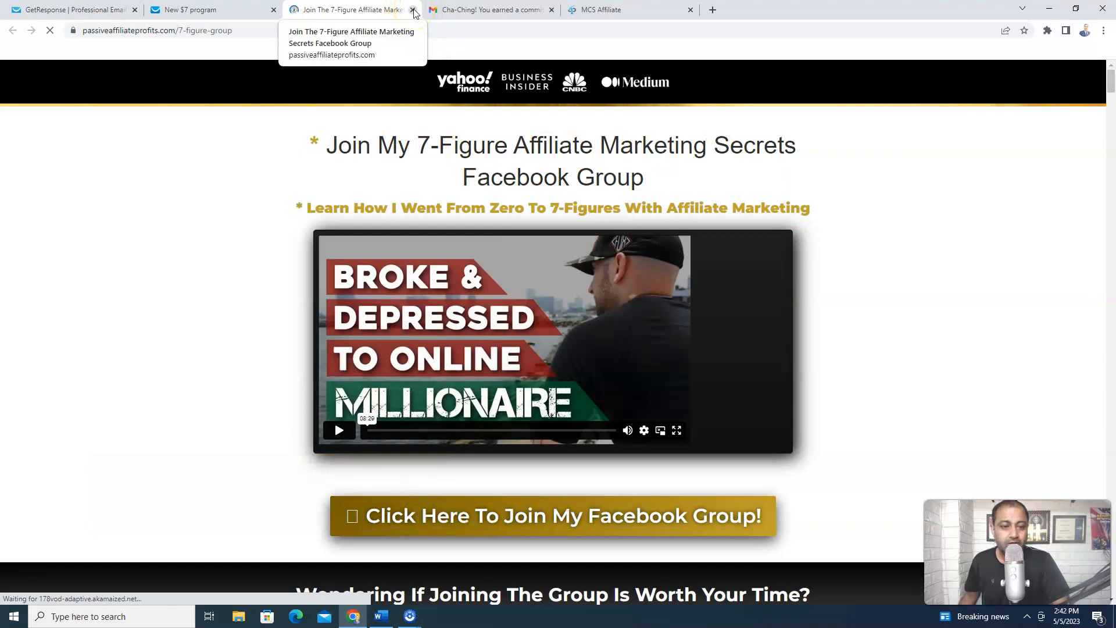
{"action": "left_click", "coordinate": [91, 11]}
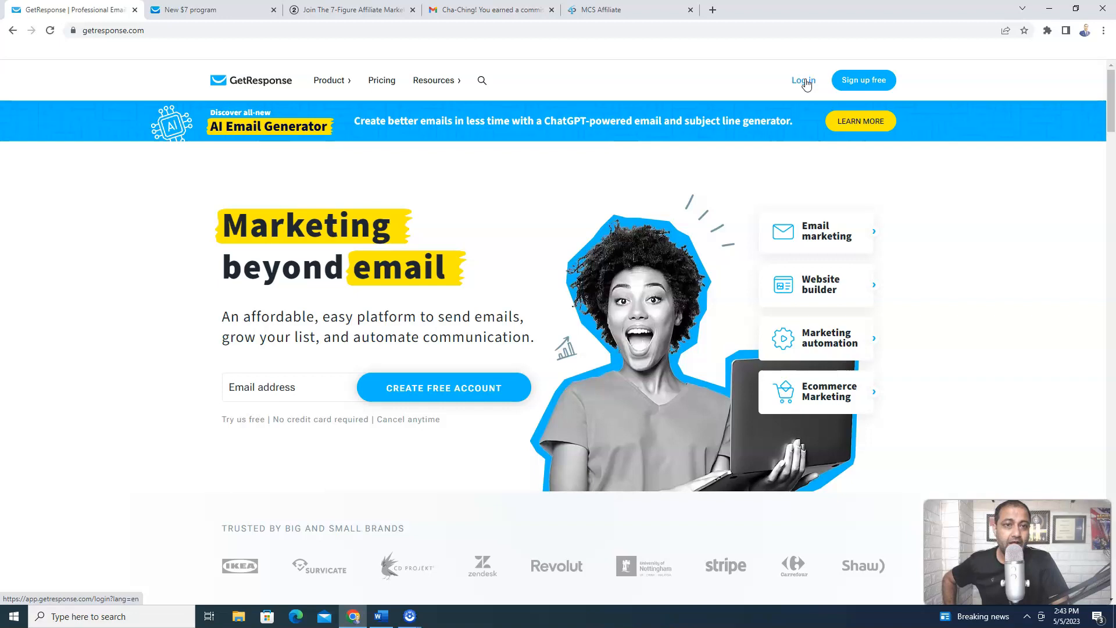
Log into GetResponse using the saved account email and its password
{"action": "left_click", "coordinate": [804, 82]}
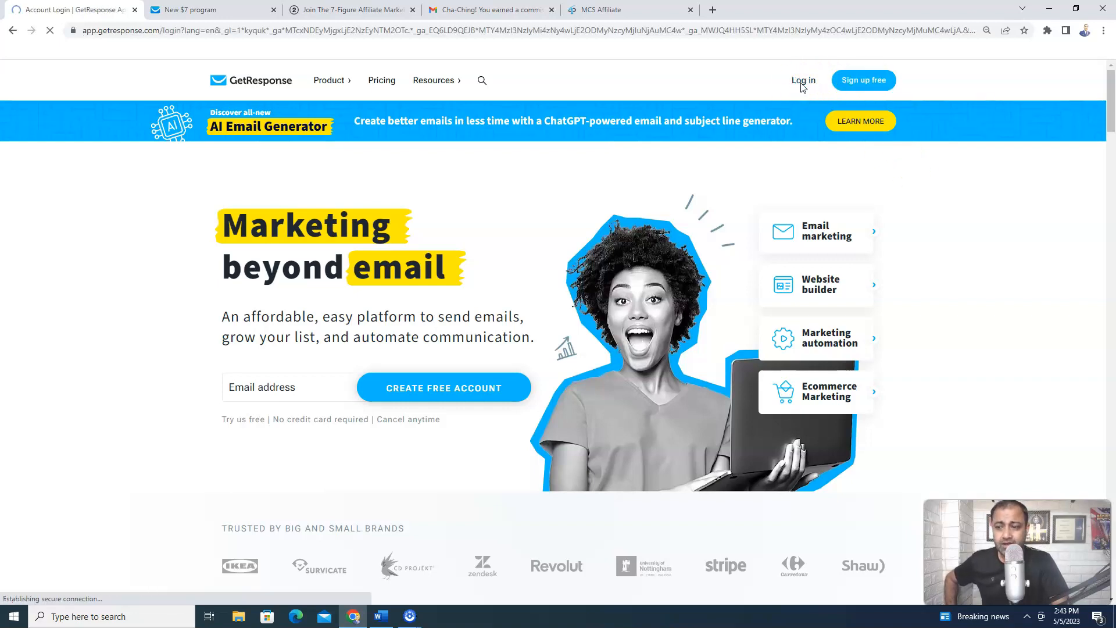
{"action": "left_click", "coordinate": [532, 274]}
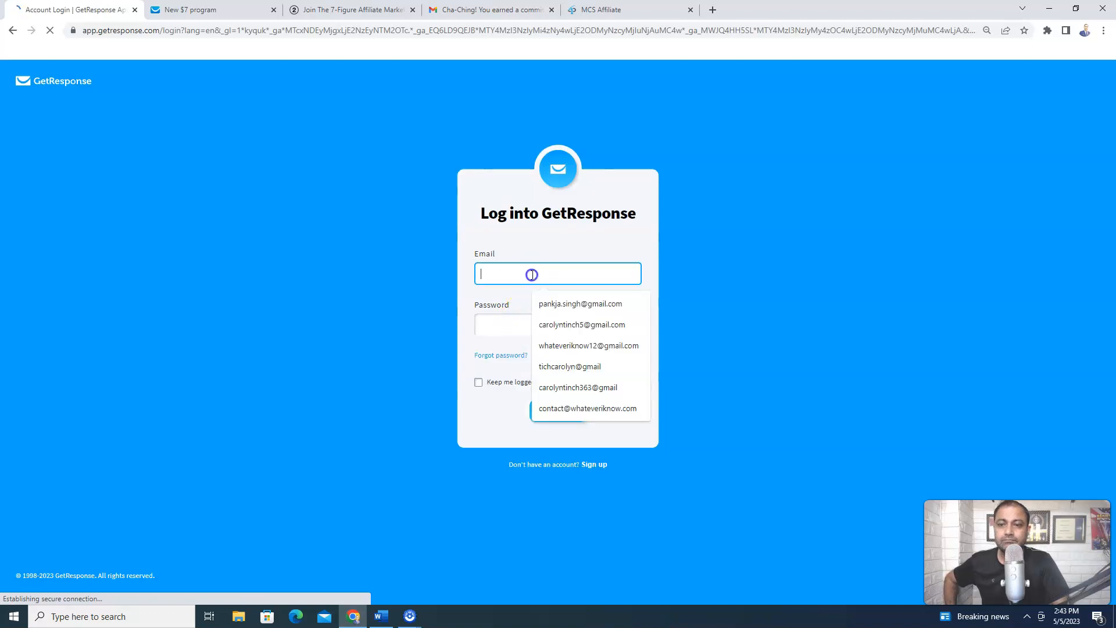
{"action": "left_click", "coordinate": [552, 305]}
{"action": "left_click", "coordinate": [542, 325]}
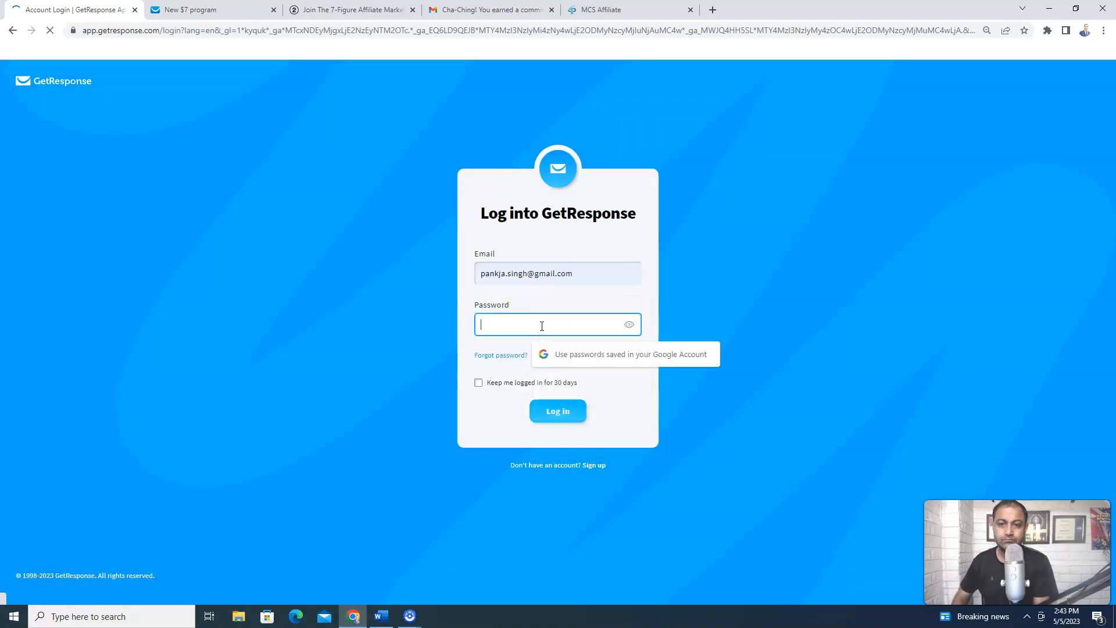
{"action": "type", "text": "••••••••••"}
{"action": "key", "text": "Return"}
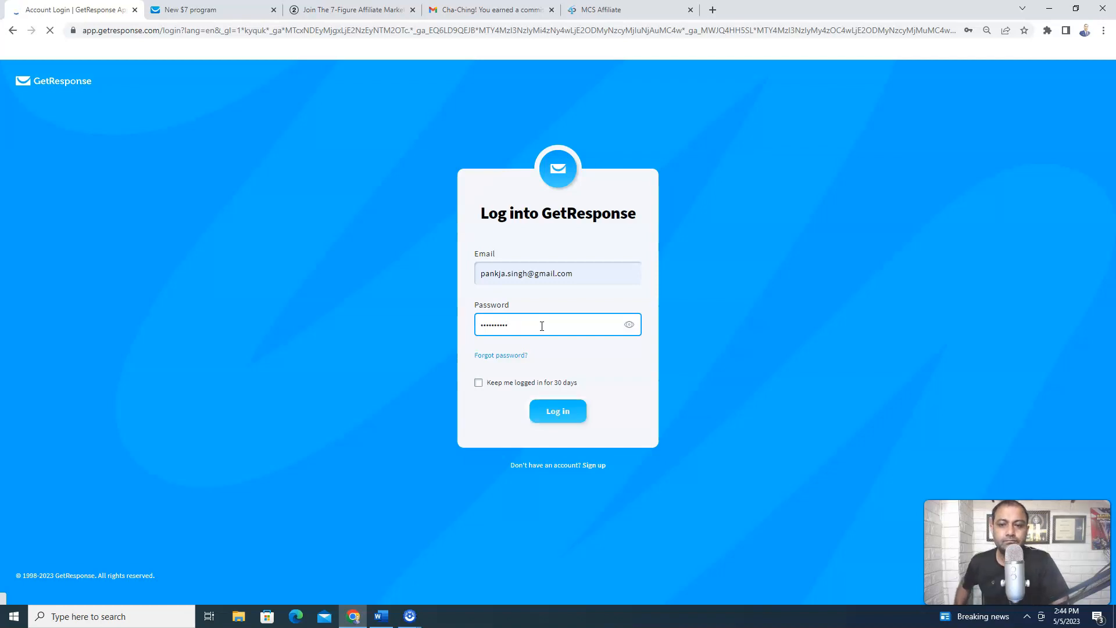
{"action": "left_click", "coordinate": [584, 412]}
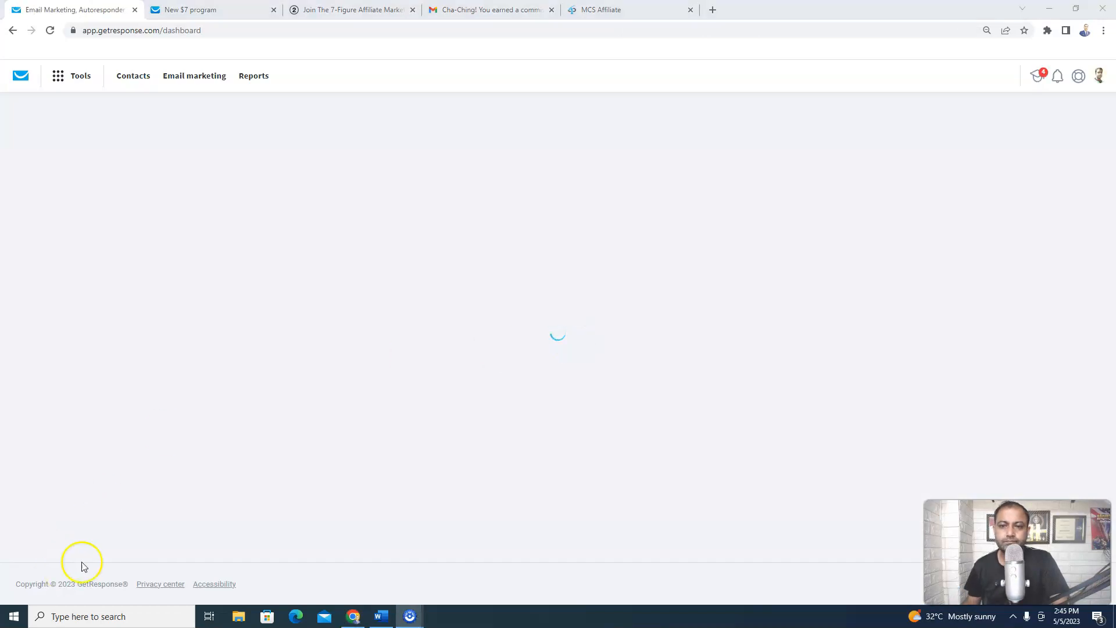
Go to Tools > Landing pages and start creating a new landing page
{"action": "left_click", "coordinate": [61, 79]}
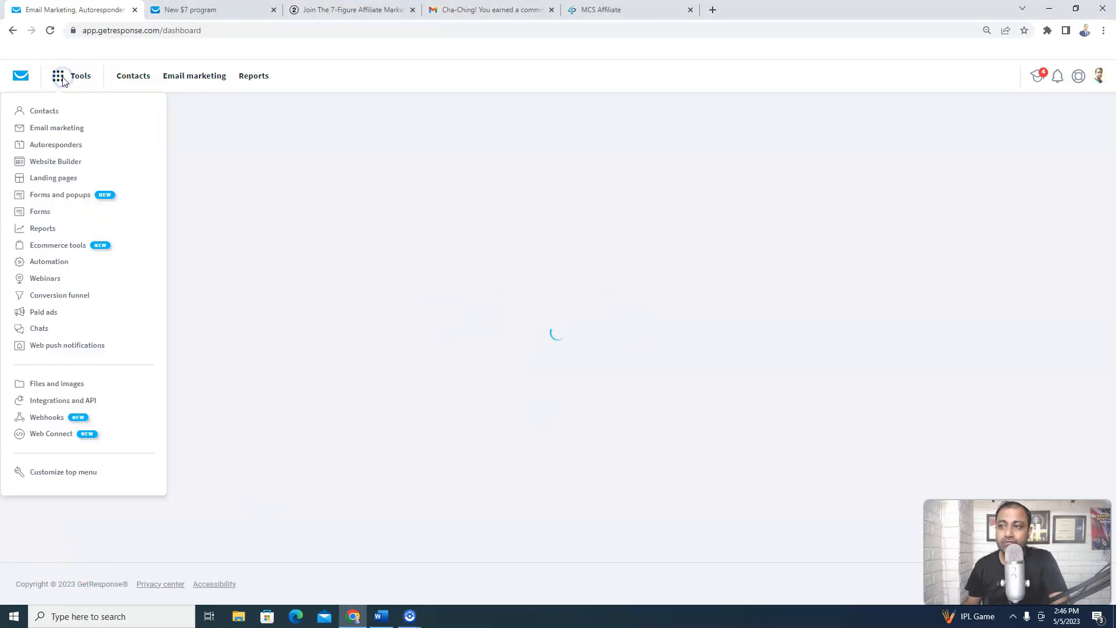
{"action": "left_click", "coordinate": [57, 180]}
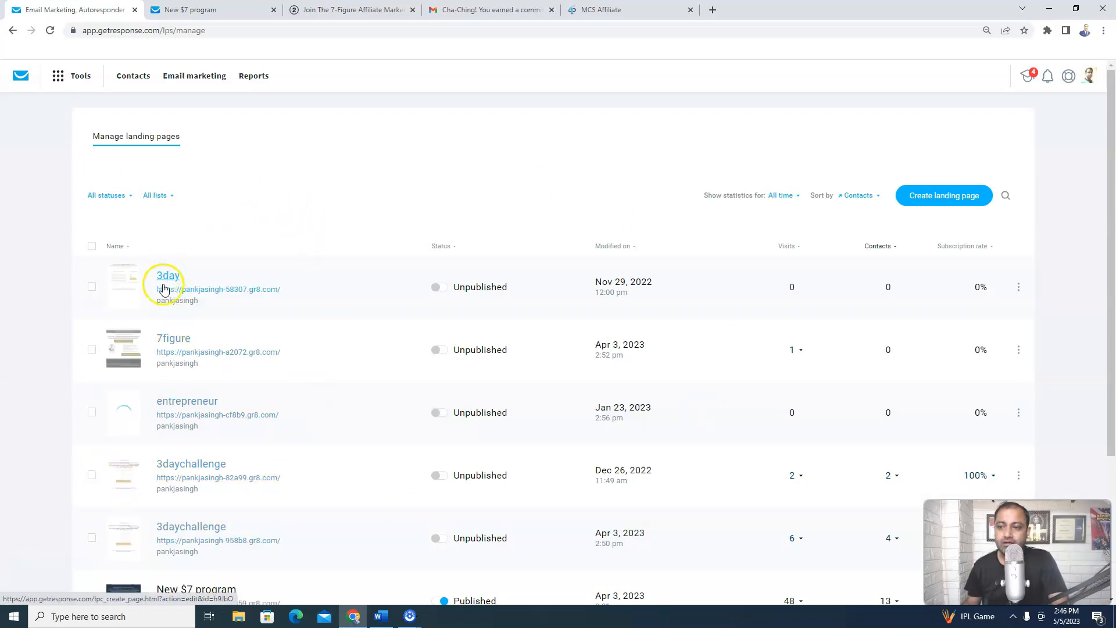
{"action": "left_click_drag", "start_coordinate": [1112, 249], "coordinate": [1112, 282]}
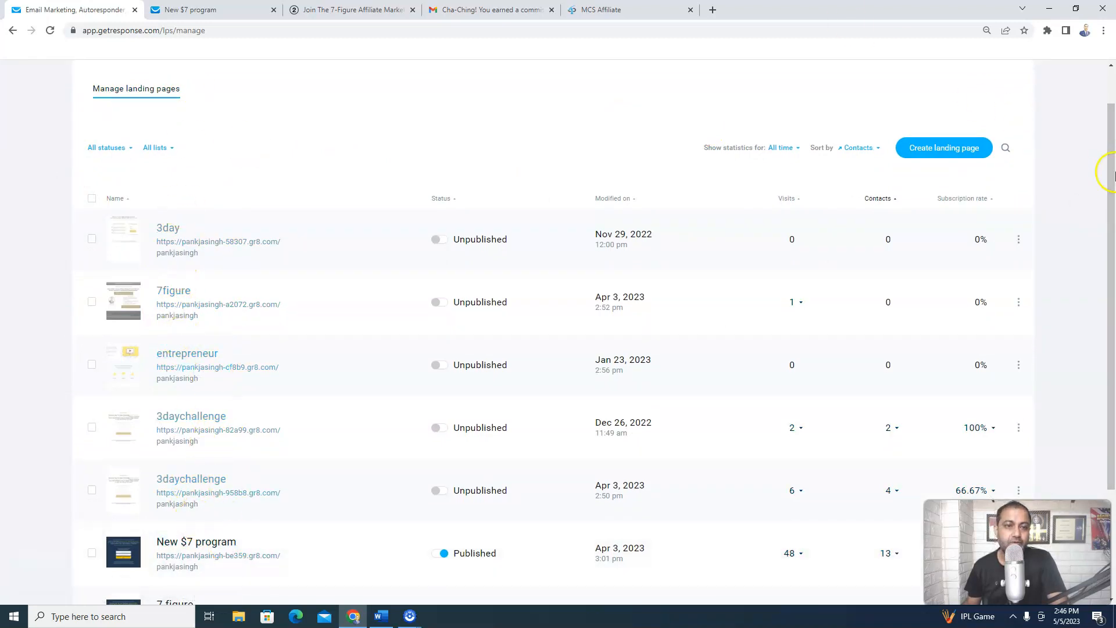
{"action": "left_click_drag", "start_coordinate": [1111, 225], "coordinate": [1111, 197]}
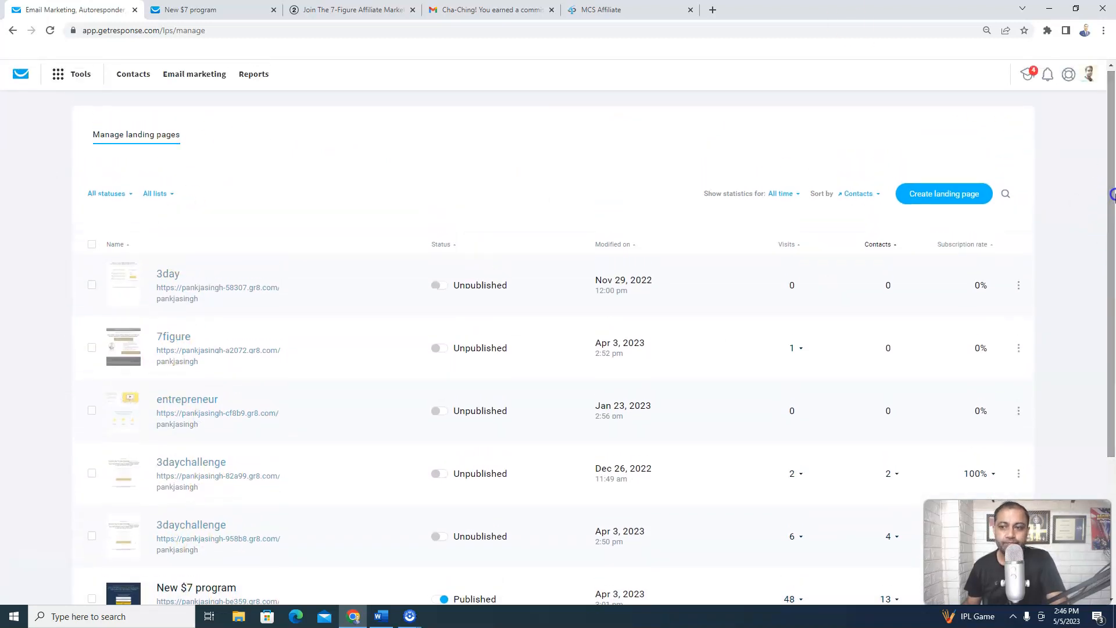
{"action": "left_click", "coordinate": [954, 196]}
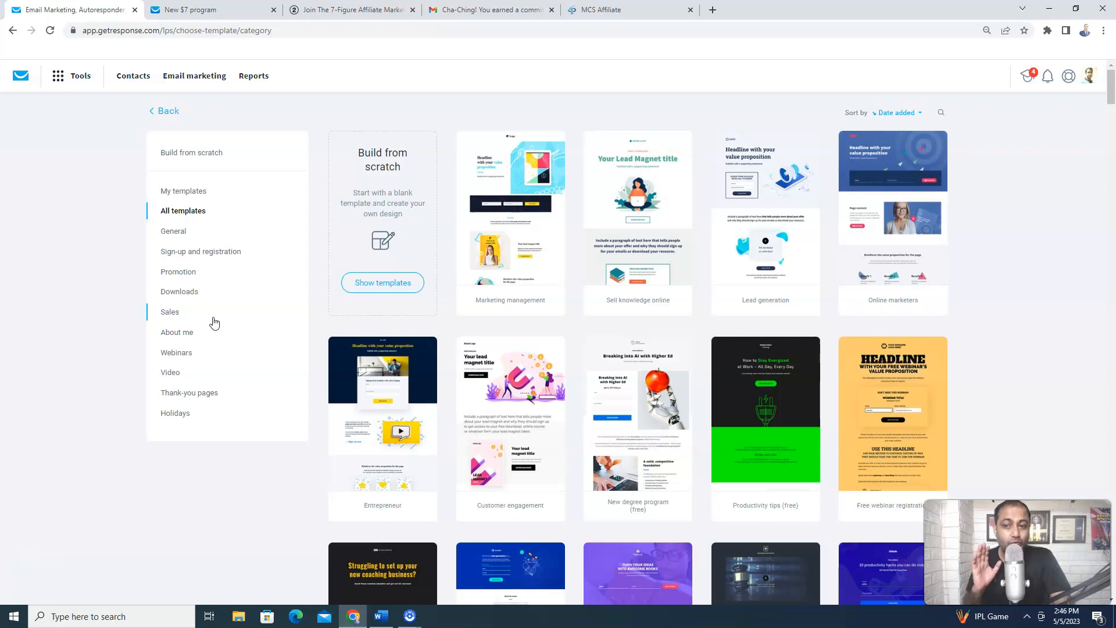
Filter the template gallery to the Downloads category and find the Free Report template
{"action": "left_click", "coordinate": [239, 361]}
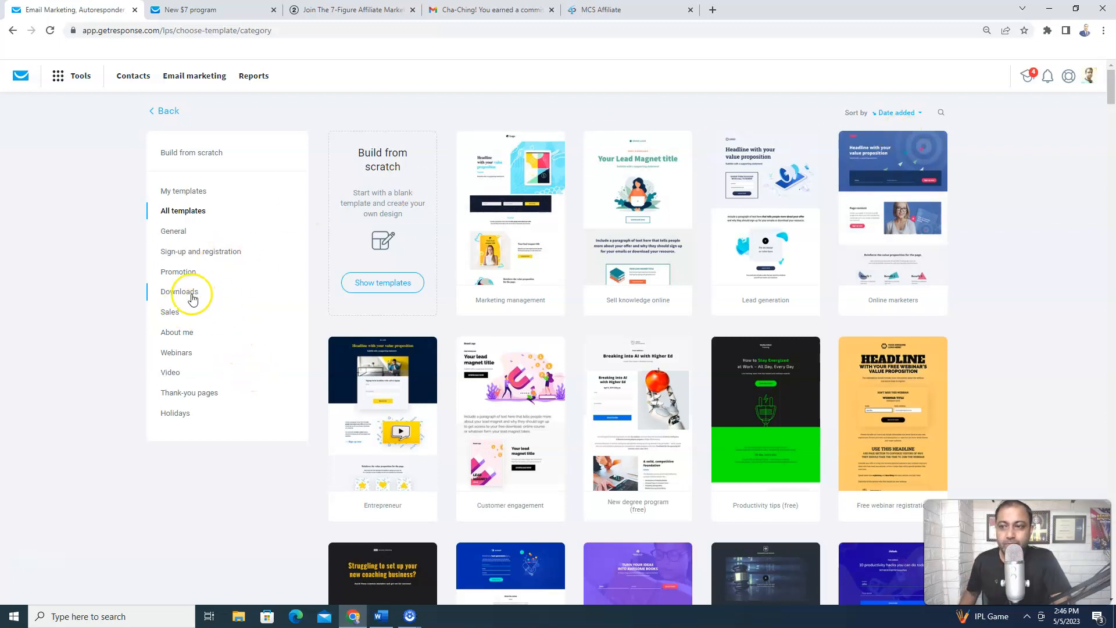
{"action": "left_click", "coordinate": [185, 292]}
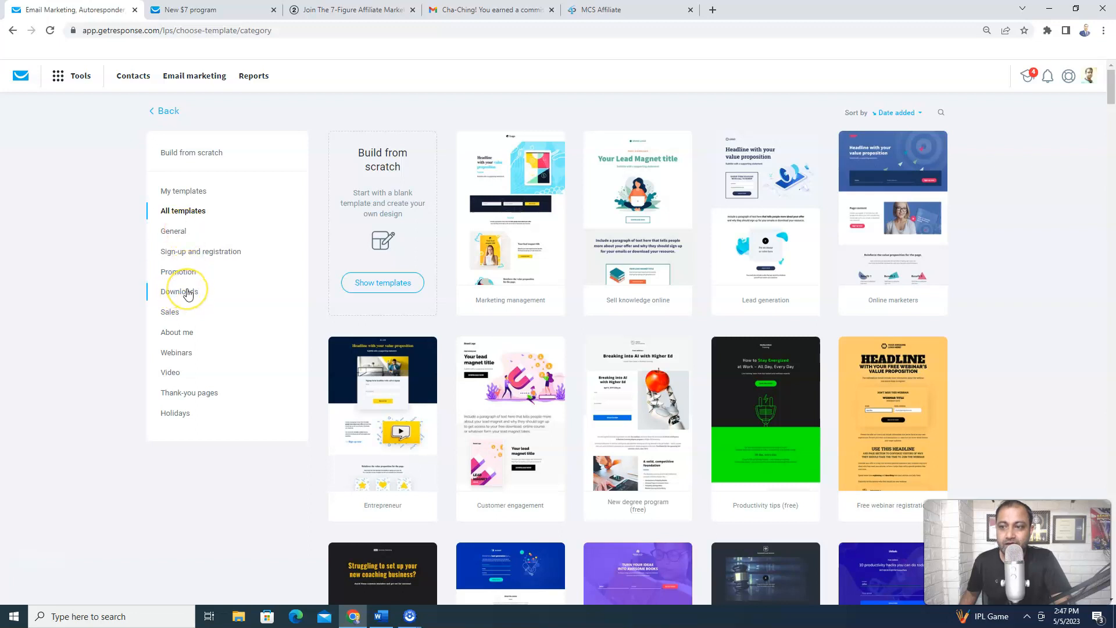
{"action": "left_click", "coordinate": [187, 294]}
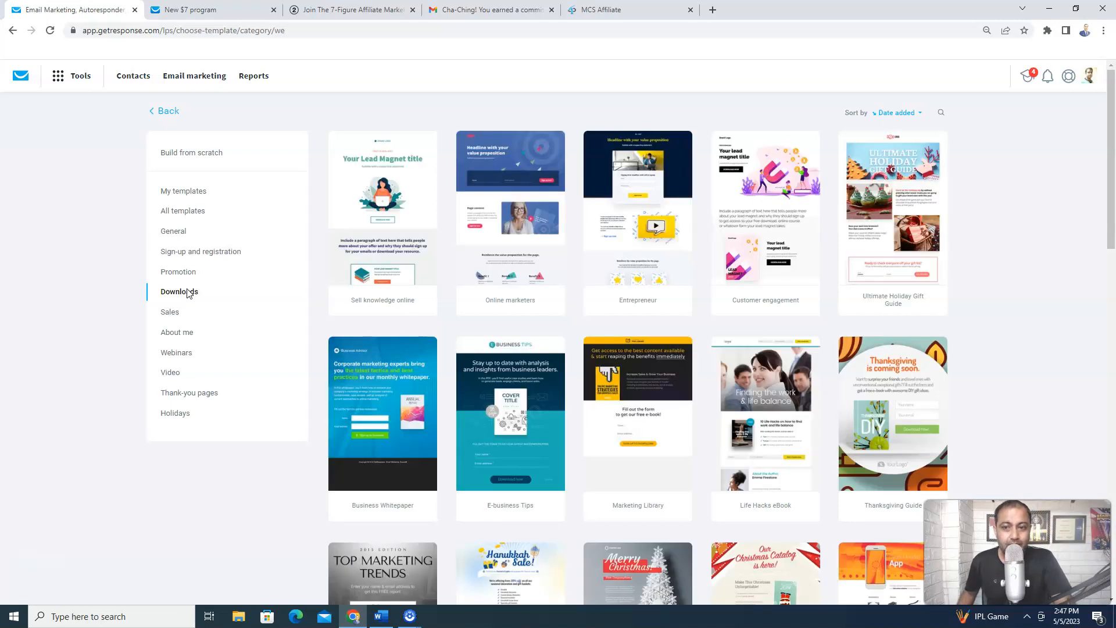
{"action": "left_click_drag", "start_coordinate": [1111, 180], "coordinate": [1113, 315]}
{"action": "mouse_move", "coordinate": [344, 235]}
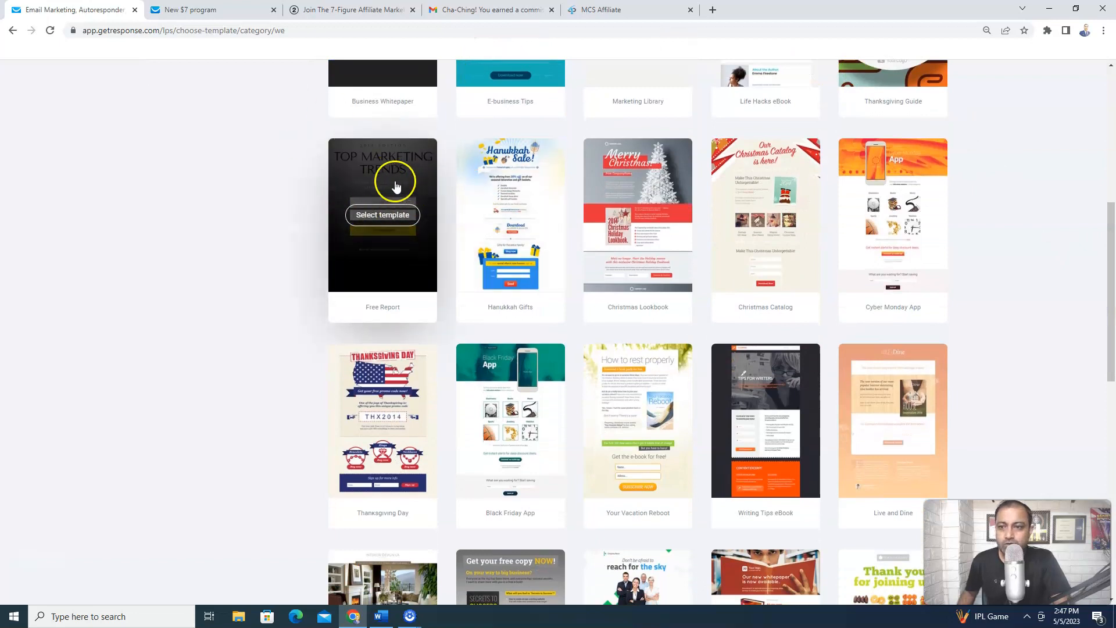
Select the Free Report template, name the page '7 figure secret' and proceed to the editor
{"action": "left_click", "coordinate": [397, 218]}
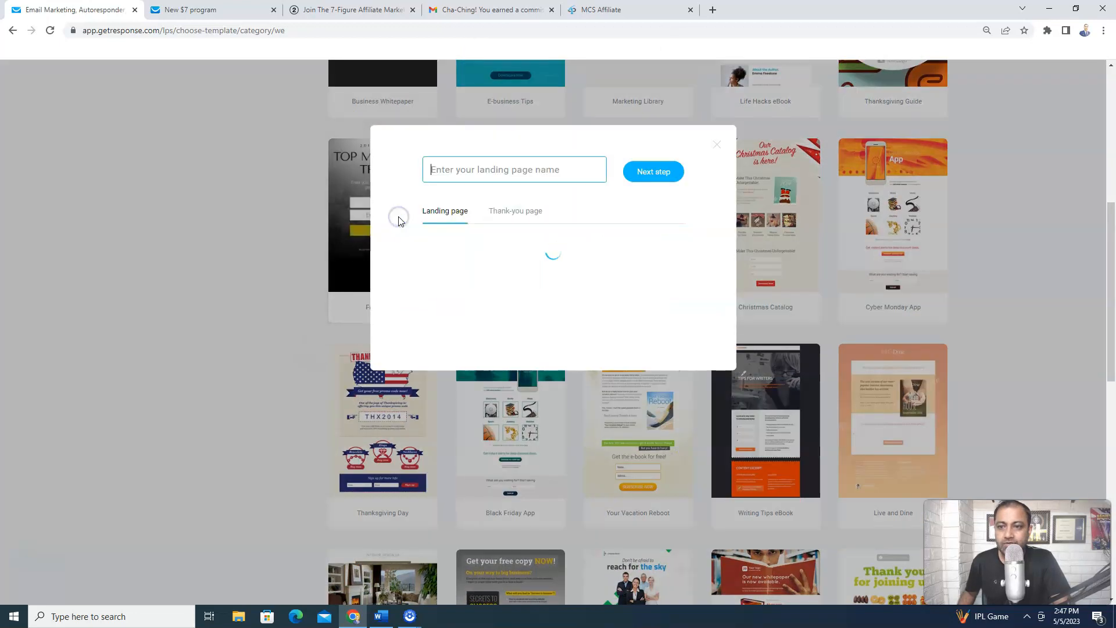
{"action": "left_click", "coordinate": [525, 170]}
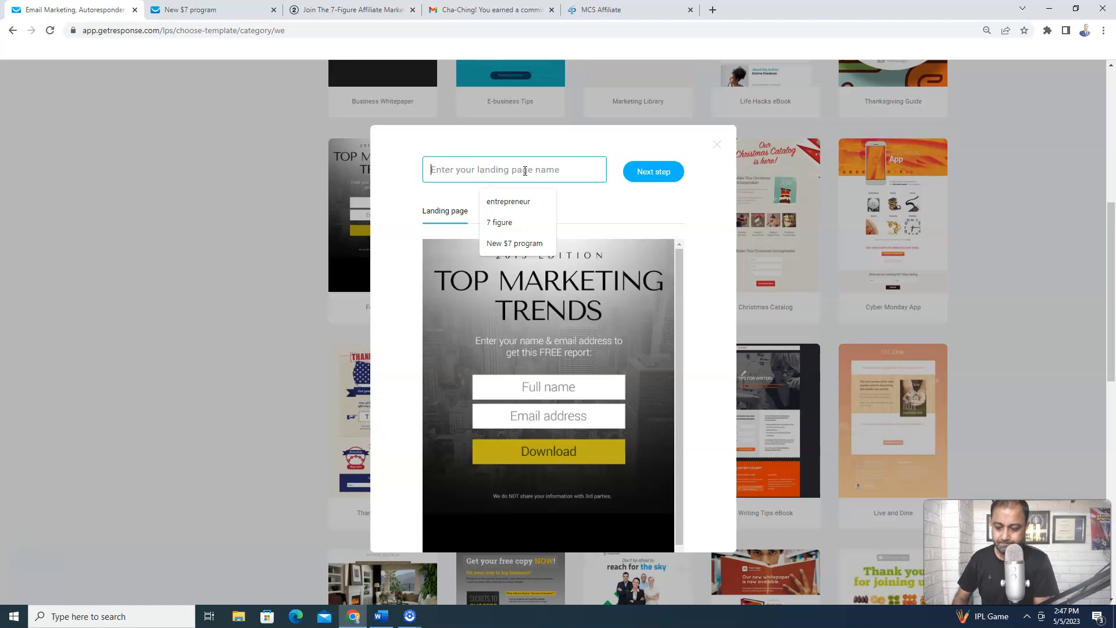
{"action": "type", "text": "7"}
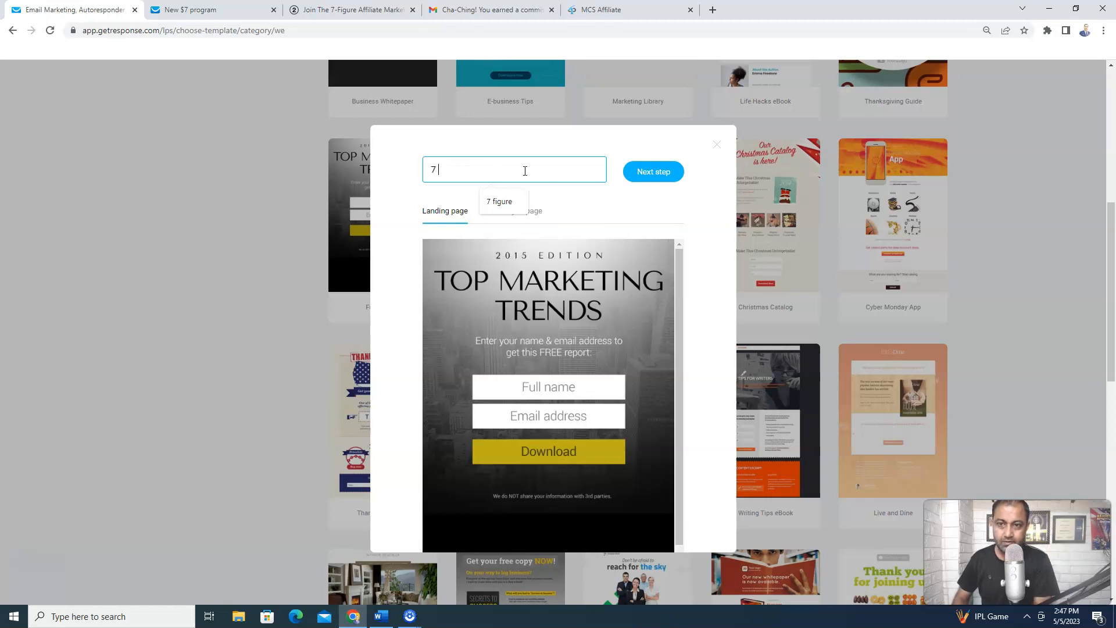
{"action": "type", "text": " figure secret"}
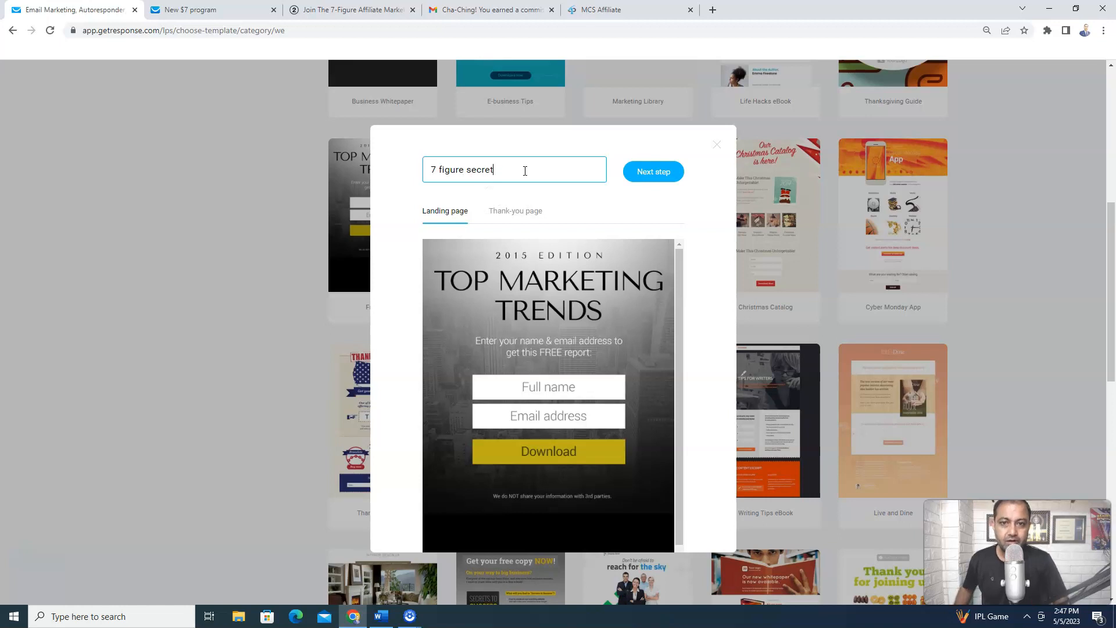
{"action": "left_click", "coordinate": [645, 178]}
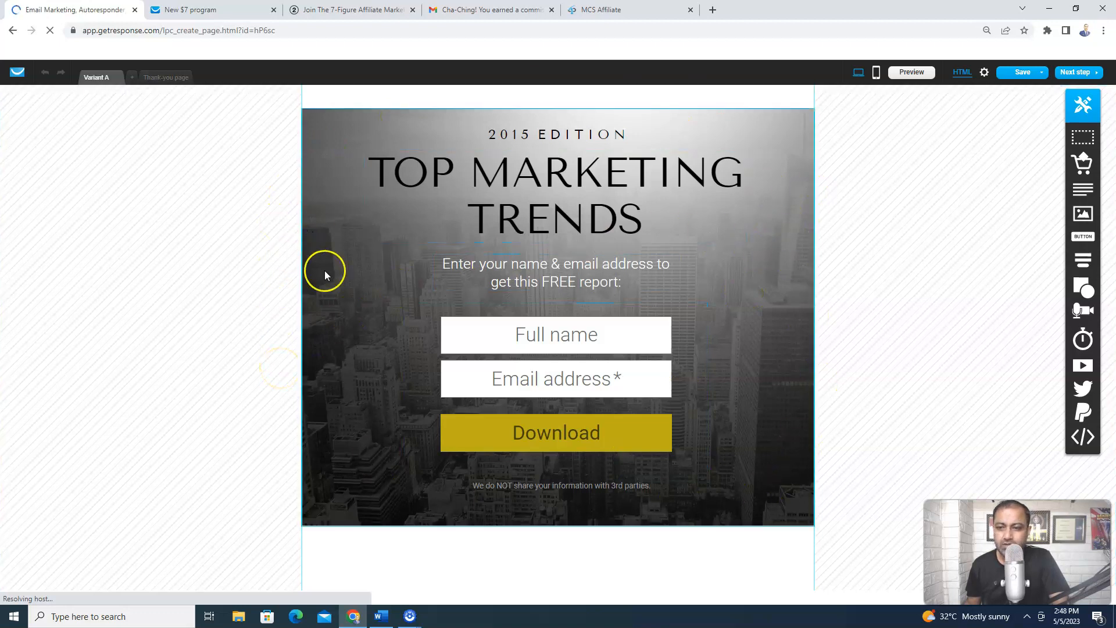
Replace the top section's city background image with a solid white (#FFFFFF) colour
{"action": "left_click", "coordinate": [315, 123]}
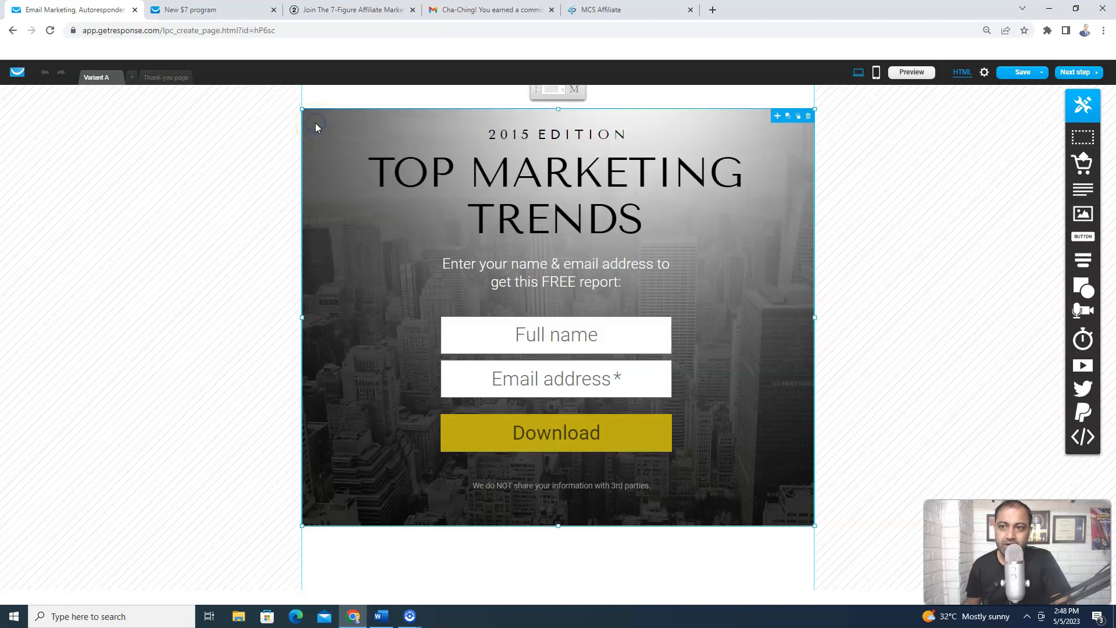
{"action": "left_click", "coordinate": [562, 92]}
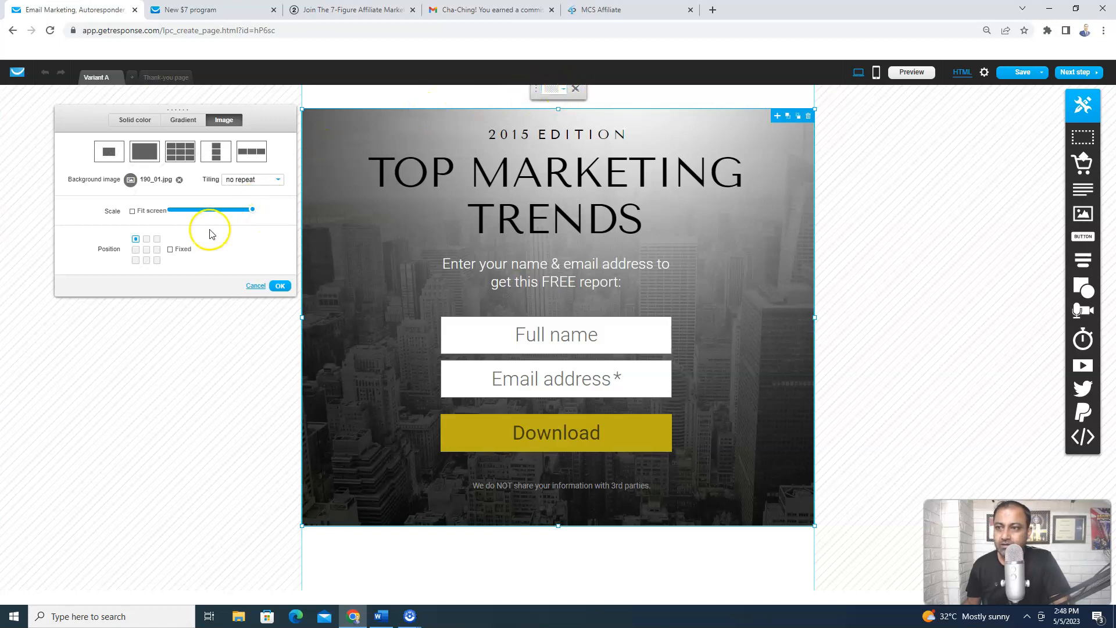
{"action": "left_click", "coordinate": [179, 180]}
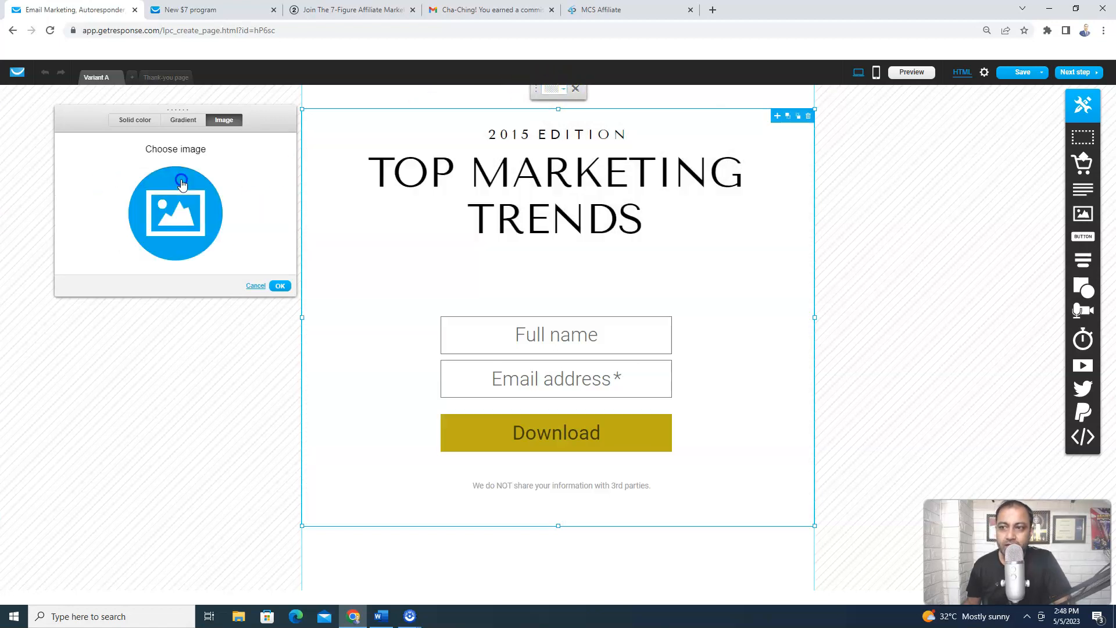
{"action": "left_click", "coordinate": [134, 125]}
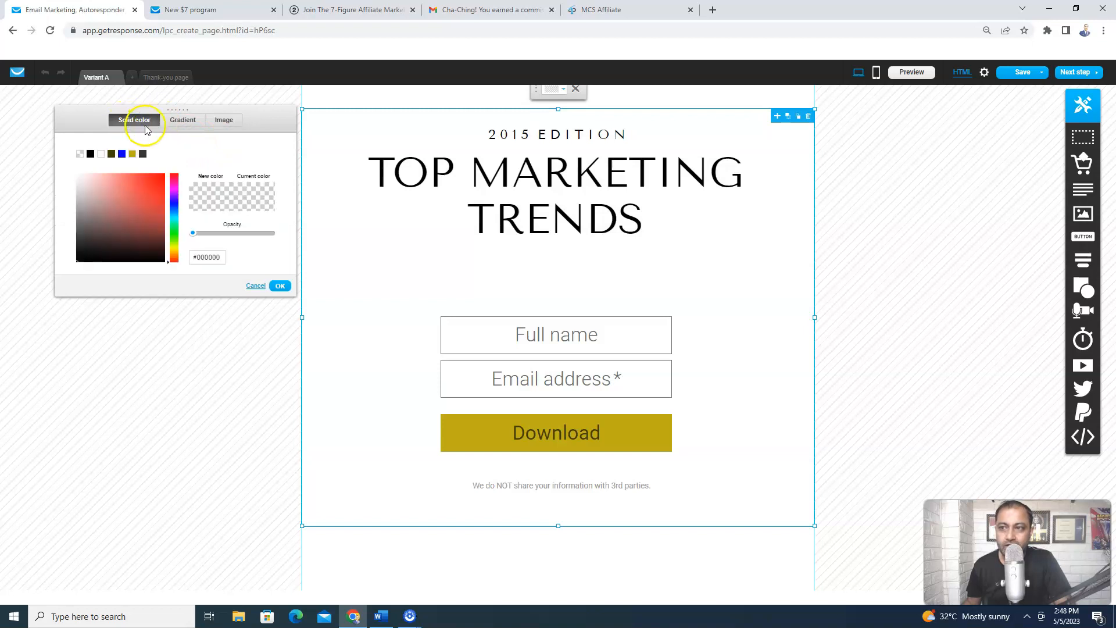
{"action": "left_click", "coordinate": [102, 155]}
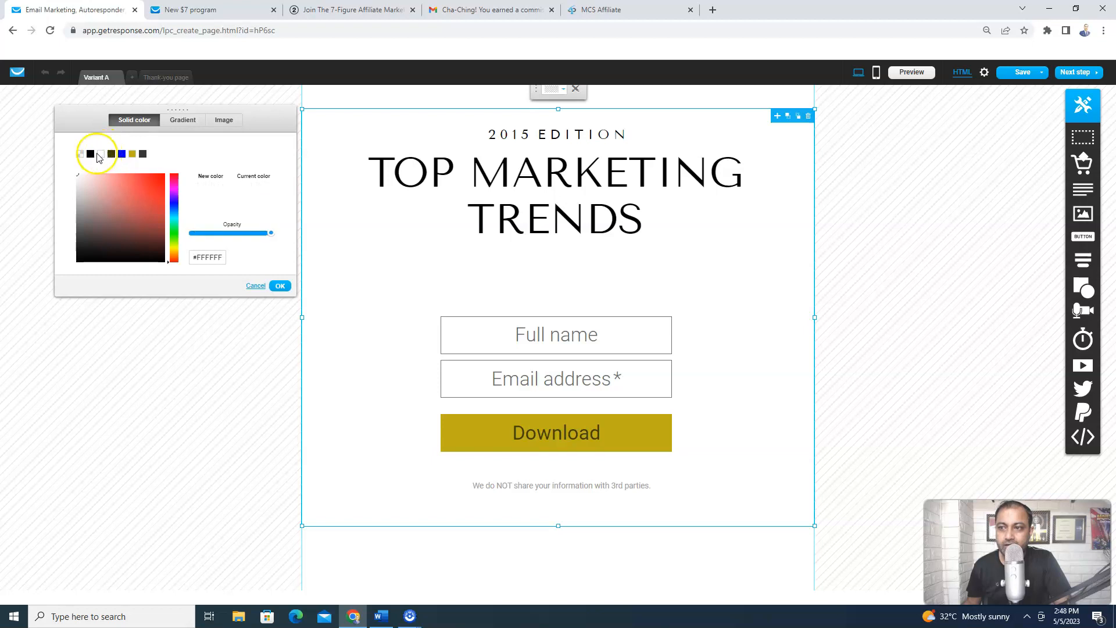
{"action": "left_click", "coordinate": [279, 286]}
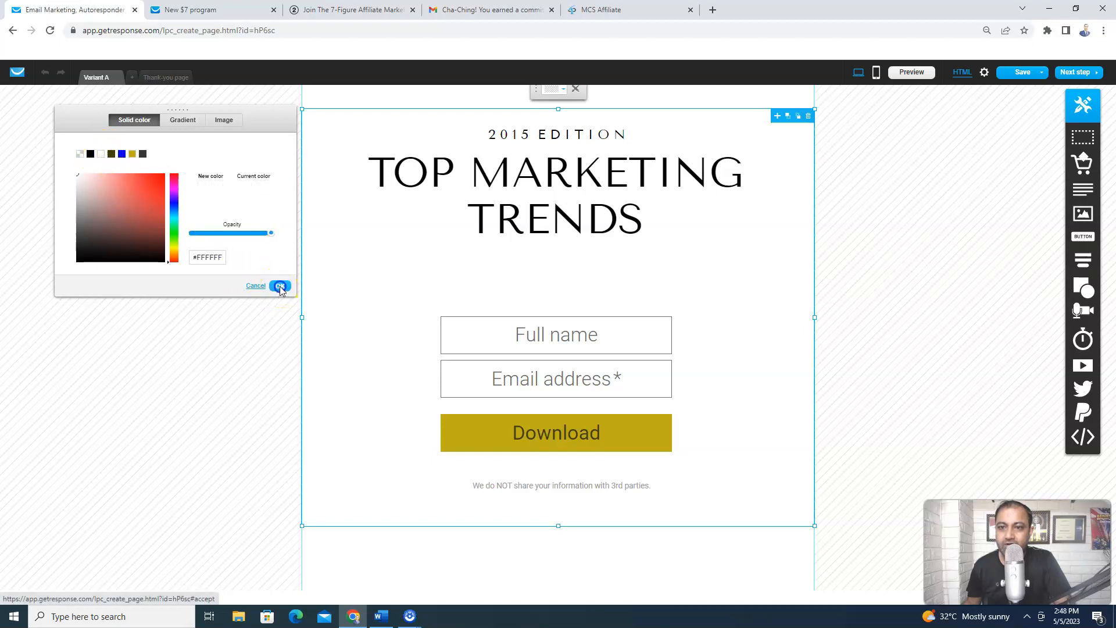
{"action": "left_click", "coordinate": [598, 186]}
Replace the headline with 'Discover How To Build A Solid Affiliate Marketing Business IN Simple 2 Steps!'
{"action": "left_click", "coordinate": [481, 187]}
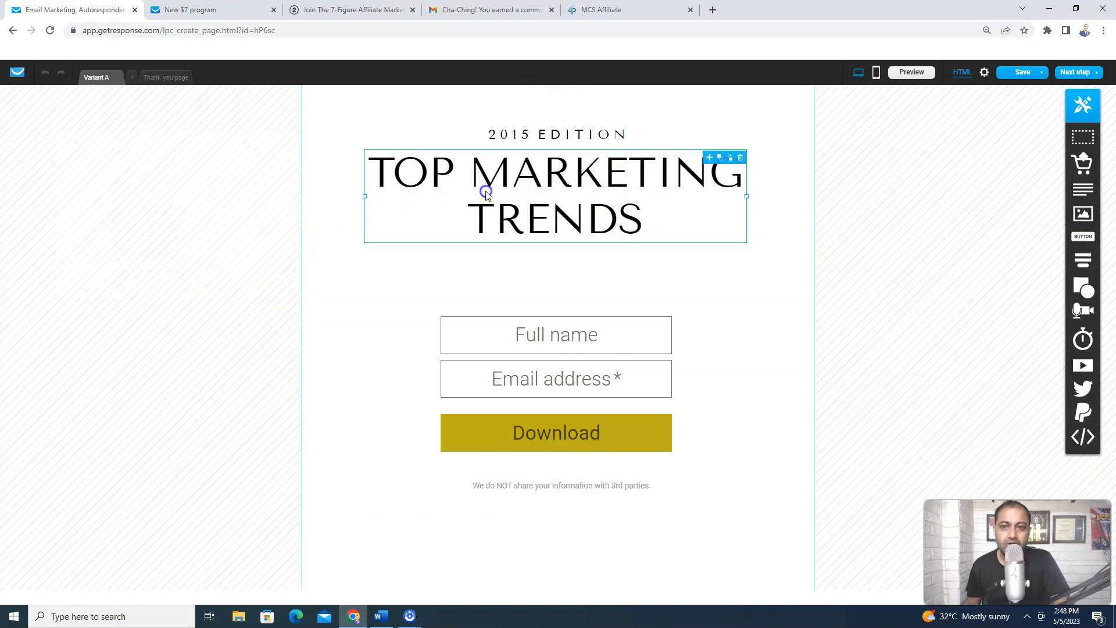
{"action": "double_click", "coordinate": [420, 187]}
{"action": "left_click", "coordinate": [407, 174]}
{"action": "left_click_drag", "start_coordinate": [374, 169], "coordinate": [645, 214]}
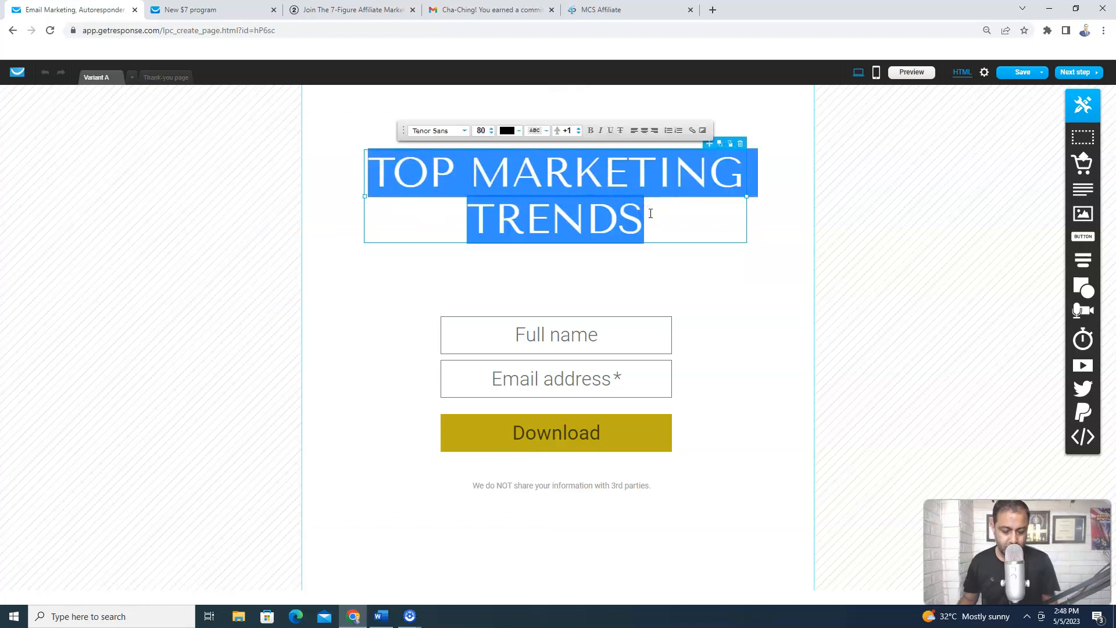
{"action": "key", "text": "BackSpace"}
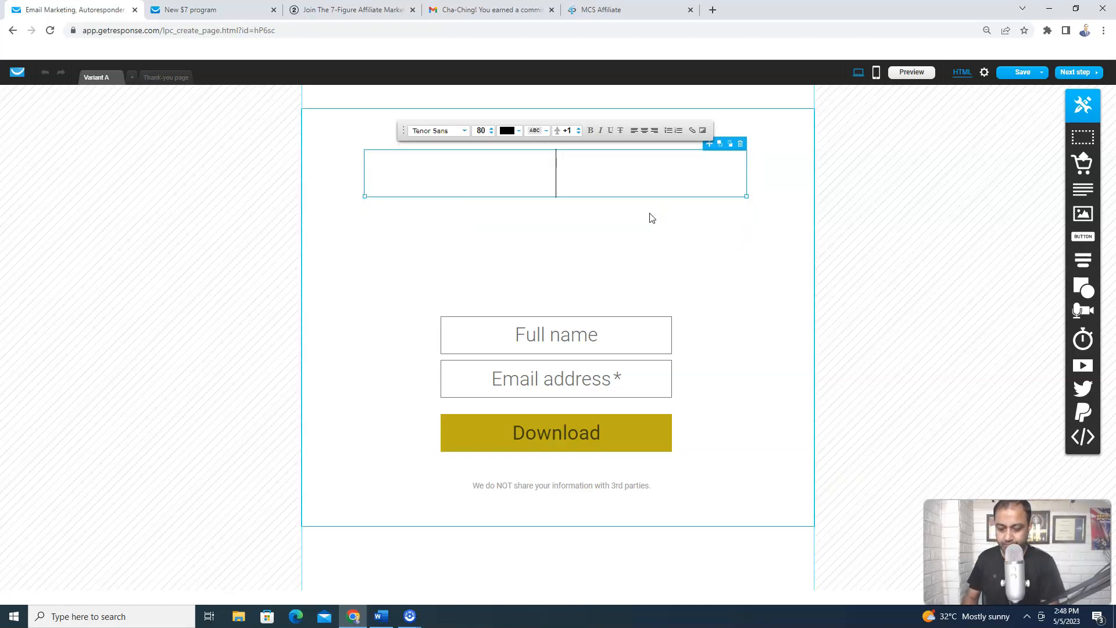
{"action": "type", "text": "Dis"}
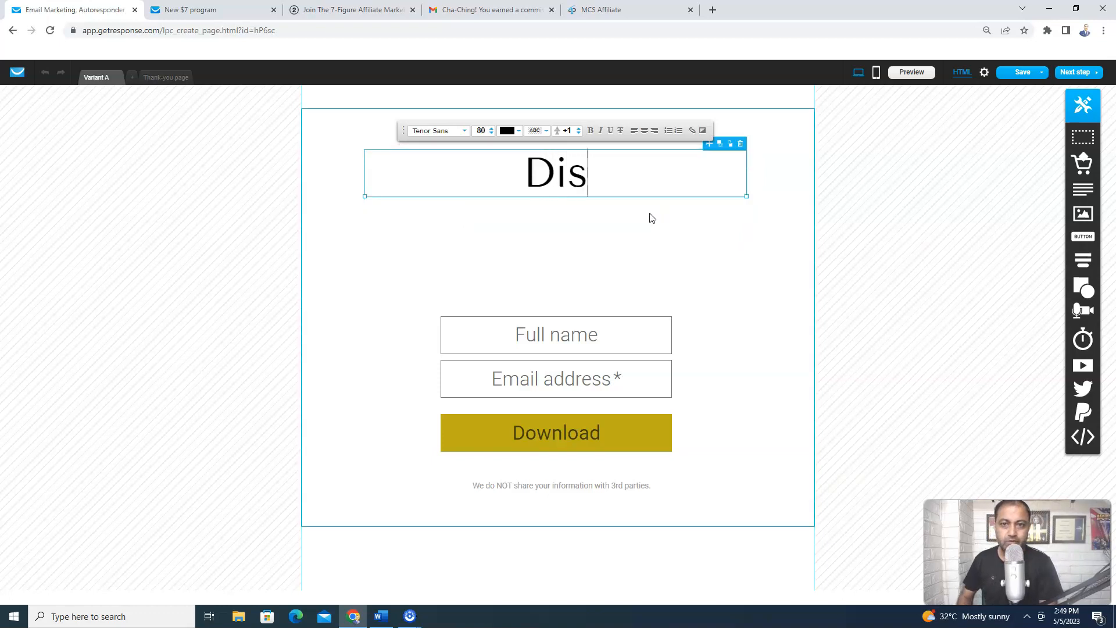
{"action": "type", "text": "cover How"}
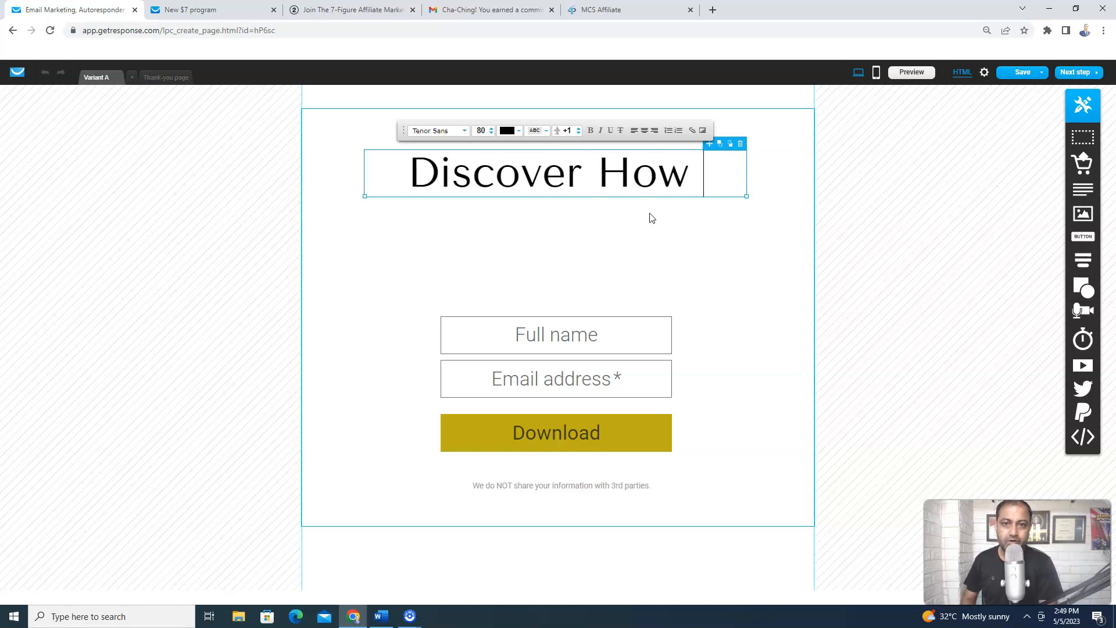
{"action": "type", "text": " To Build "}
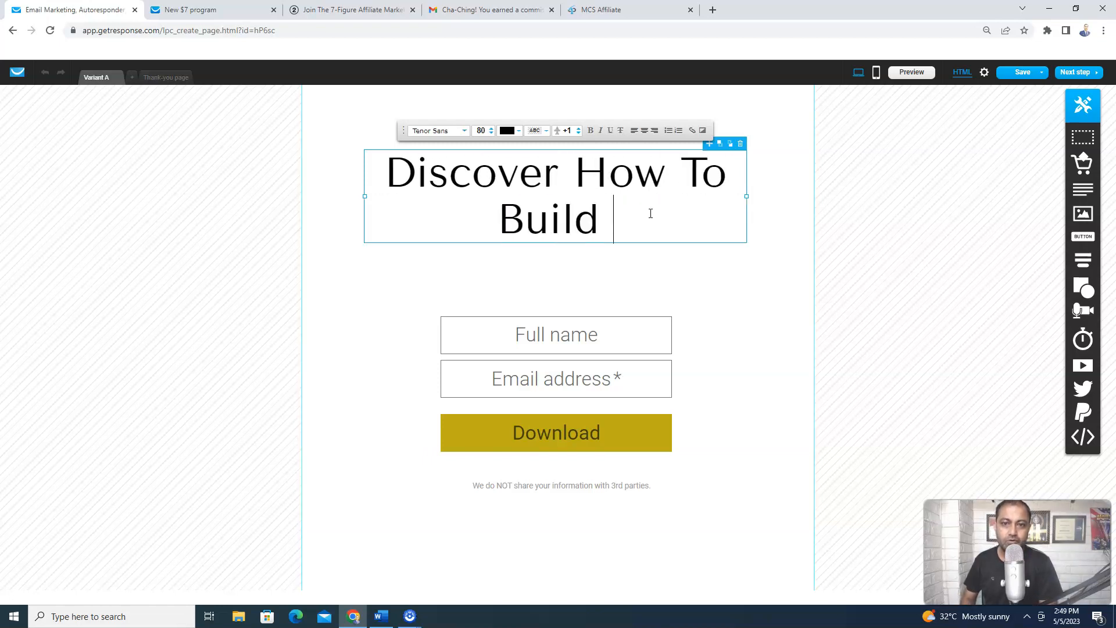
{"action": "type", "text": "A Solid "}
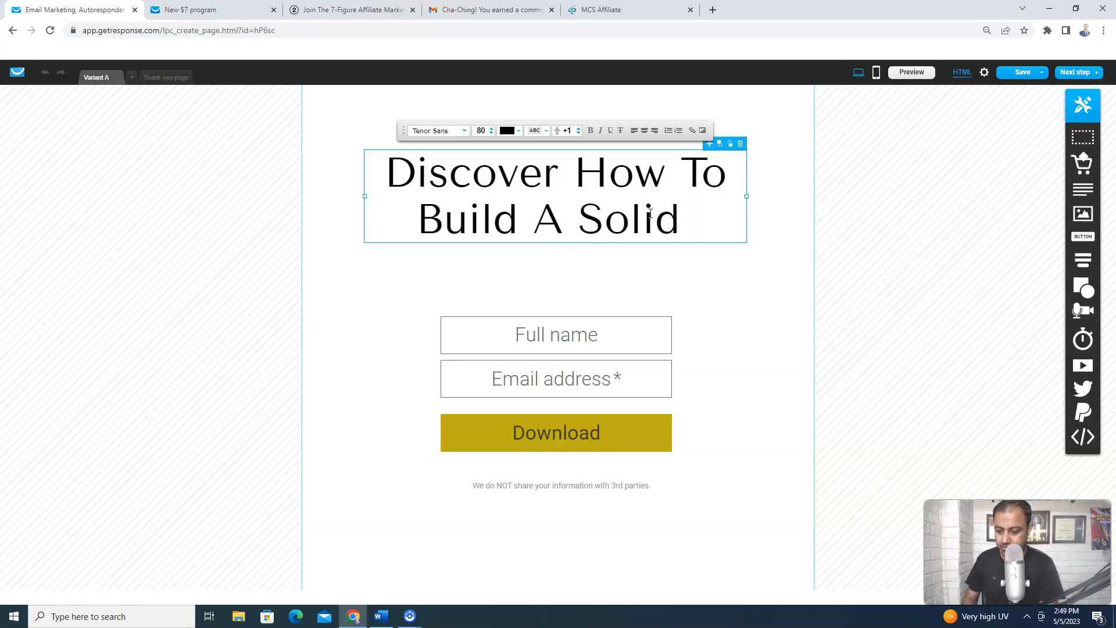
{"action": "type", "text": "a"}
{"action": "key", "text": "BackSpace"}
{"action": "type", "text": "Affi"}
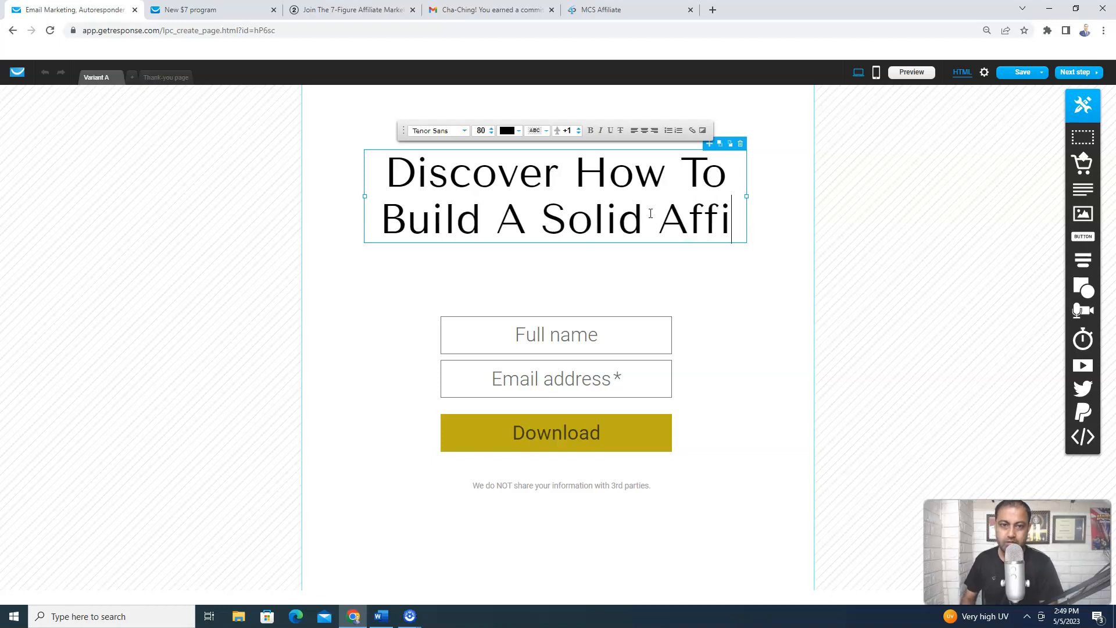
{"action": "type", "text": "liate Markeing"}
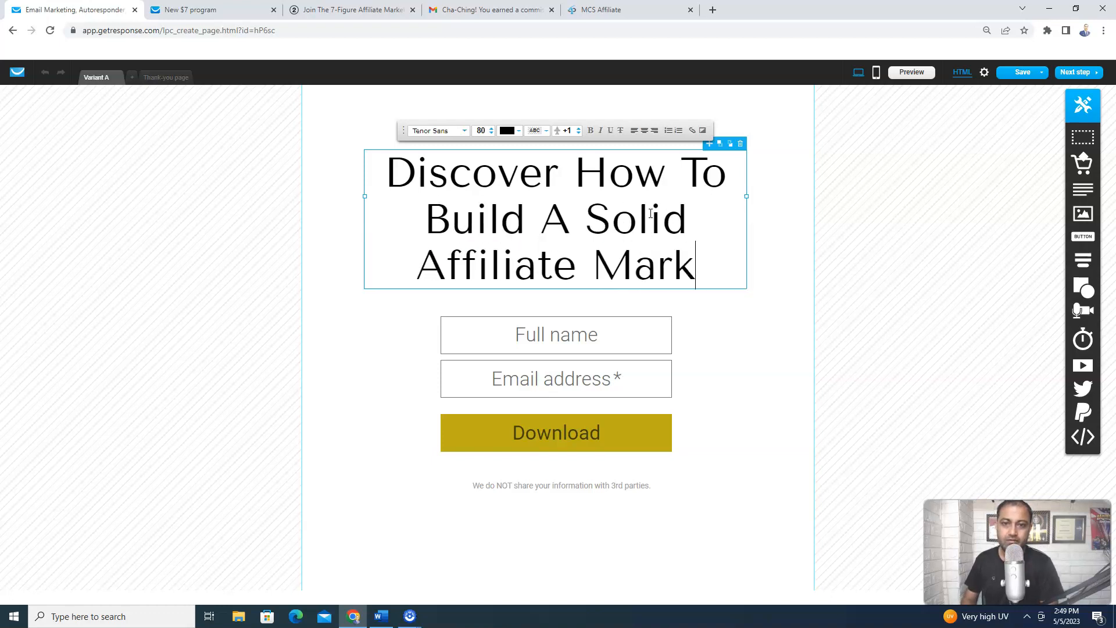
{"action": "key", "text": "BackSpace"}
{"action": "key", "text": "BackSpace"}
{"action": "key", "text": "BackSpace"}
{"action": "key", "text": "BackSpace"}
{"action": "key", "text": "BackSpace"}
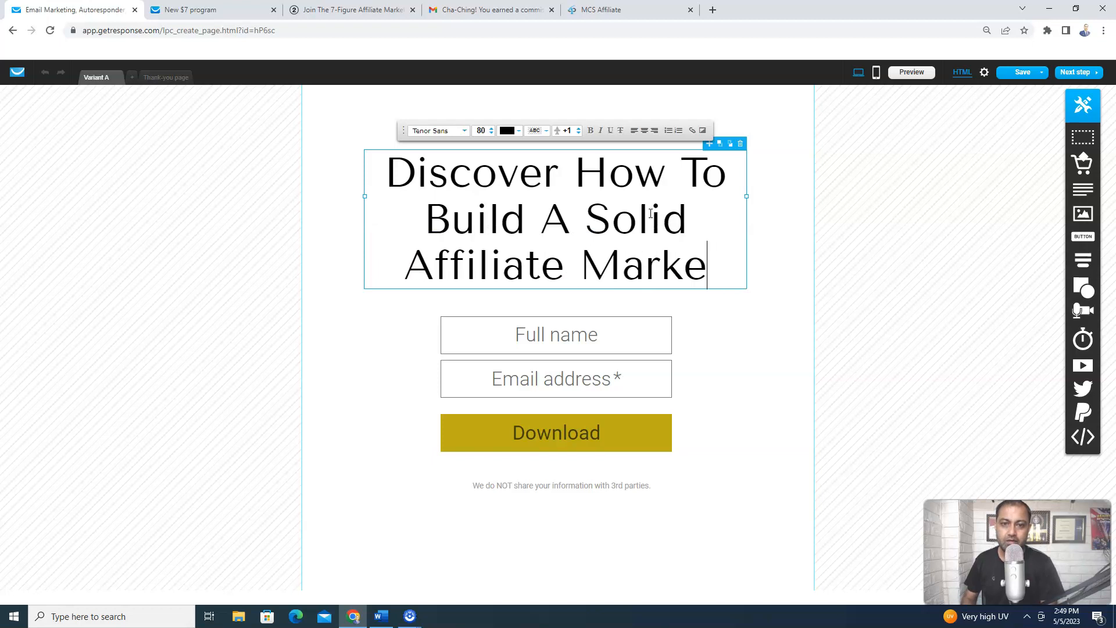
{"action": "type", "text": "eting "}
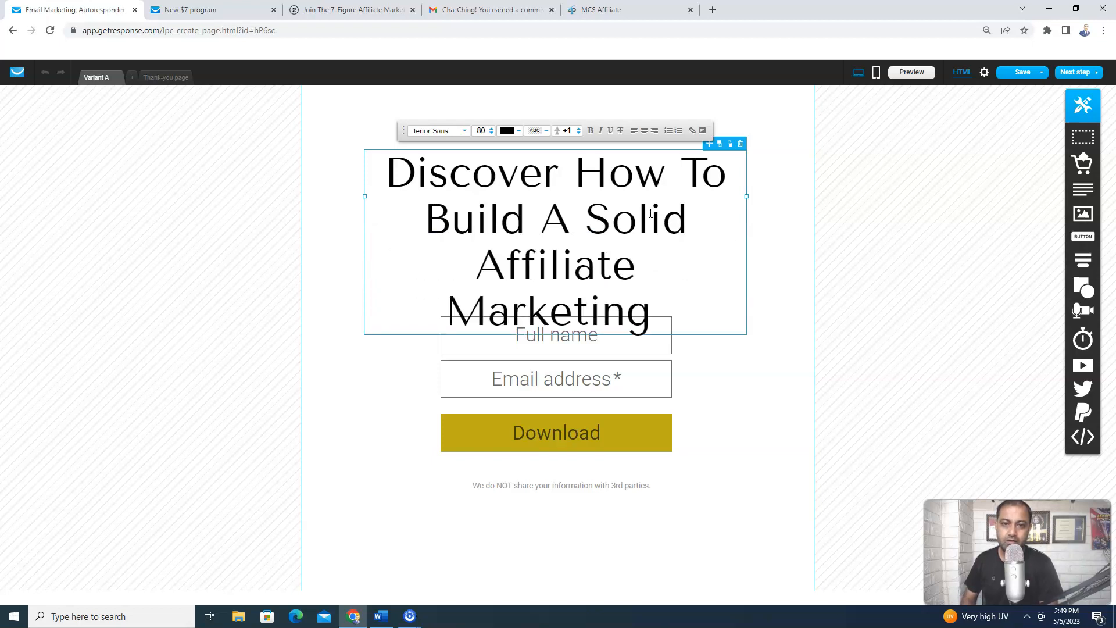
{"action": "type", "text": "Business "}
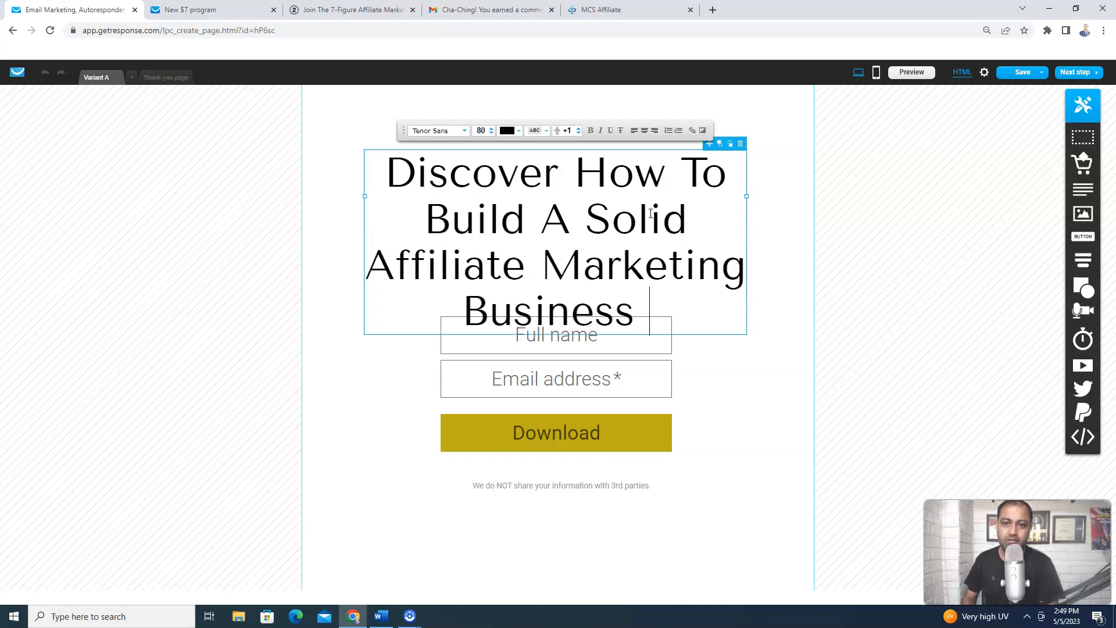
{"action": "type", "text": "IN "}
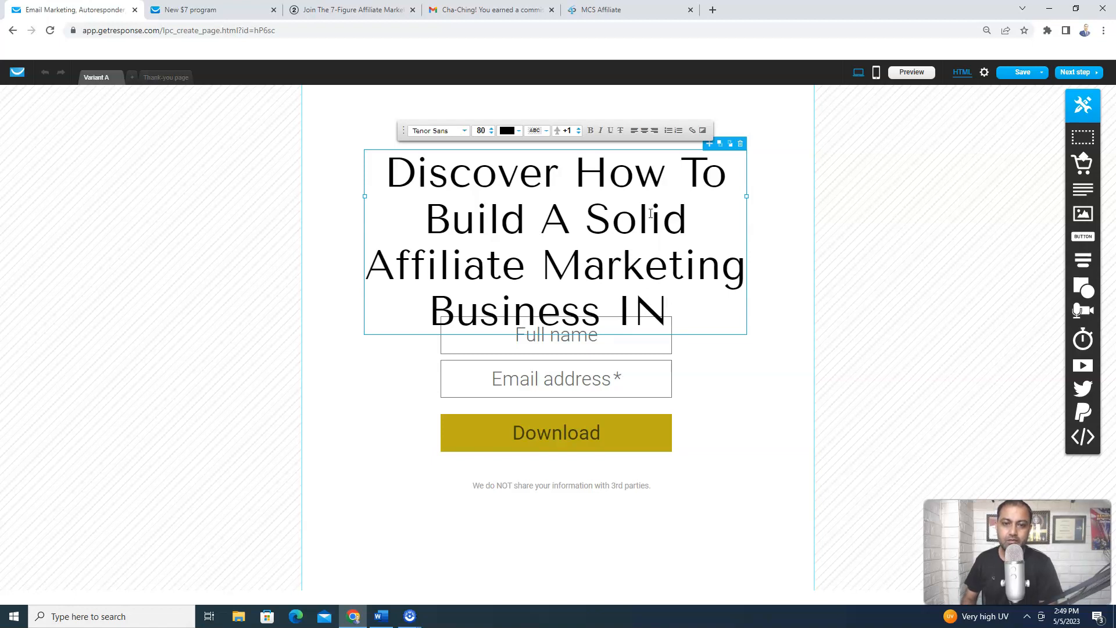
{"action": "type", "text": "Simple "}
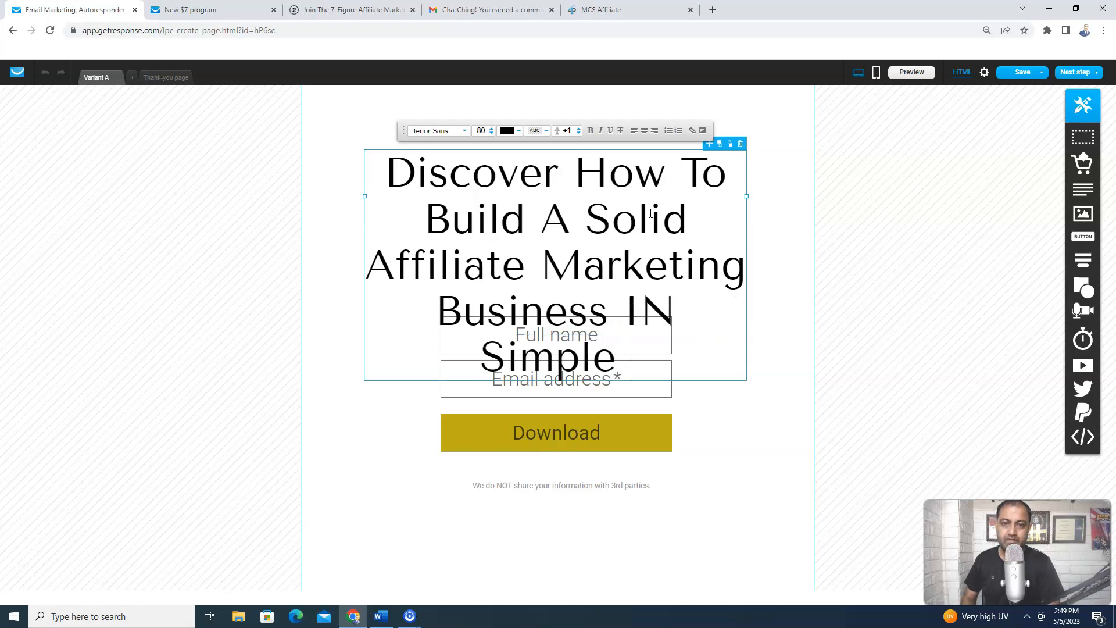
{"action": "type", "text": "2 Ste"}
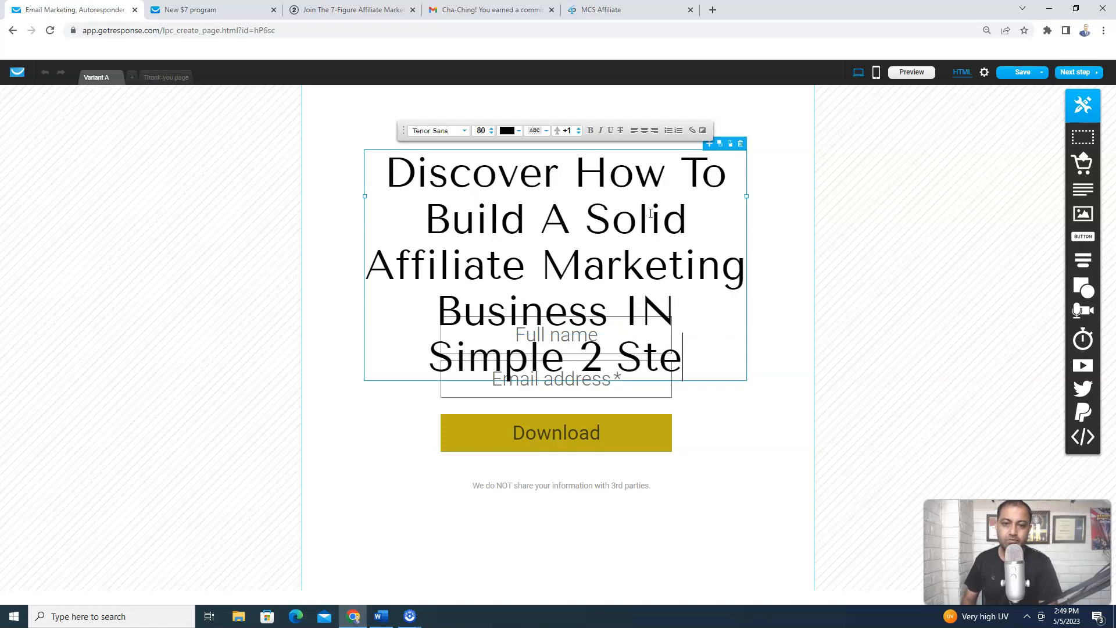
{"action": "type", "text": "ps!"}
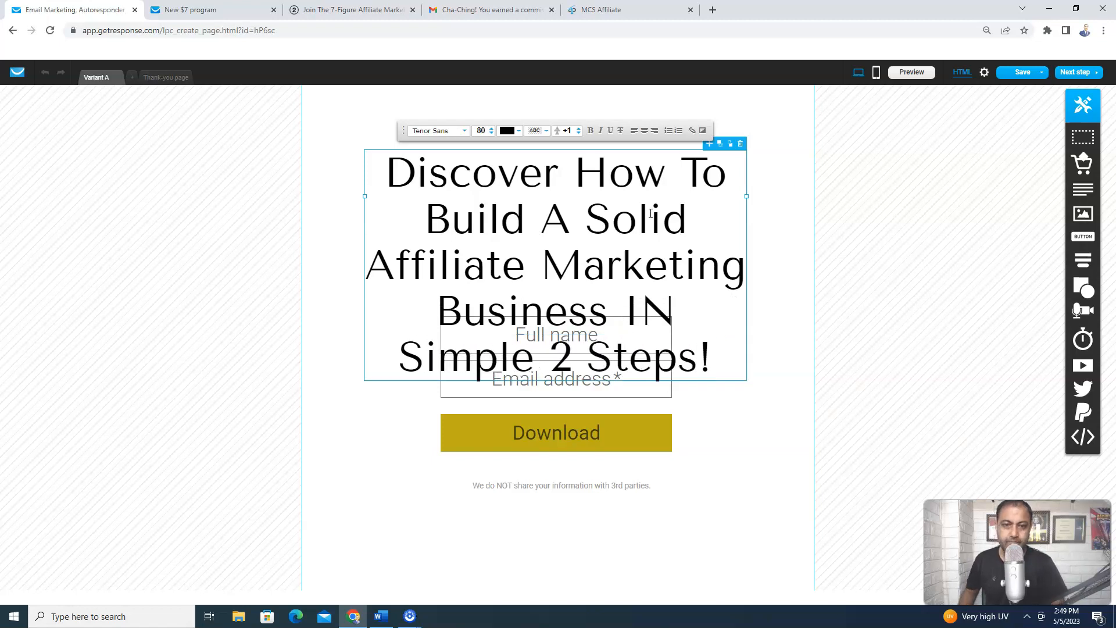
Step the headline font size down from 80 to 52 so it fits on three lines
{"action": "left_click", "coordinate": [491, 134]}
{"action": "left_click", "coordinate": [491, 133]}
{"action": "left_click", "coordinate": [491, 133]}
{"action": "left_click", "coordinate": [491, 133]}
{"action": "left_click", "coordinate": [491, 133]}
{"action": "left_click", "coordinate": [491, 133]}
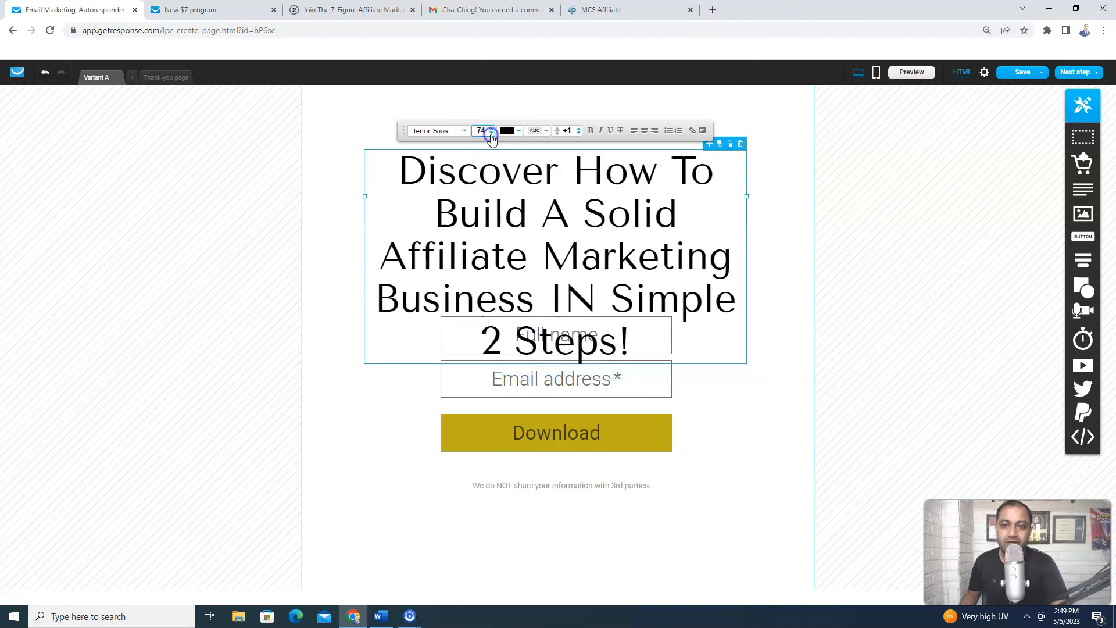
{"action": "left_click", "coordinate": [491, 133]}
{"action": "left_click", "coordinate": [491, 134]}
{"action": "left_click", "coordinate": [491, 133]}
{"action": "left_click", "coordinate": [491, 133]}
{"action": "left_click", "coordinate": [491, 133]}
{"action": "left_click", "coordinate": [491, 133]}
{"action": "left_click", "coordinate": [491, 133]}
{"action": "left_click", "coordinate": [492, 133]}
{"action": "left_click", "coordinate": [491, 133]}
{"action": "left_click", "coordinate": [491, 133]}
{"action": "left_click", "coordinate": [491, 134]}
{"action": "left_click", "coordinate": [491, 133]}
{"action": "left_click", "coordinate": [491, 133]}
{"action": "left_click", "coordinate": [491, 134]}
{"action": "left_click", "coordinate": [491, 133]}
{"action": "left_click", "coordinate": [491, 133]}
{"action": "left_click", "coordinate": [491, 133]}
{"action": "left_click", "coordinate": [491, 133]}
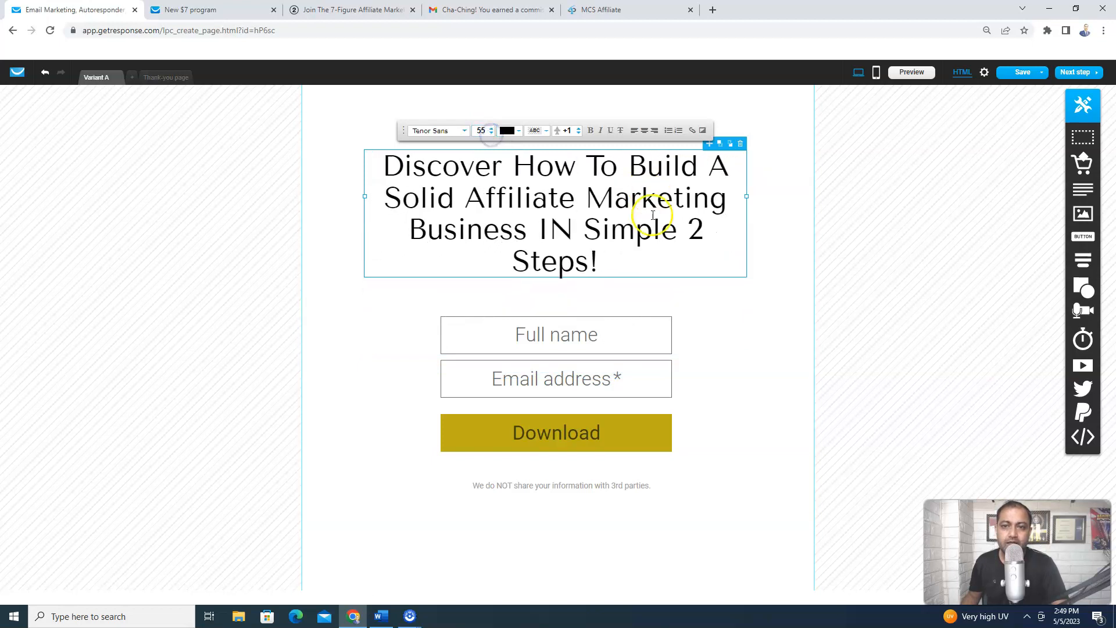
{"action": "left_click", "coordinate": [491, 133]}
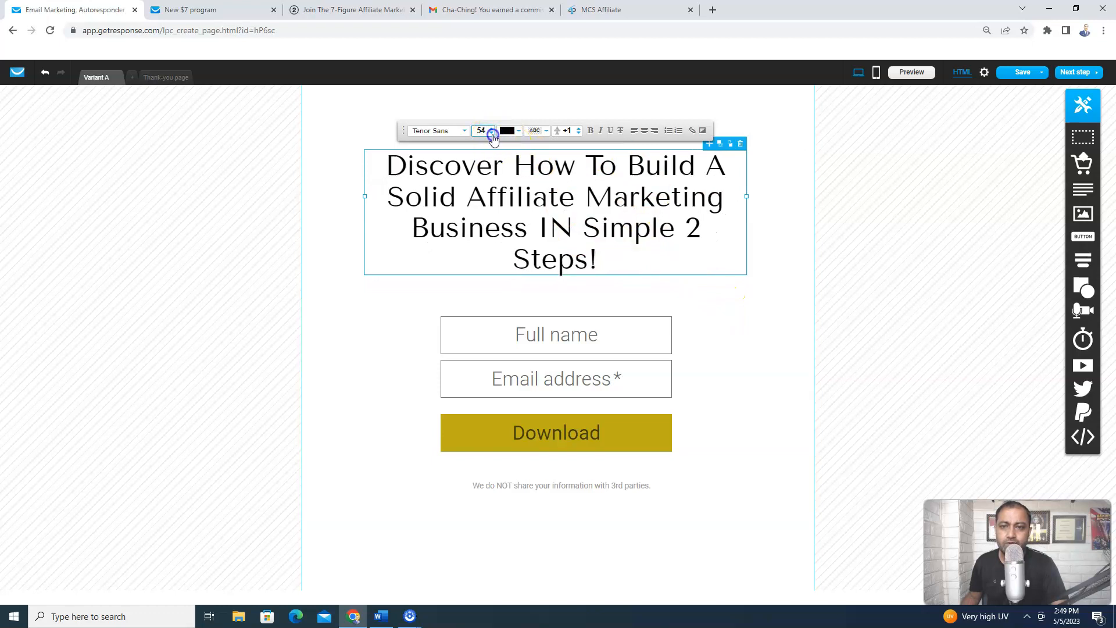
{"action": "left_click", "coordinate": [491, 133]}
{"action": "left_click", "coordinate": [492, 134]}
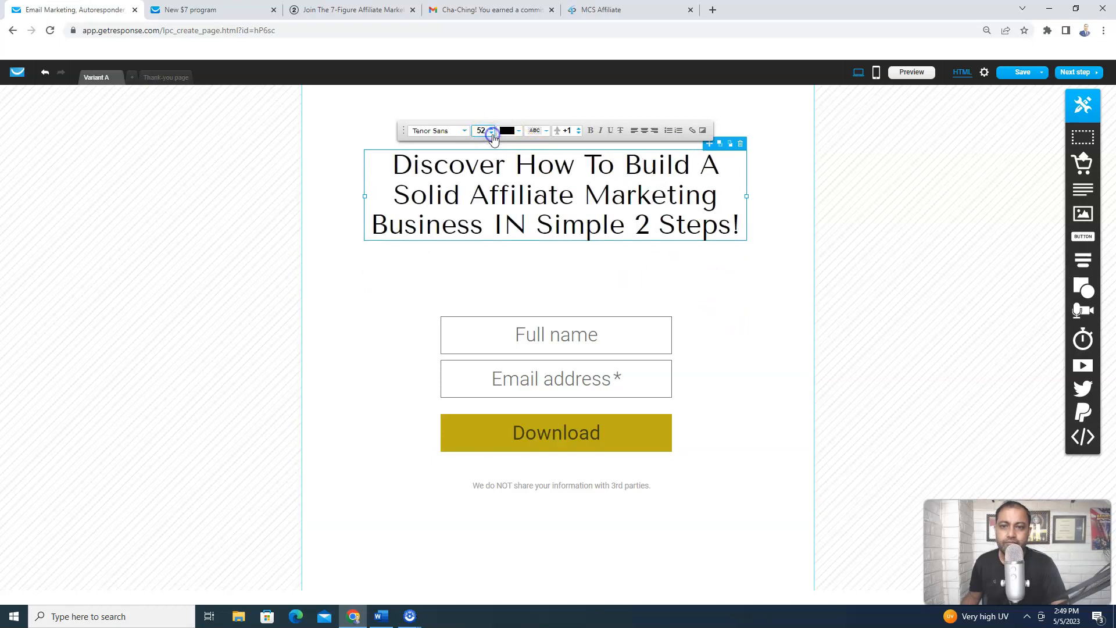
{"action": "left_click", "coordinate": [729, 320]}
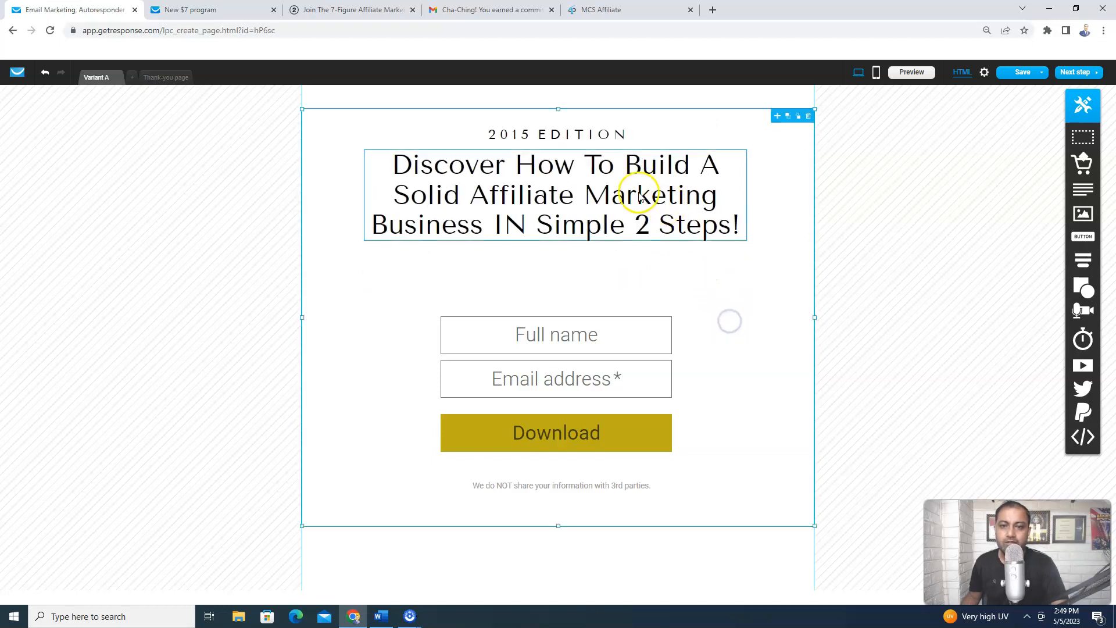
Change the 2015 EDITION line to 'Attention: Affiliate Marketer' and widen it onto one line
{"action": "left_click", "coordinate": [607, 135]}
{"action": "double_click", "coordinate": [607, 135]}
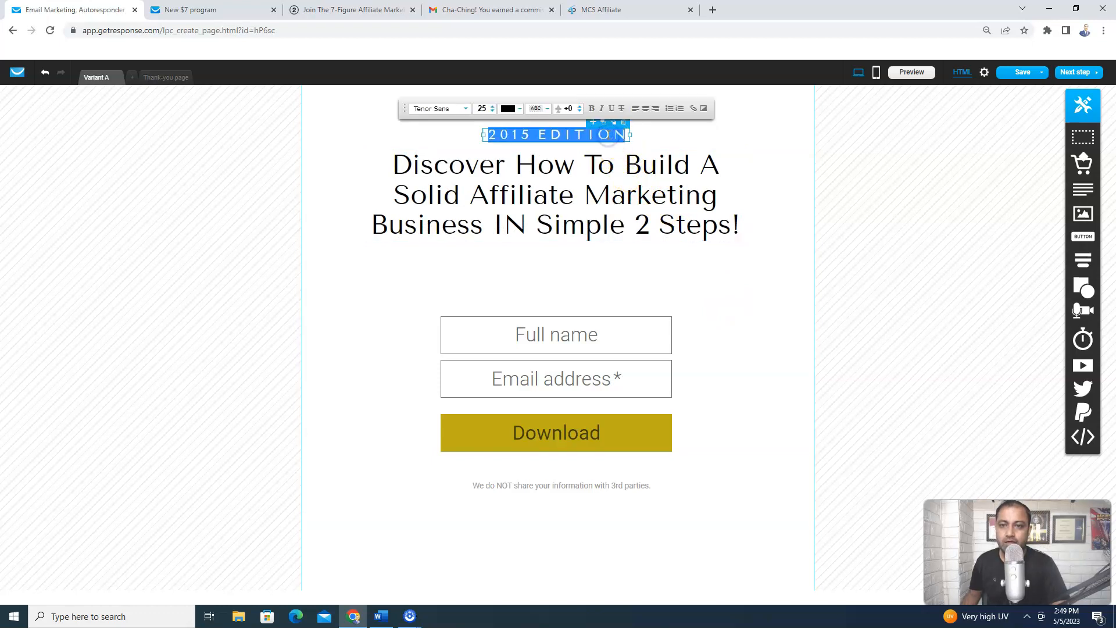
{"action": "type", "text": "Atte"}
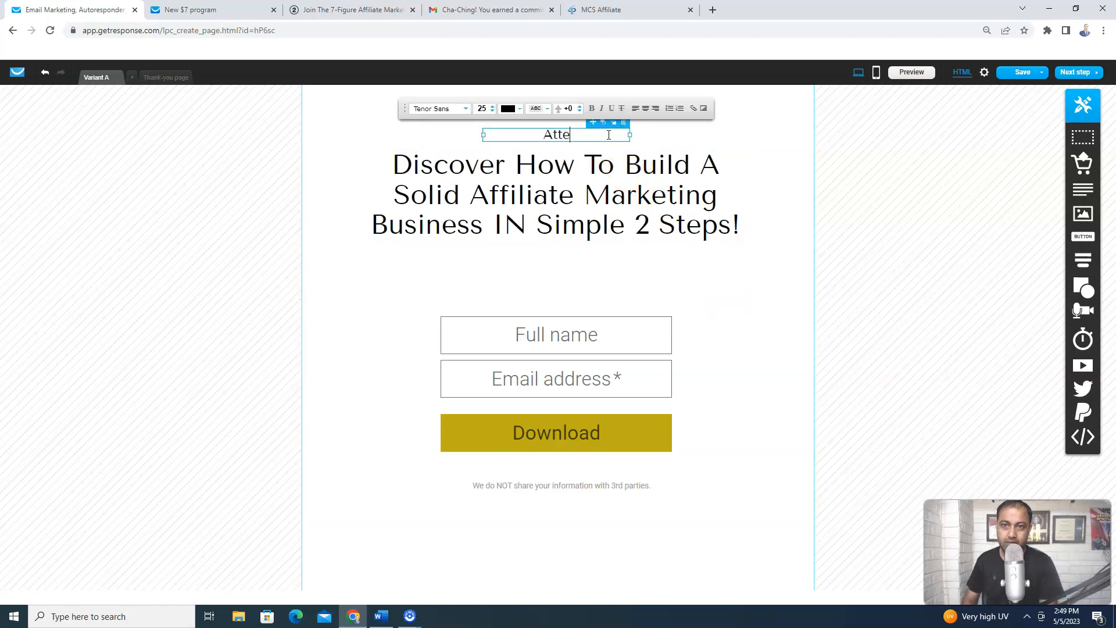
{"action": "type", "text": "ntion: A"}
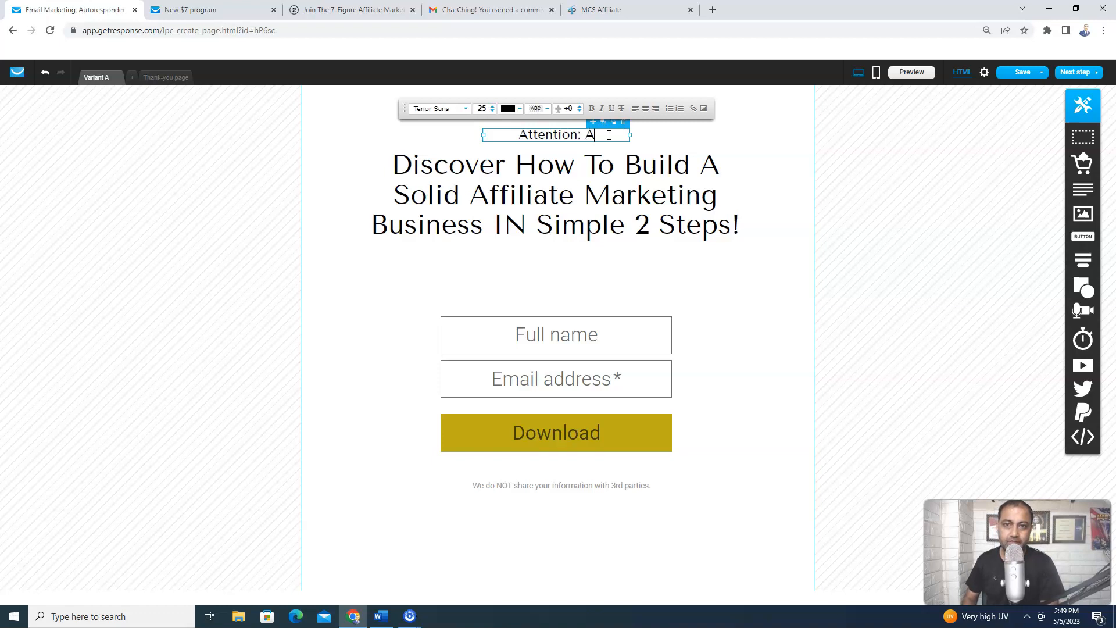
{"action": "type", "text": "ffiliate"}
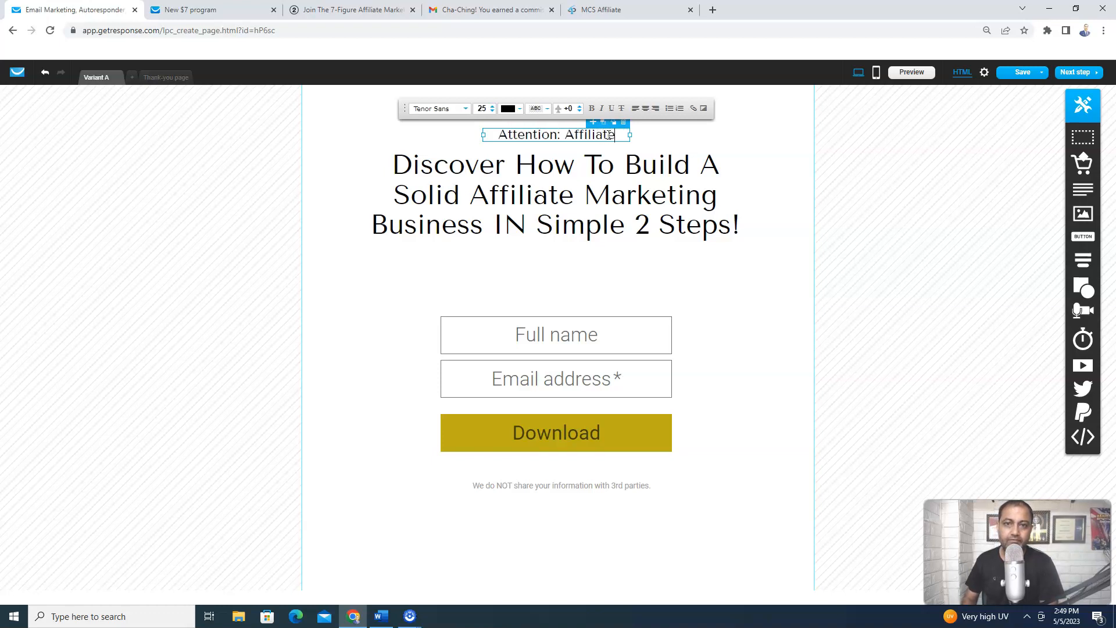
{"action": "type", "text": " Marketer"}
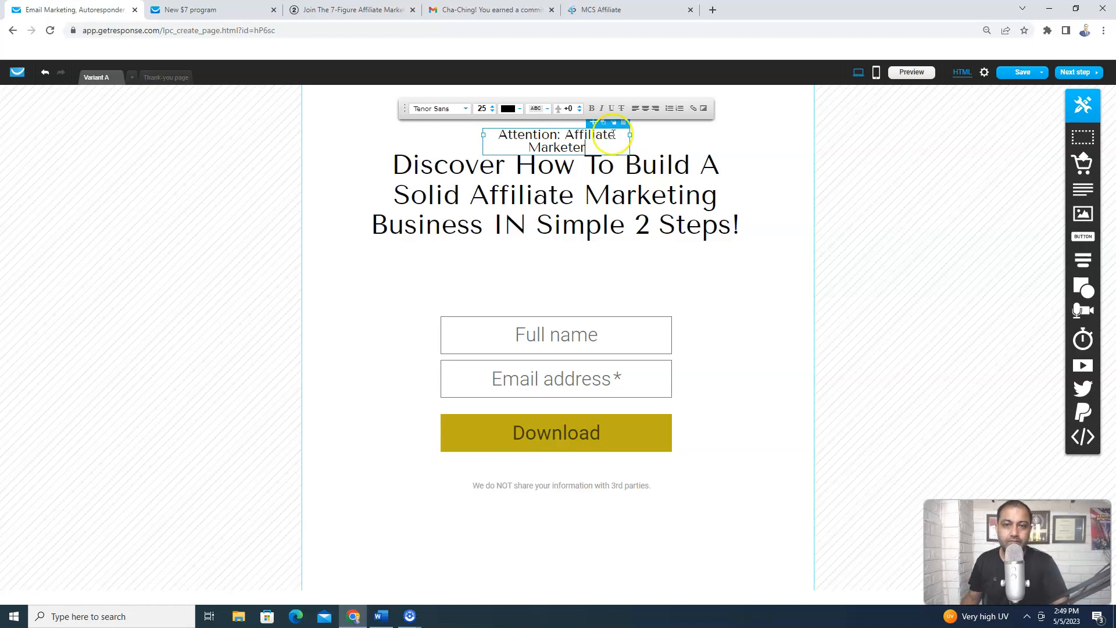
{"action": "left_click_drag", "start_coordinate": [631, 134], "coordinate": [672, 135]}
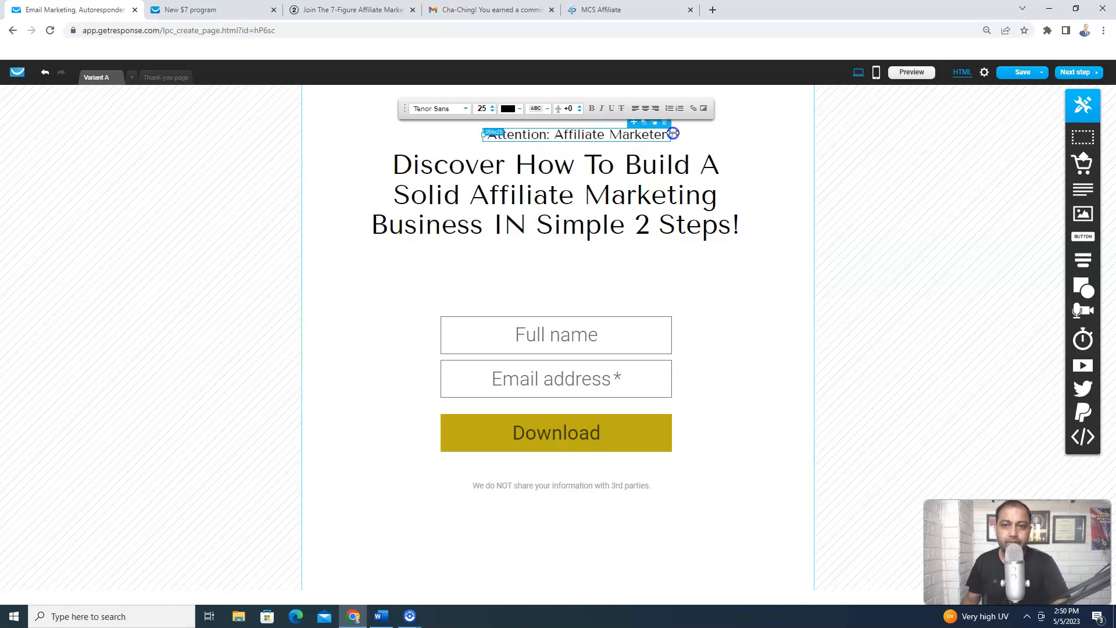
{"action": "double_click", "coordinate": [610, 215]}
{"action": "left_click", "coordinate": [580, 208]}
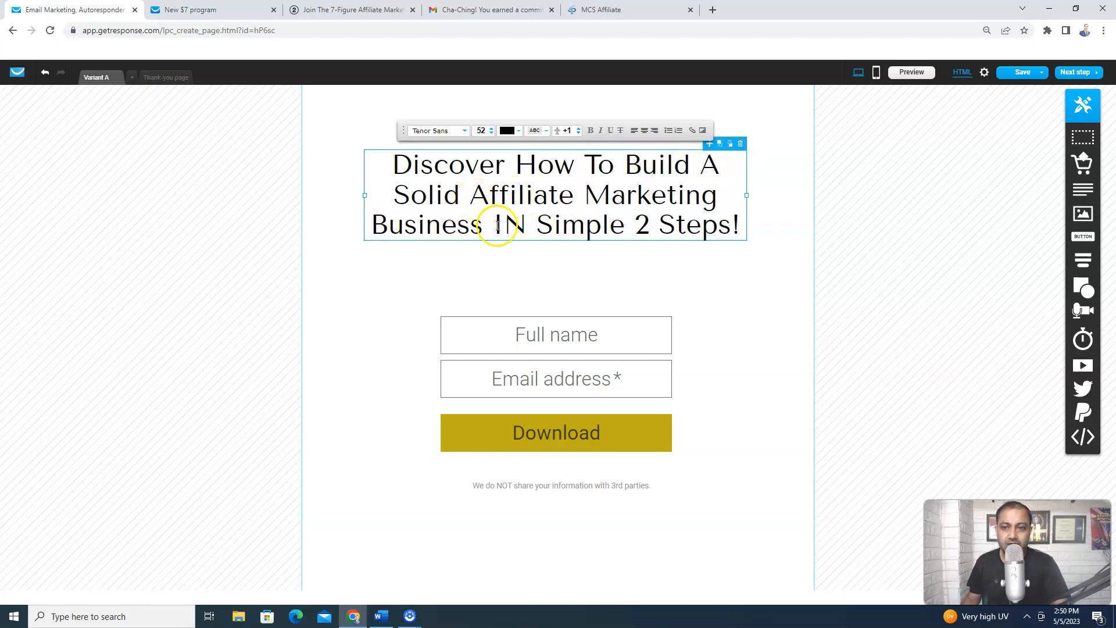
Colour the headline words 'IN Simple 2 Steps!' red (#E70808), leaving the rest black
{"action": "left_click_drag", "start_coordinate": [492, 224], "coordinate": [743, 225]}
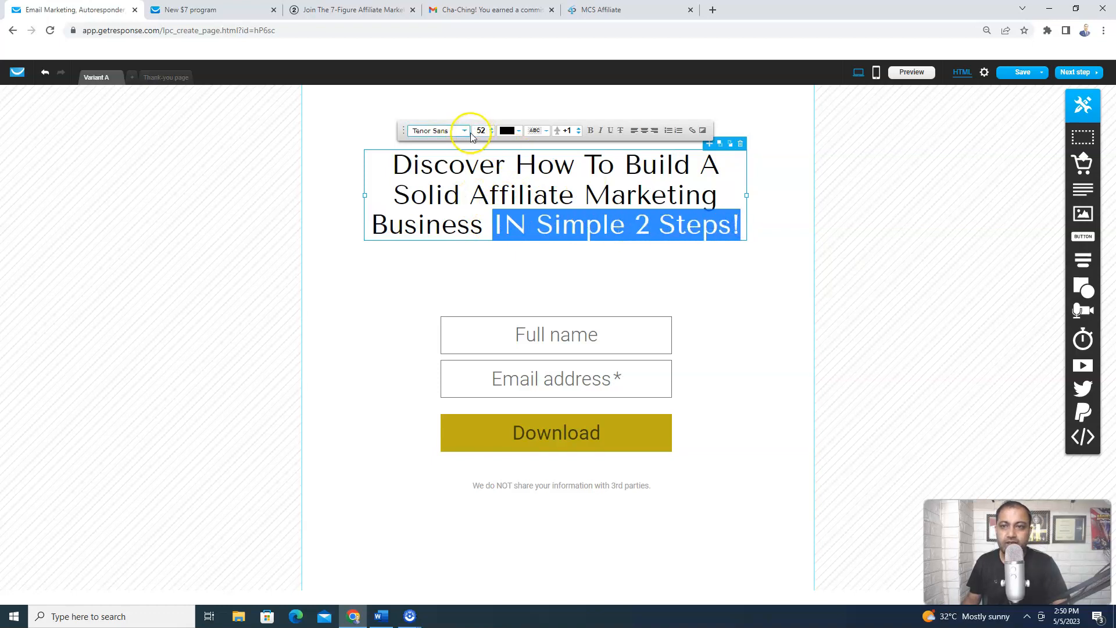
{"action": "left_click", "coordinate": [518, 132]}
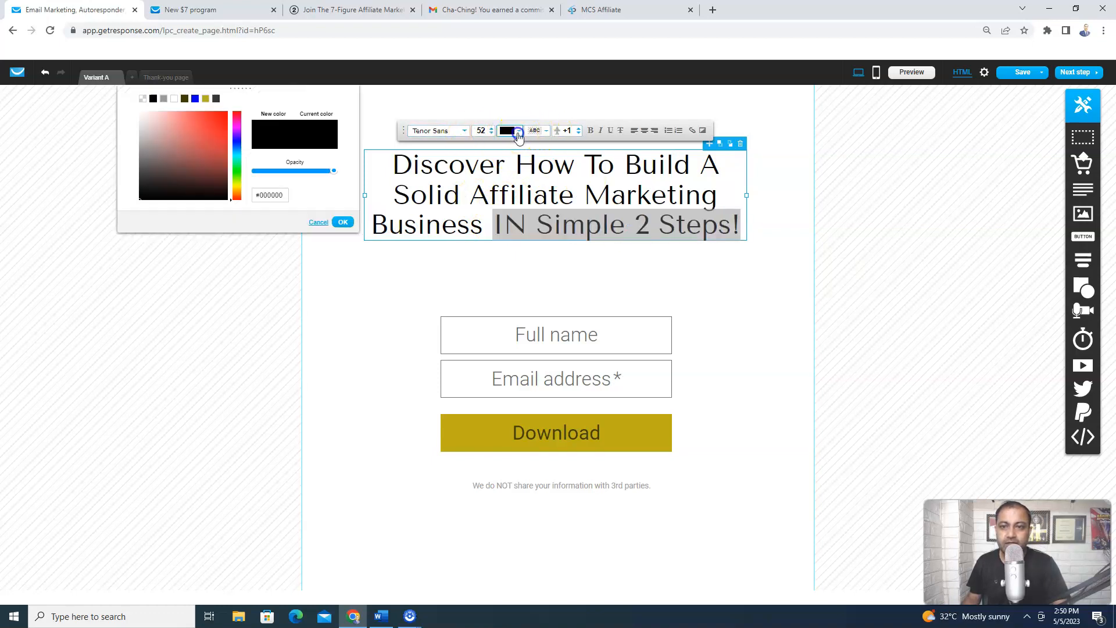
{"action": "left_click", "coordinate": [220, 118]}
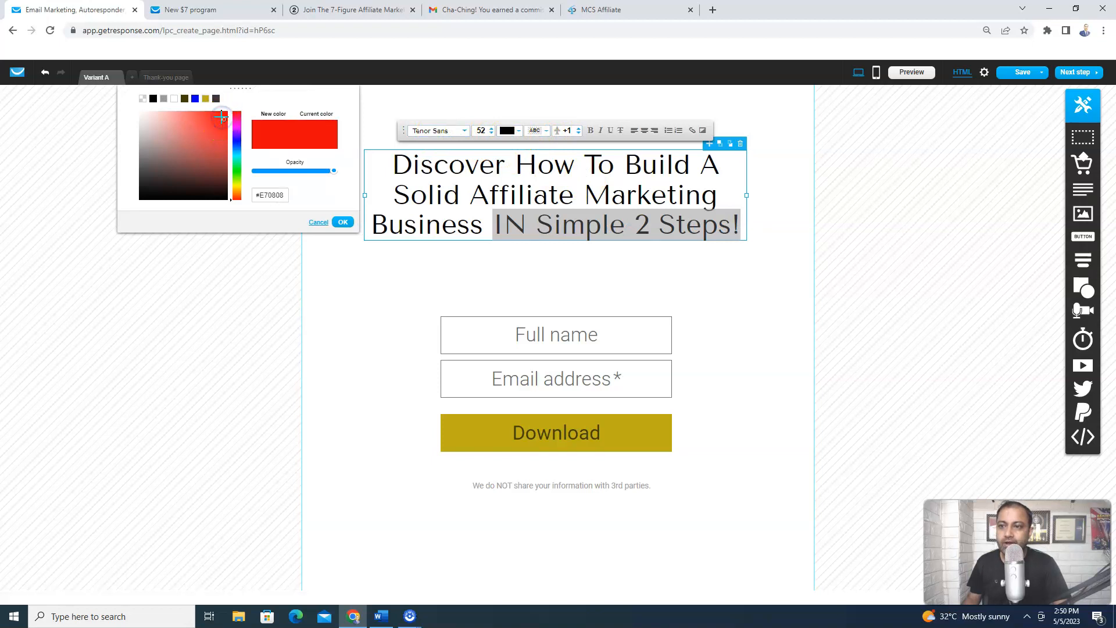
{"action": "left_click", "coordinate": [341, 223]}
{"action": "left_click", "coordinate": [392, 271]}
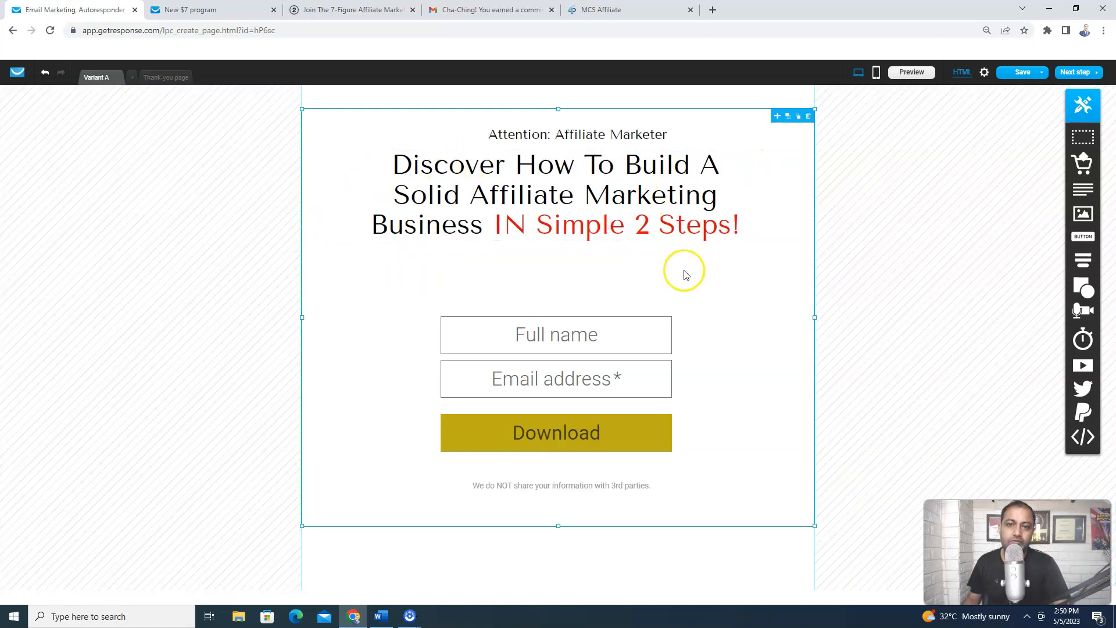
Turn the 'Enter your name & email address to get this FREE report:' line black (#000000)
{"action": "double_click", "coordinate": [568, 283]}
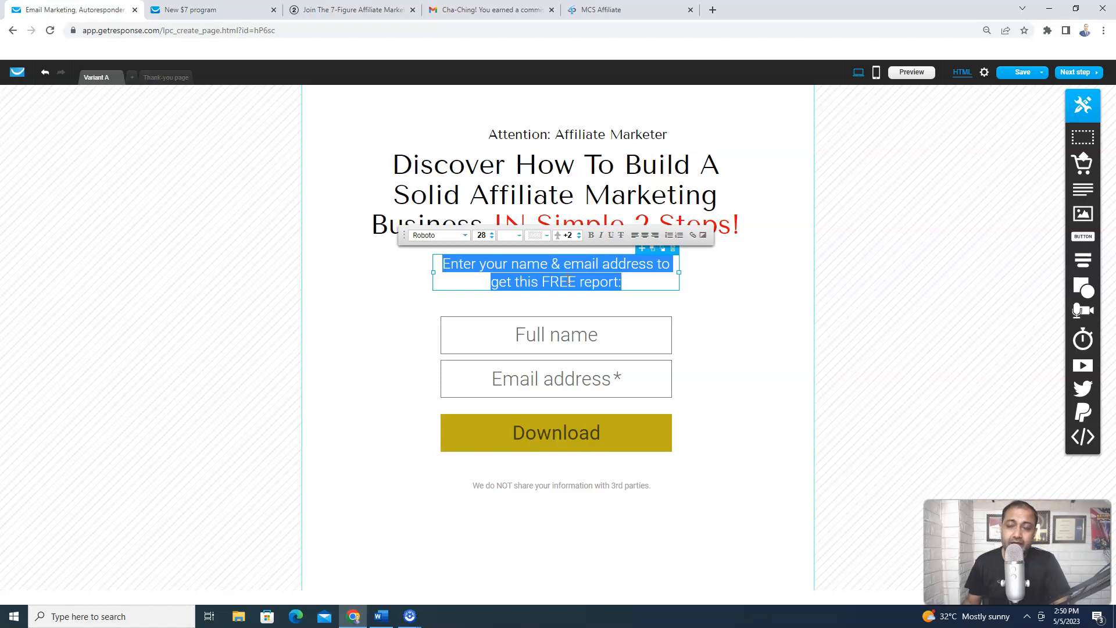
{"action": "key", "text": "BackSpace"}
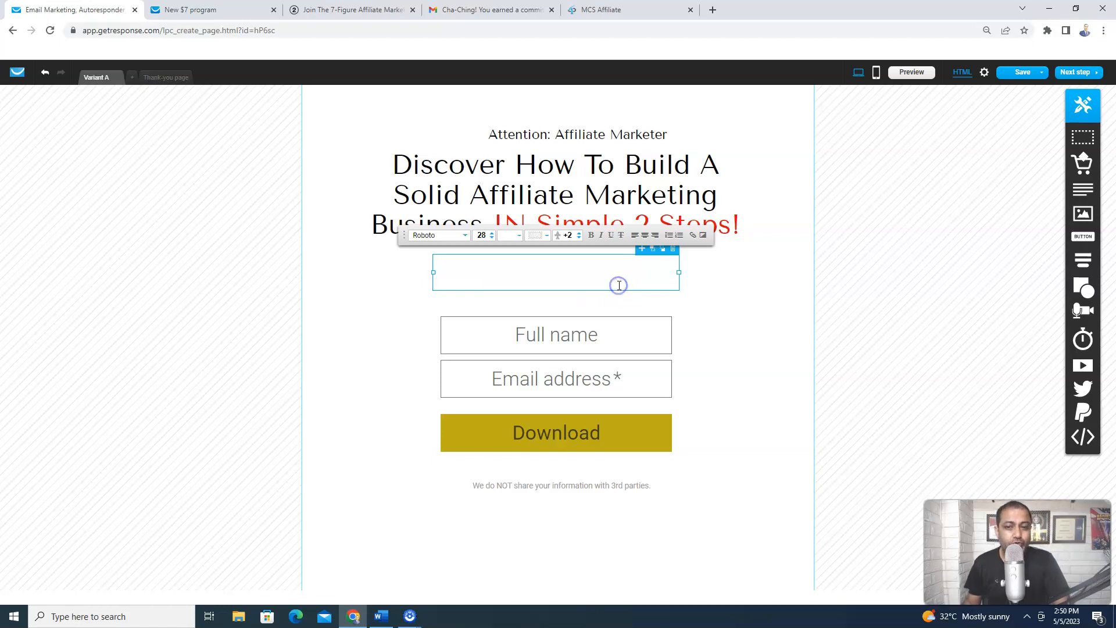
{"action": "key", "text": "ctrl+z"}
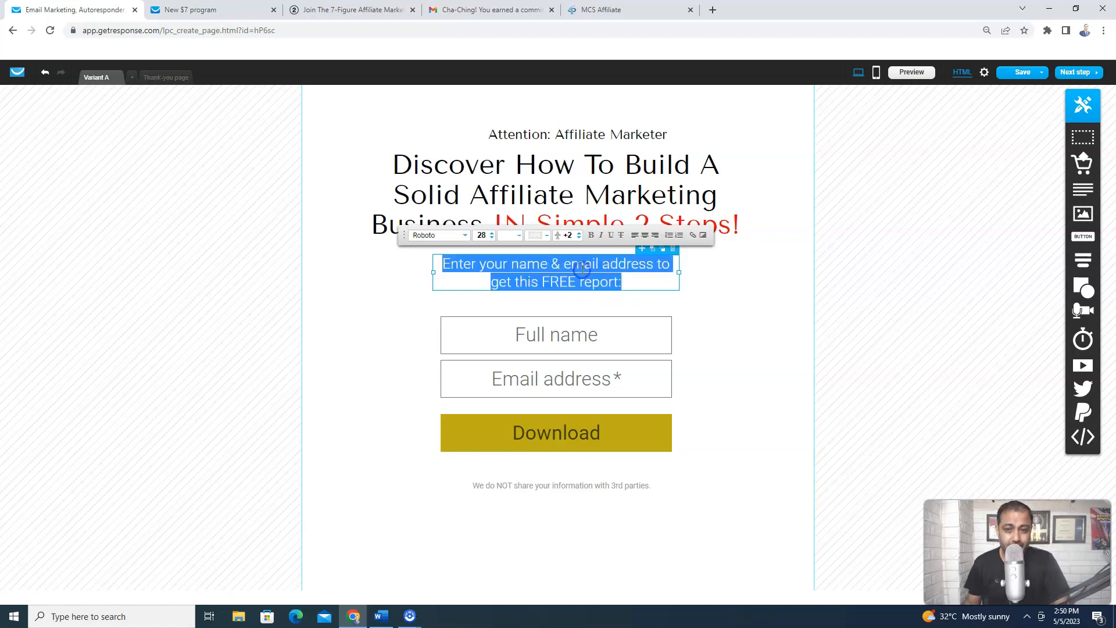
{"action": "left_click", "coordinate": [520, 236]}
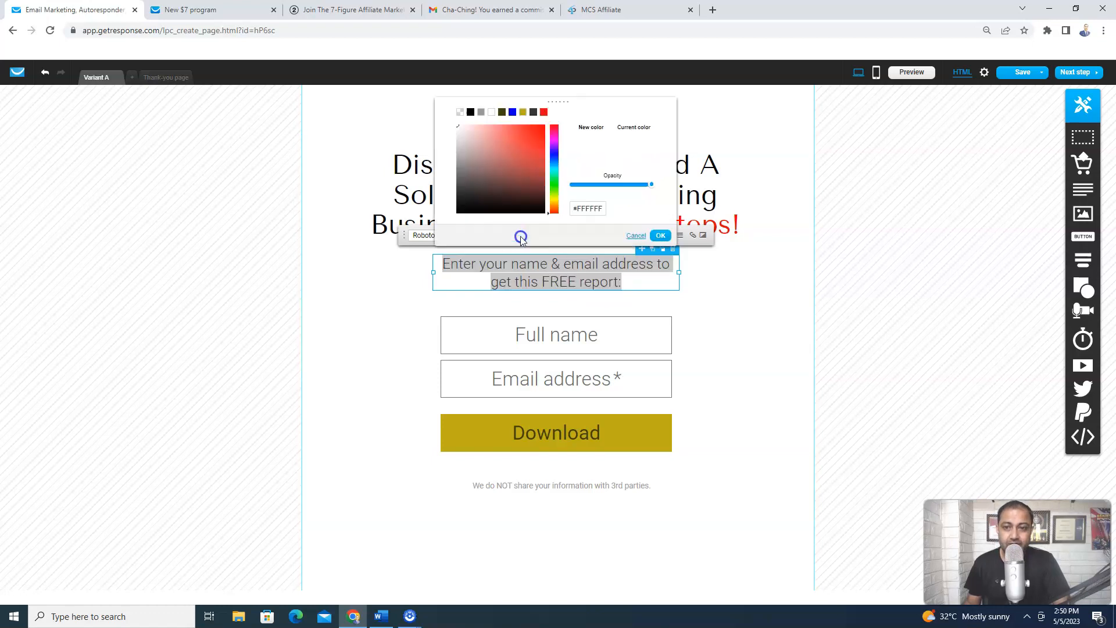
{"action": "left_click", "coordinate": [470, 112]}
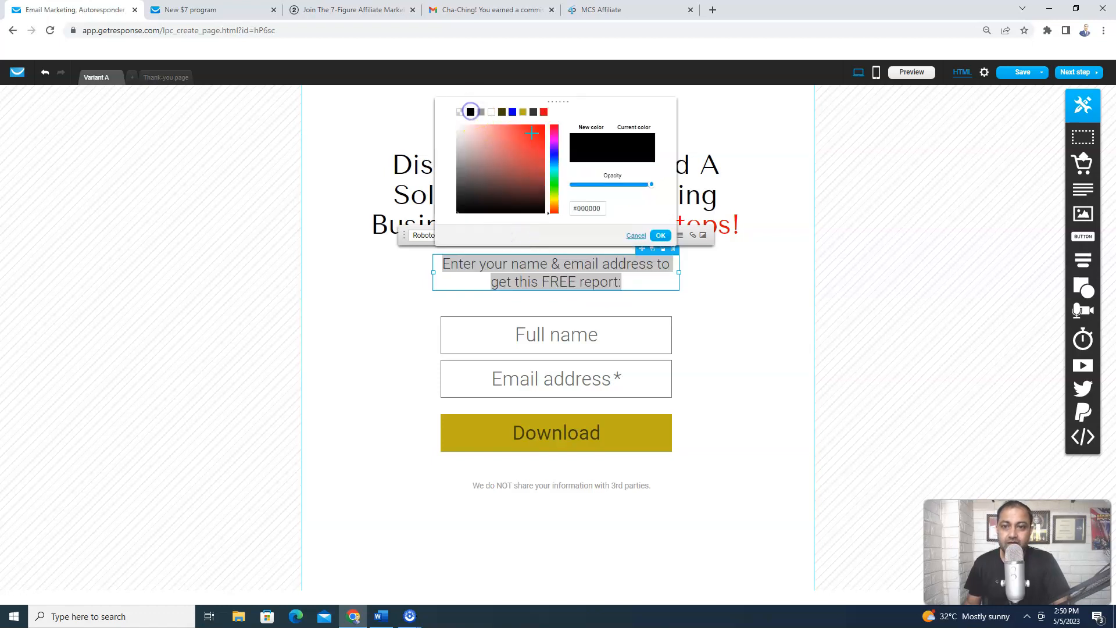
{"action": "left_click", "coordinate": [660, 236]}
{"action": "left_click", "coordinate": [715, 297]}
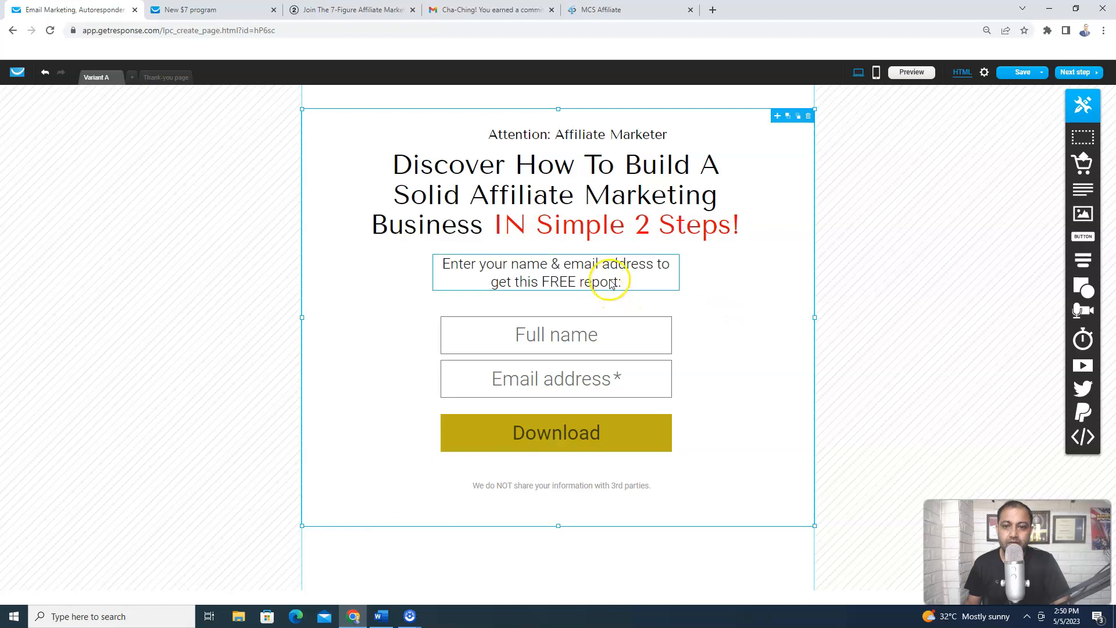
{"action": "left_click", "coordinate": [610, 283]}
{"action": "left_click", "coordinate": [584, 282]}
{"action": "left_click", "coordinate": [584, 282]}
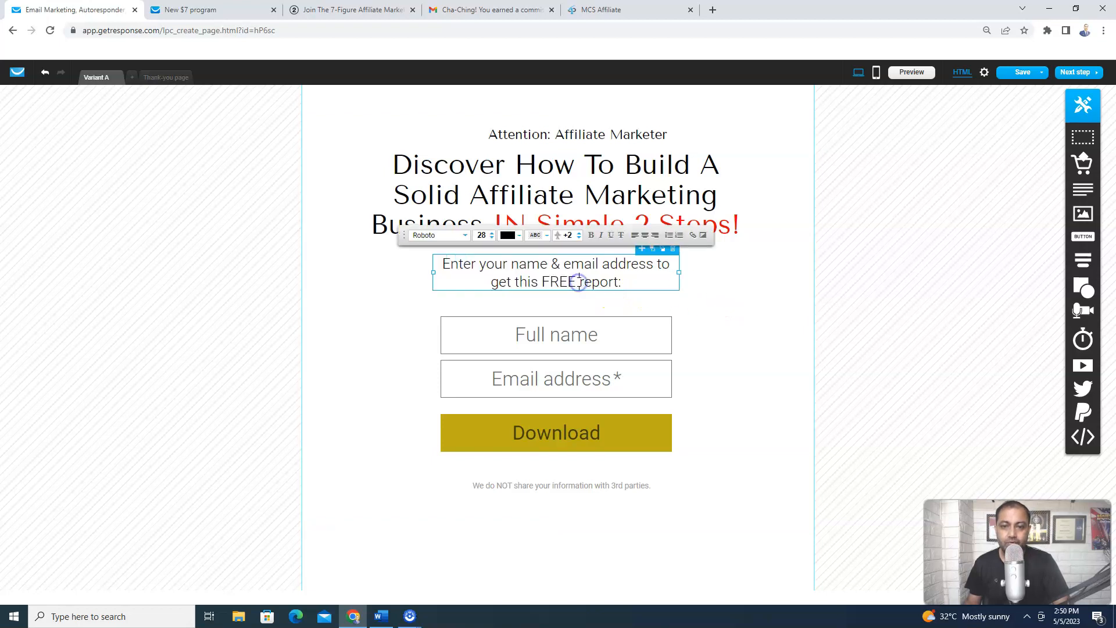
Replace 'report' with 'Ebook' so the line ends 'get this FREE Ebook:'
{"action": "key", "text": "Delete"}
{"action": "key", "text": "Delete"}
{"action": "key", "text": "Delete"}
{"action": "key", "text": "Delete"}
{"action": "key", "text": "Delete"}
{"action": "key", "text": "Delete"}
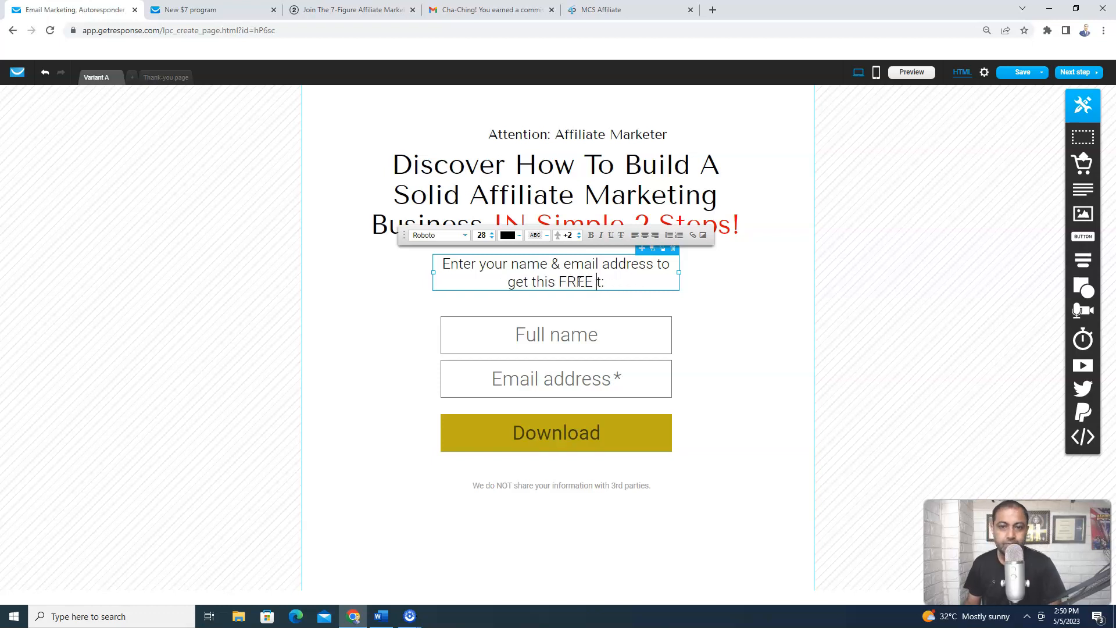
{"action": "type", "text": "Training"}
{"action": "key", "text": "BackSpace"}
{"action": "key", "text": "BackSpace"}
{"action": "key", "text": "BackSpace"}
{"action": "key", "text": "BackSpace"}
{"action": "key", "text": "BackSpace"}
{"action": "key", "text": "BackSpace"}
{"action": "key", "text": "BackSpace"}
{"action": "key", "text": "BackSpace"}
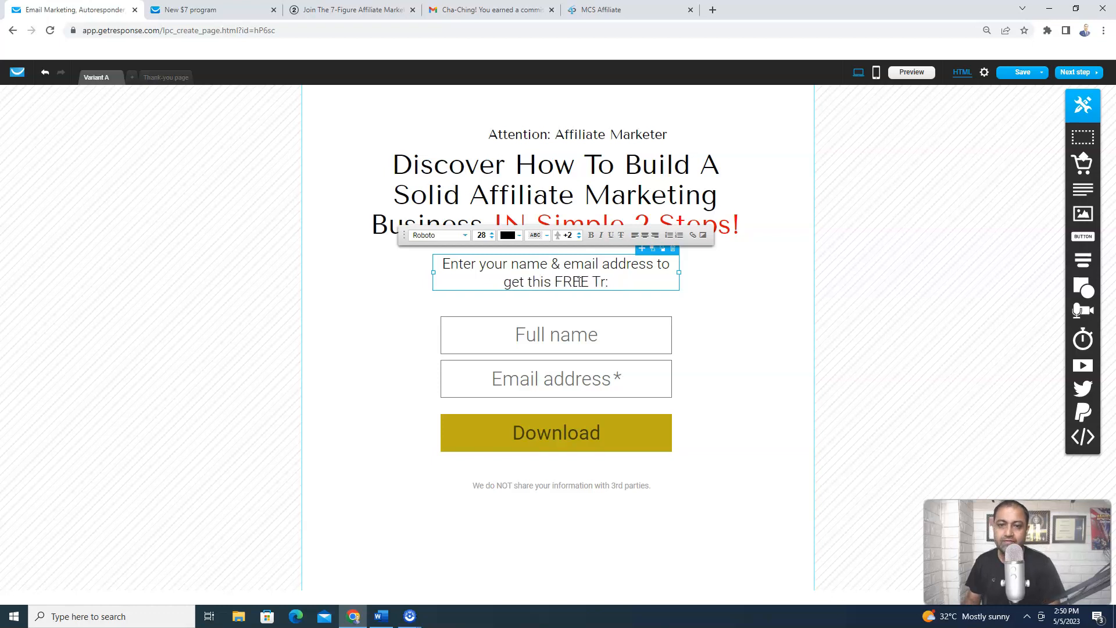
{"action": "type", "text": "Ebook"}
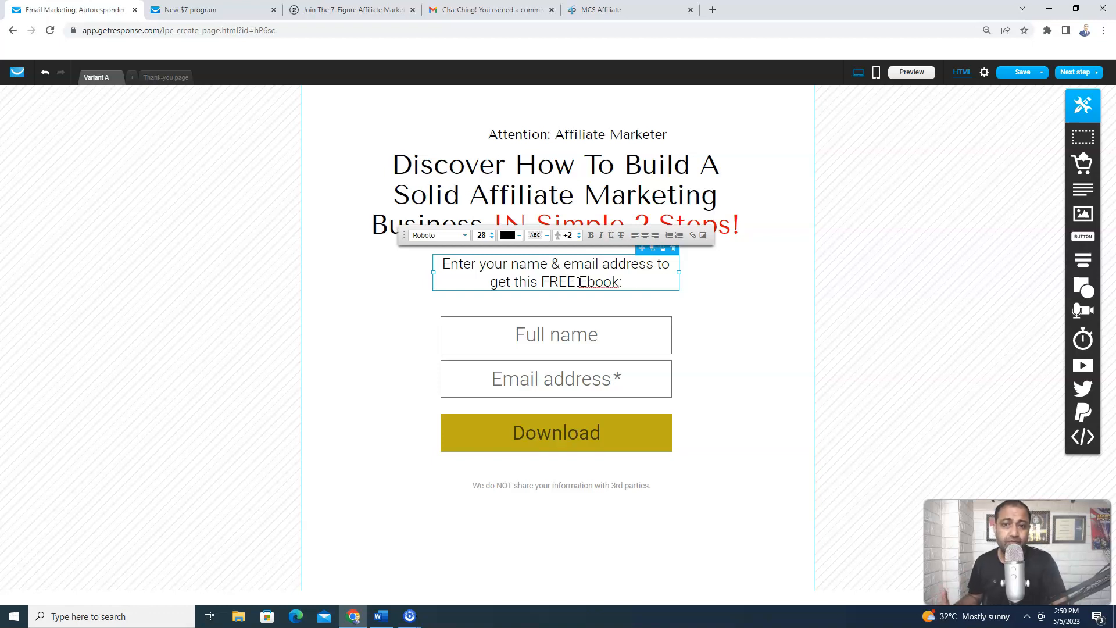
{"action": "left_click", "coordinate": [566, 141]}
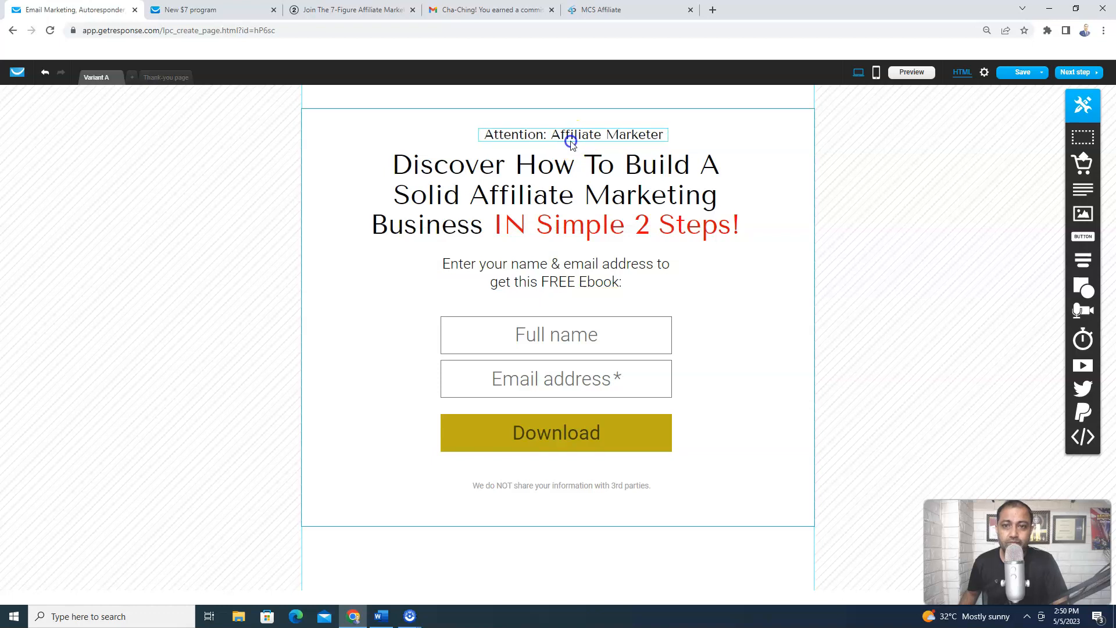
{"action": "left_click", "coordinate": [743, 312]}
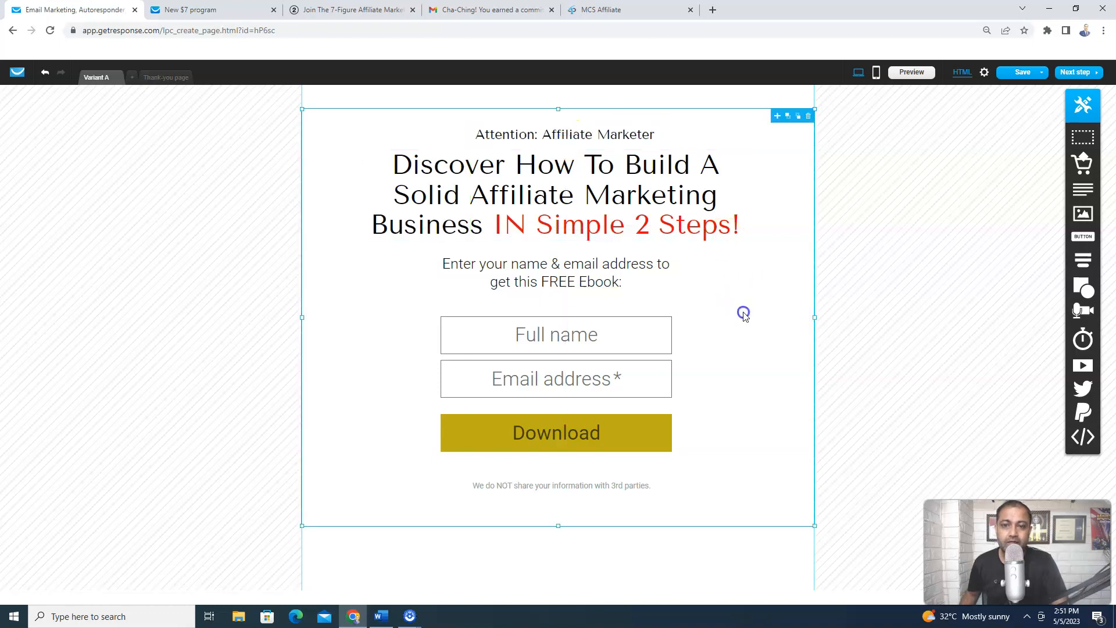
Make the Download button blue with a white label
{"action": "left_click", "coordinate": [666, 427]}
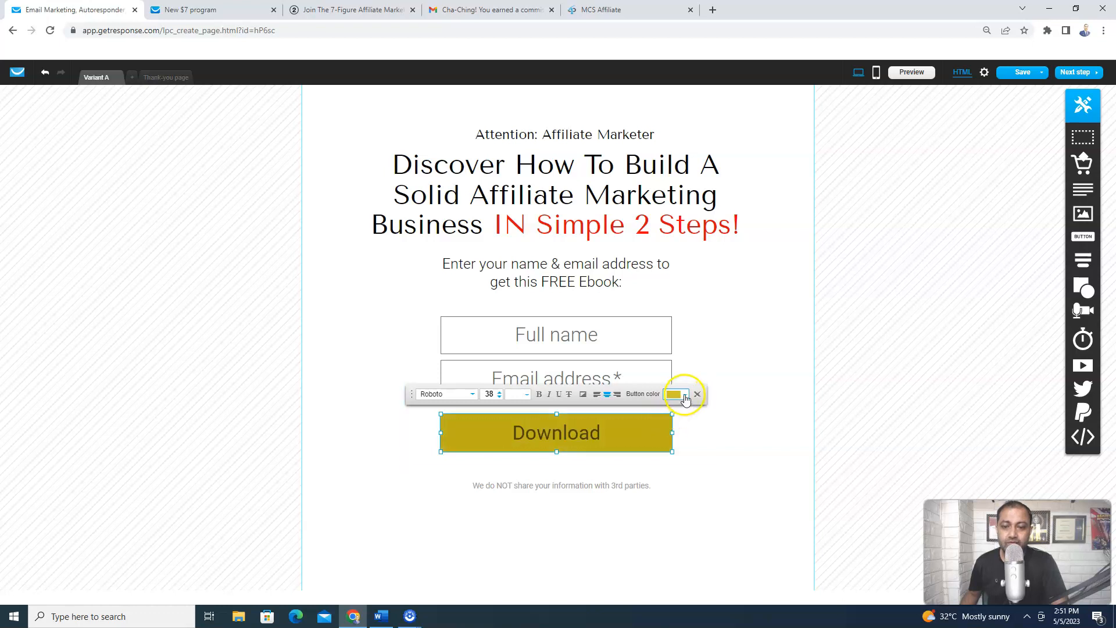
{"action": "left_click", "coordinate": [683, 395]}
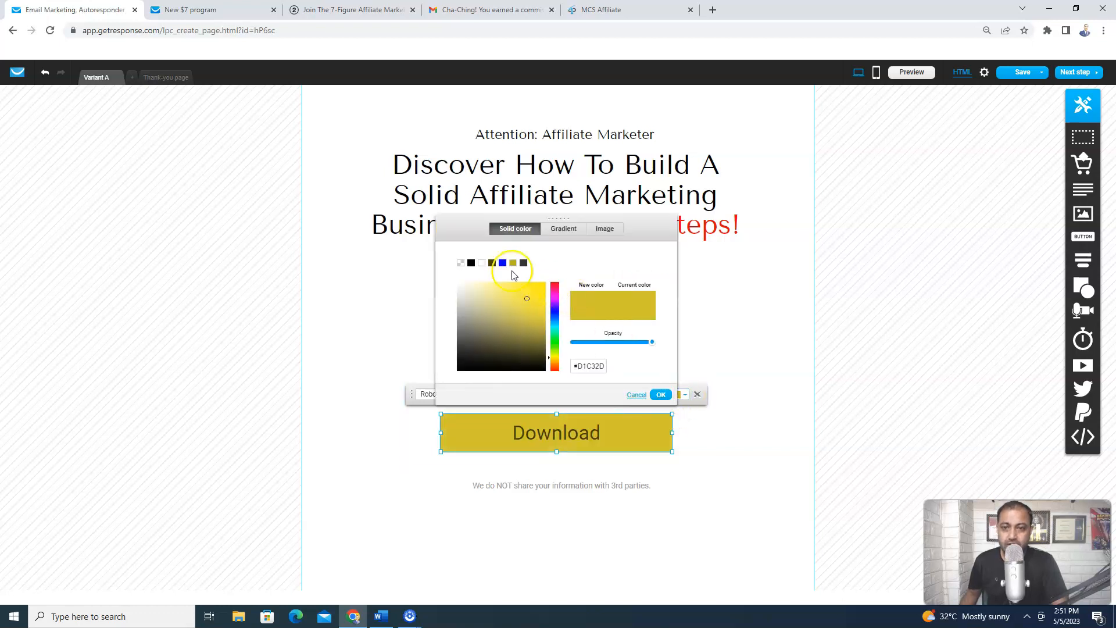
{"action": "left_click", "coordinate": [503, 263]}
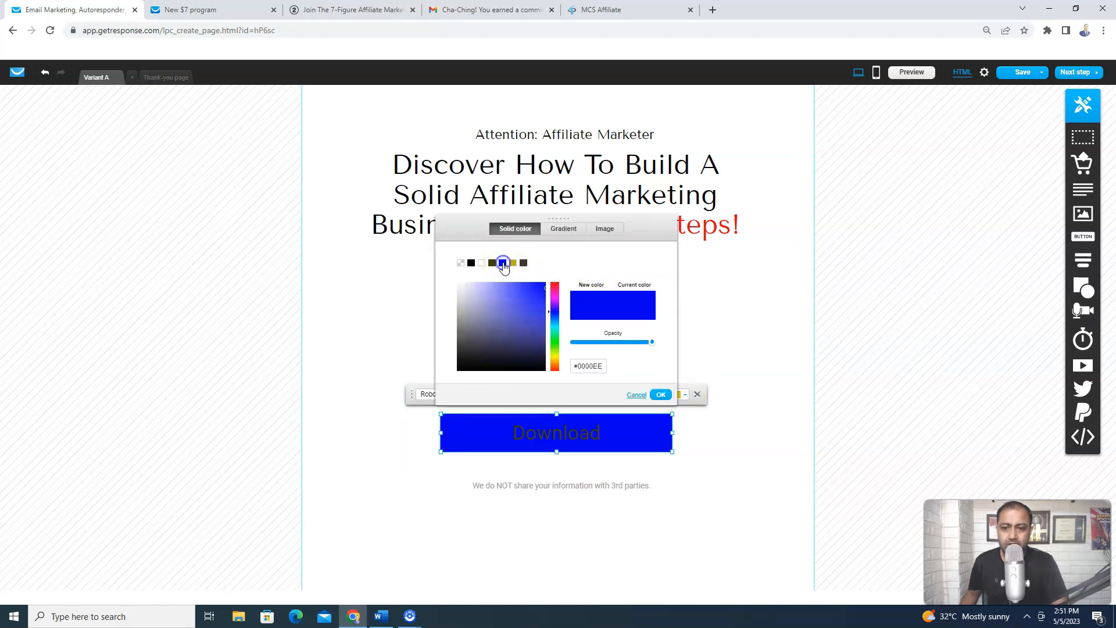
{"action": "left_click", "coordinate": [709, 480]}
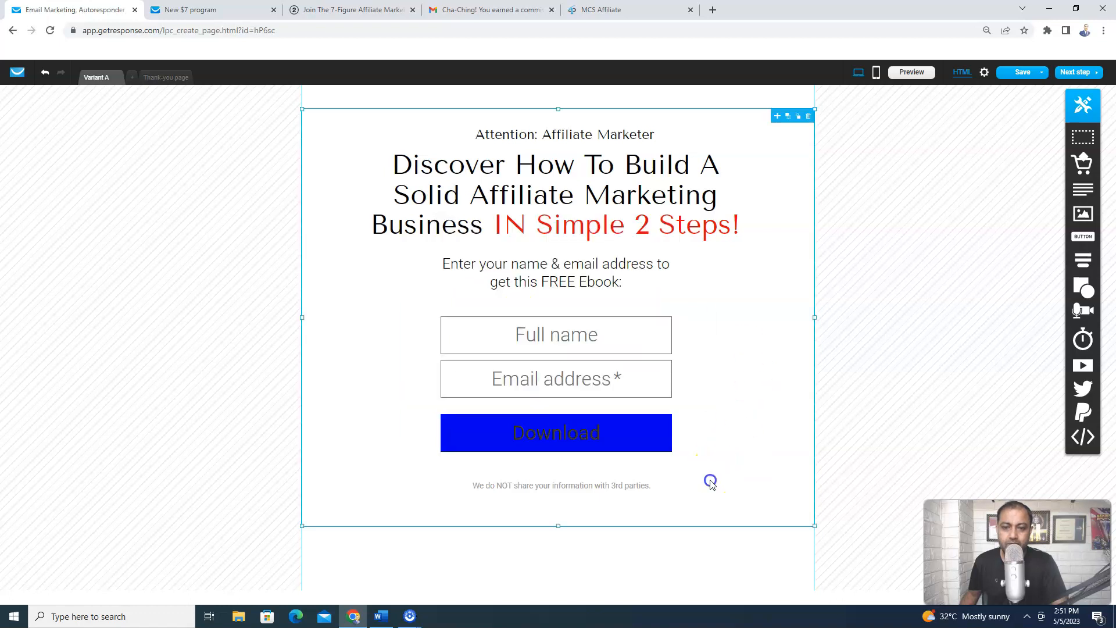
{"action": "double_click", "coordinate": [596, 440]}
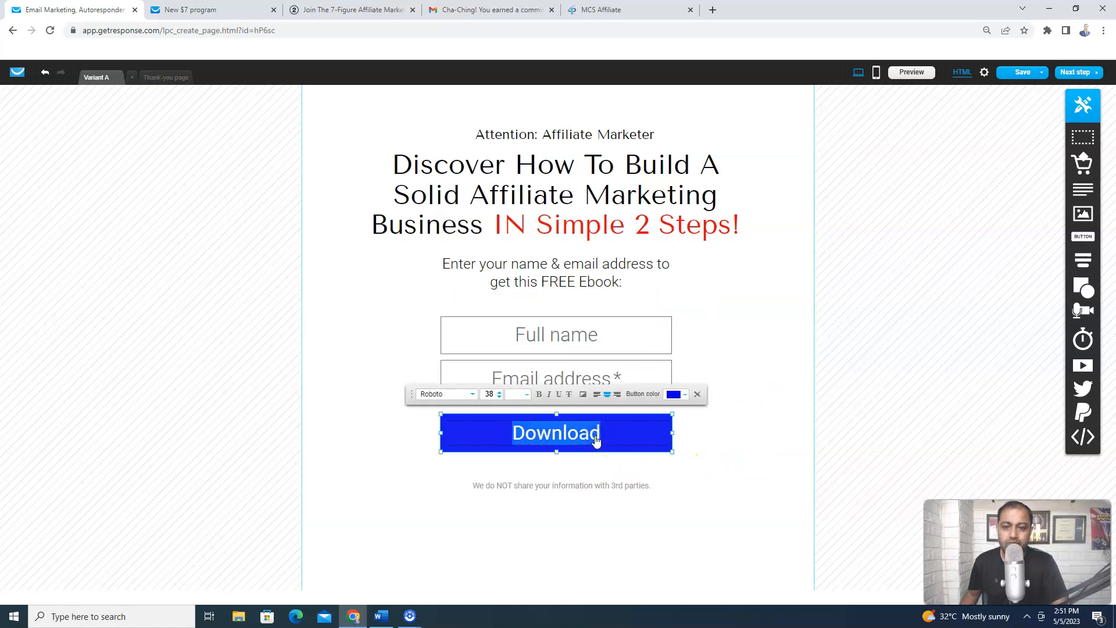
{"action": "left_click", "coordinate": [527, 395]}
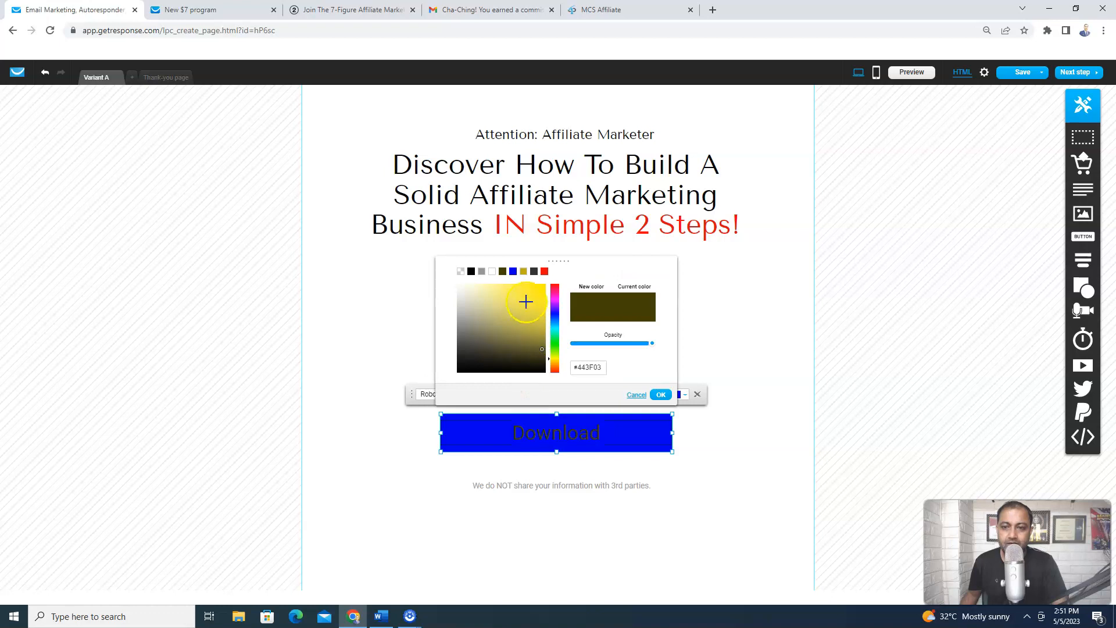
{"action": "left_click", "coordinate": [492, 270]}
{"action": "left_click", "coordinate": [729, 486]}
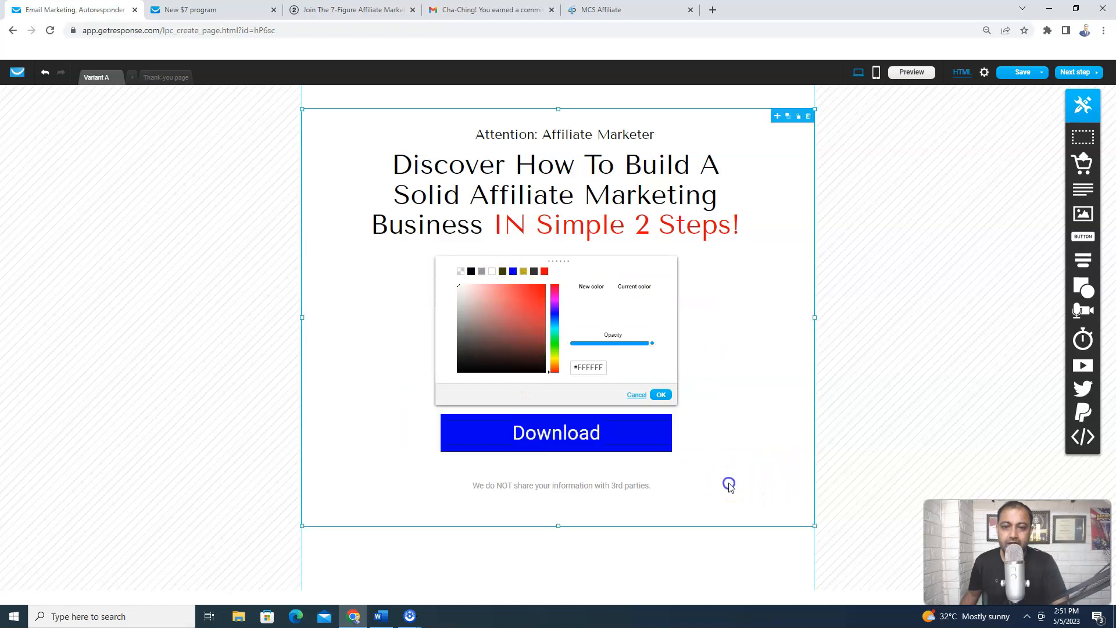
Relabel the button from 'Download' to 'Get Access Now!'
{"action": "double_click", "coordinate": [609, 438]}
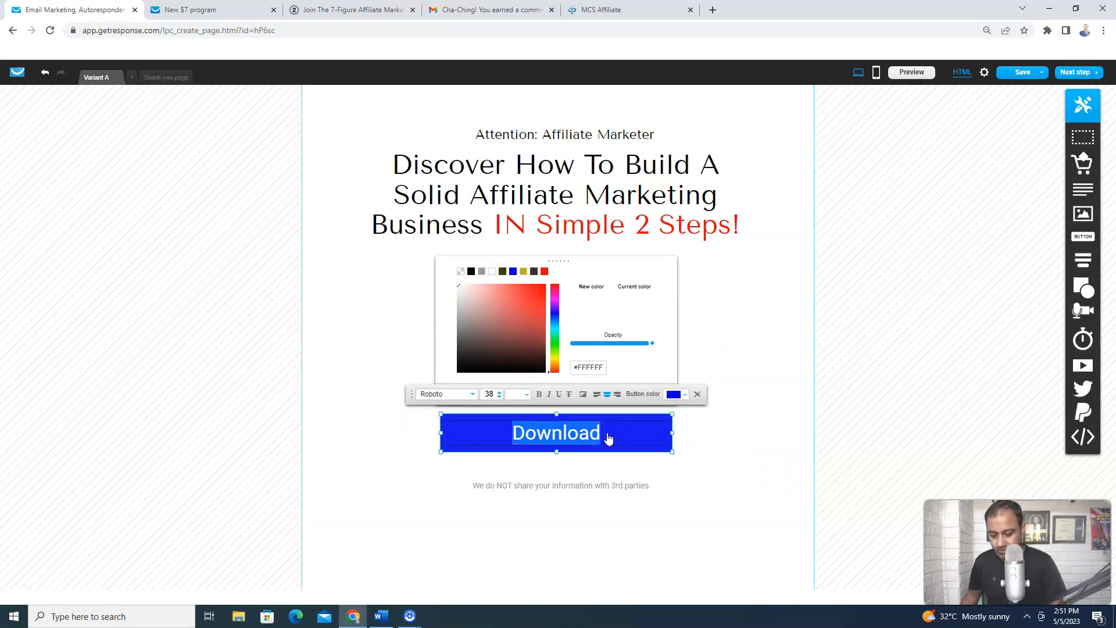
{"action": "key", "text": "BackSpace"}
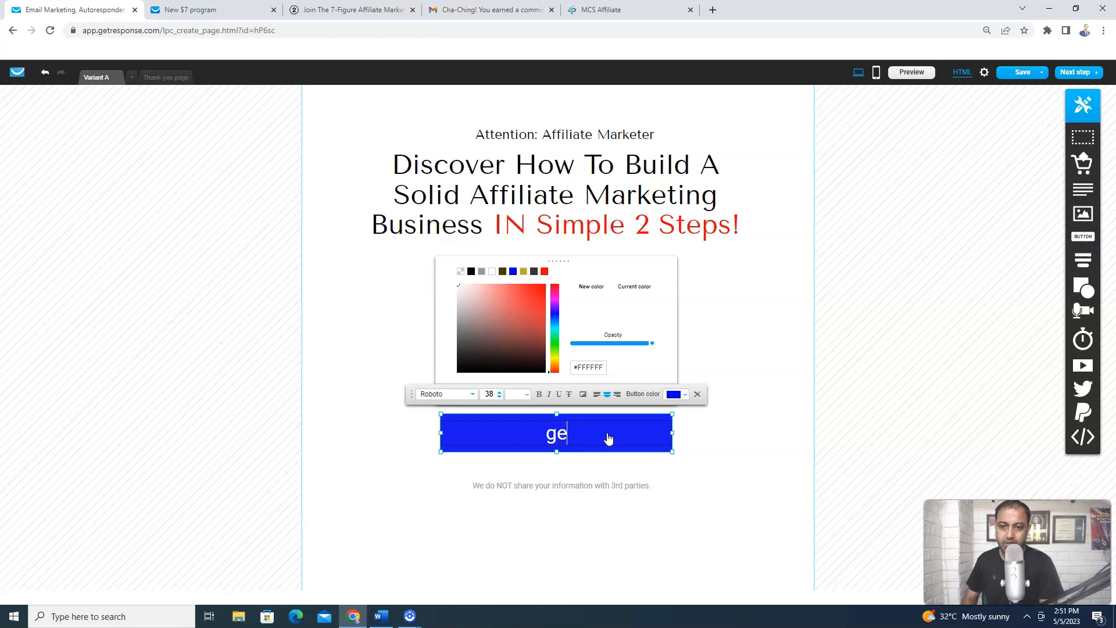
{"action": "type", "text": "Get Access Now"}
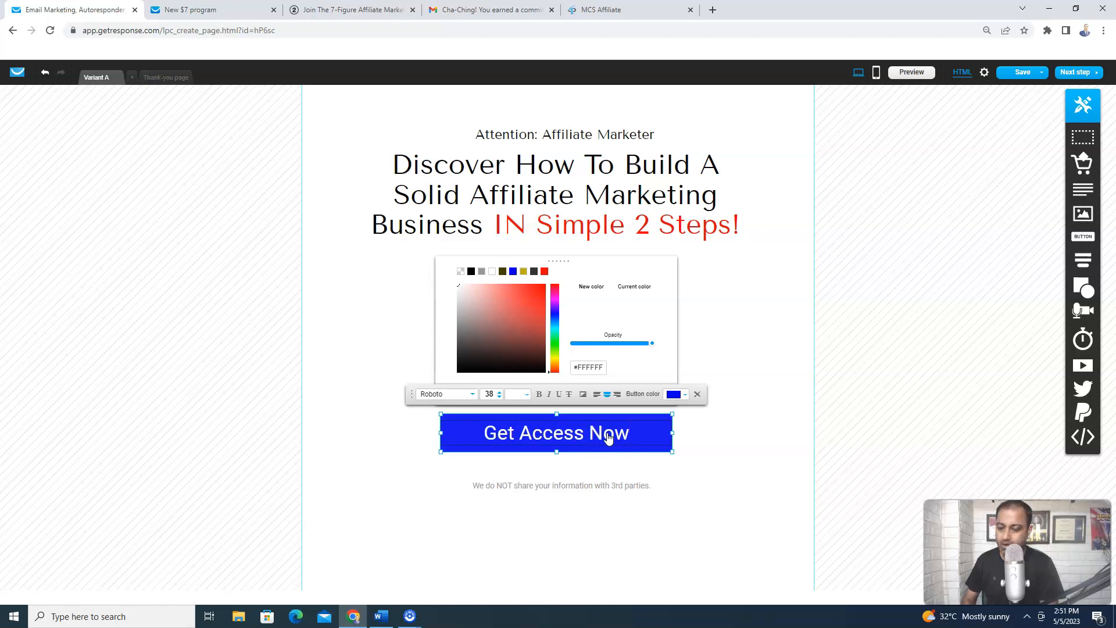
{"action": "type", "text": "!"}
{"action": "left_click", "coordinate": [742, 337]}
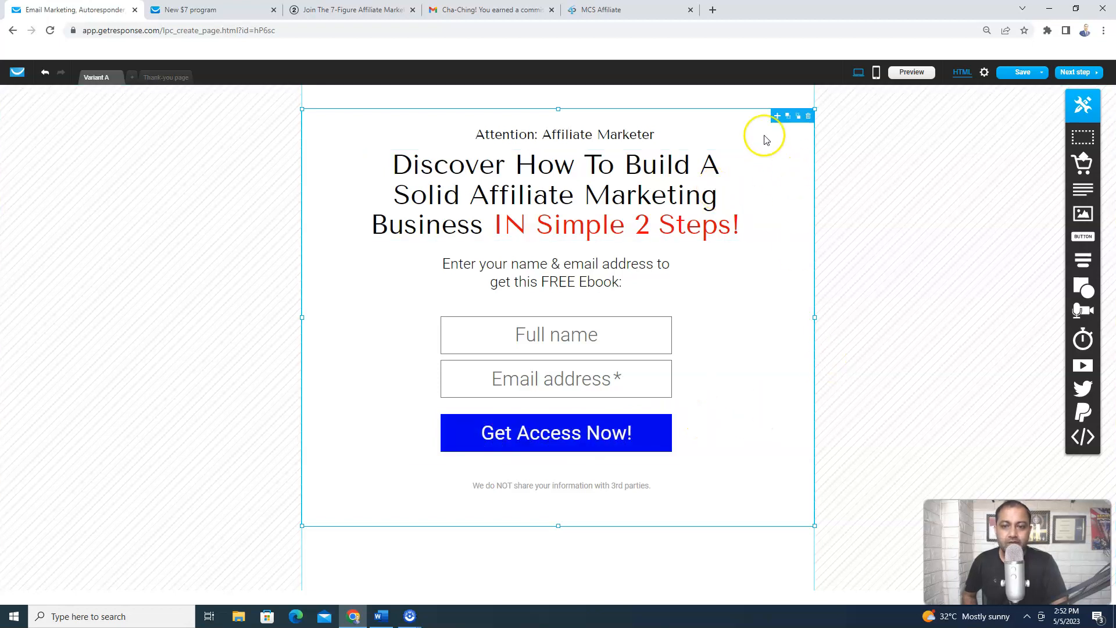
Save the landing page, preview it in a new tab, and return to the editor
{"action": "left_click", "coordinate": [1041, 73]}
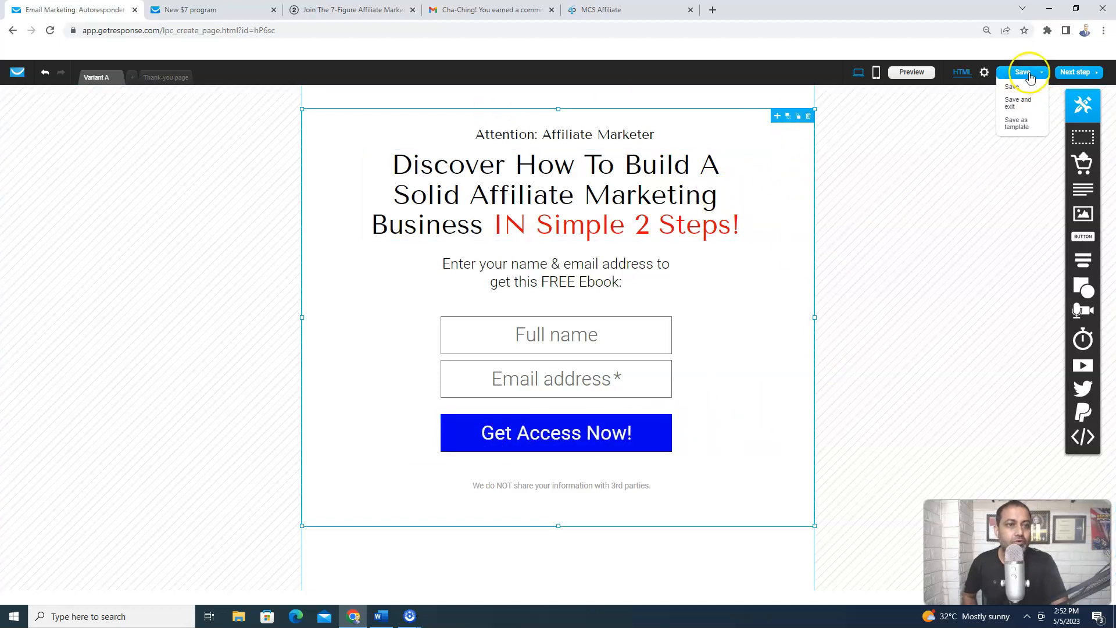
{"action": "left_click", "coordinate": [1014, 87]}
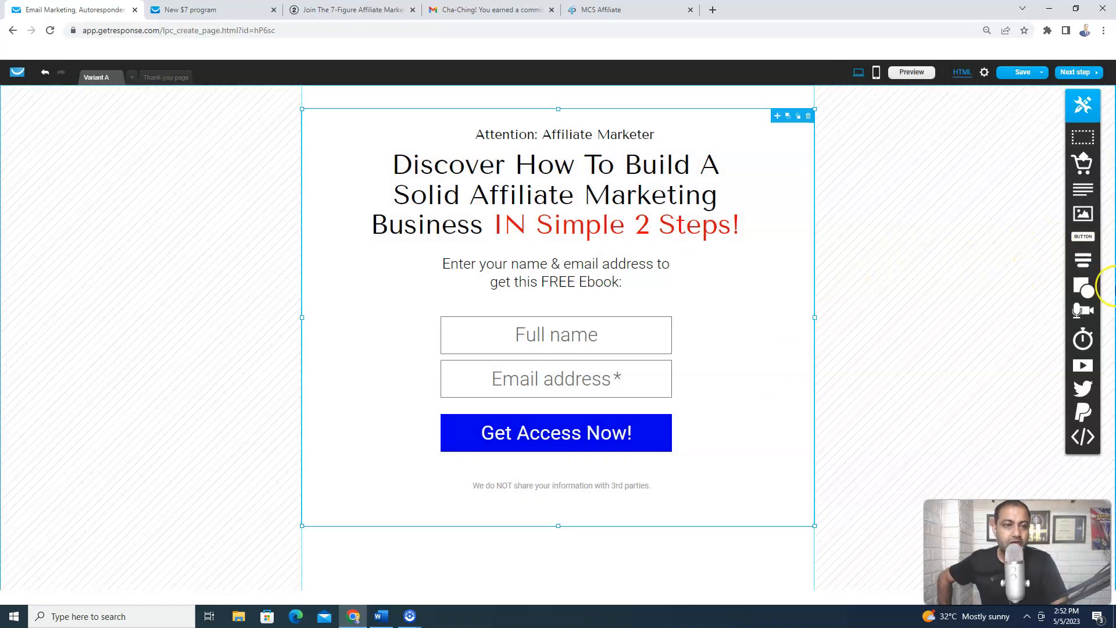
{"action": "left_click", "coordinate": [913, 74]}
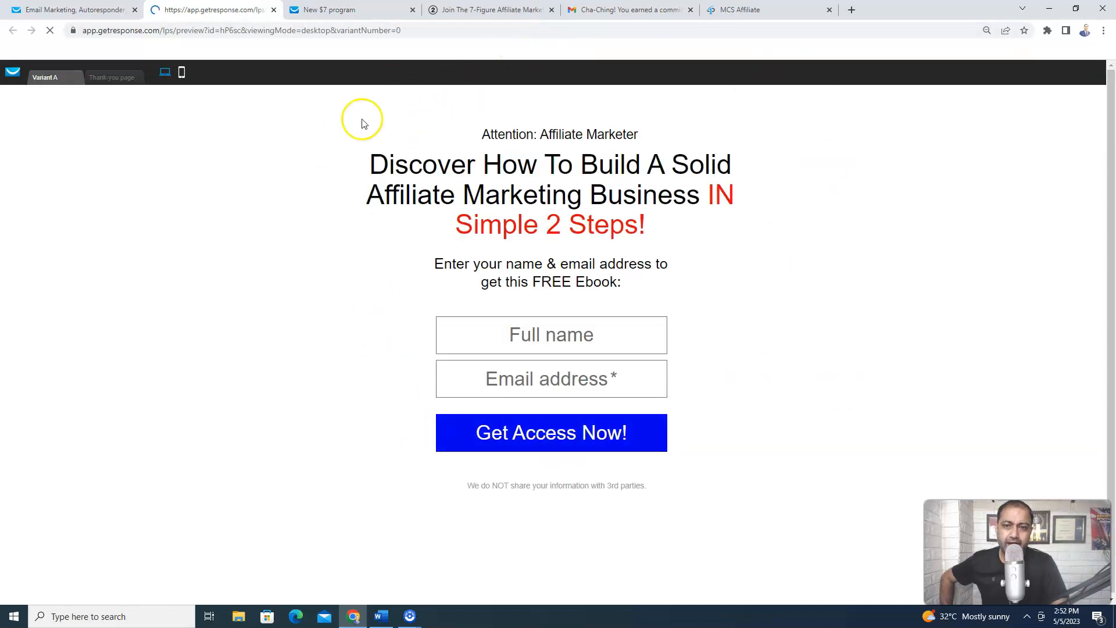
{"action": "left_click", "coordinate": [115, 11]}
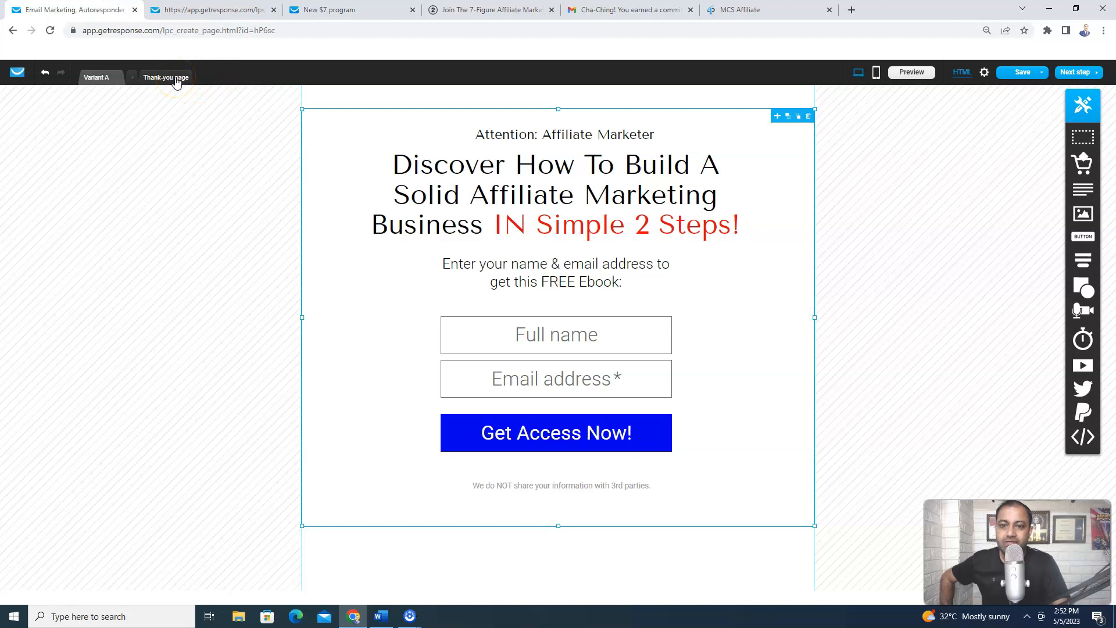
On the thank-you page, replace the city background image with solid white (#FFFFFF)
{"action": "left_click", "coordinate": [177, 78]}
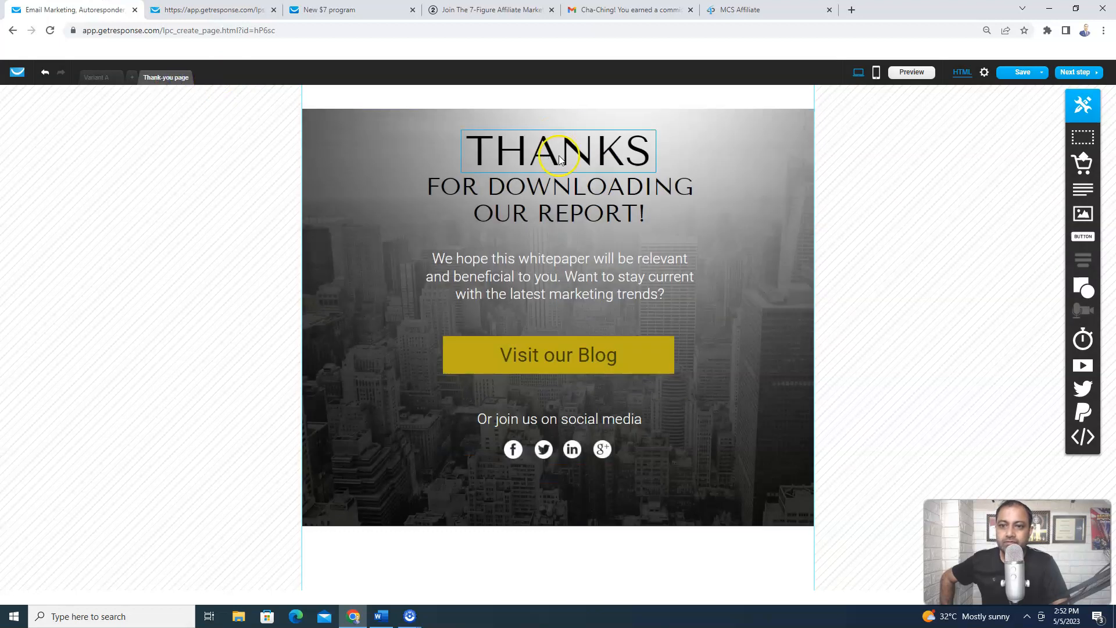
{"action": "left_click", "coordinate": [326, 124]}
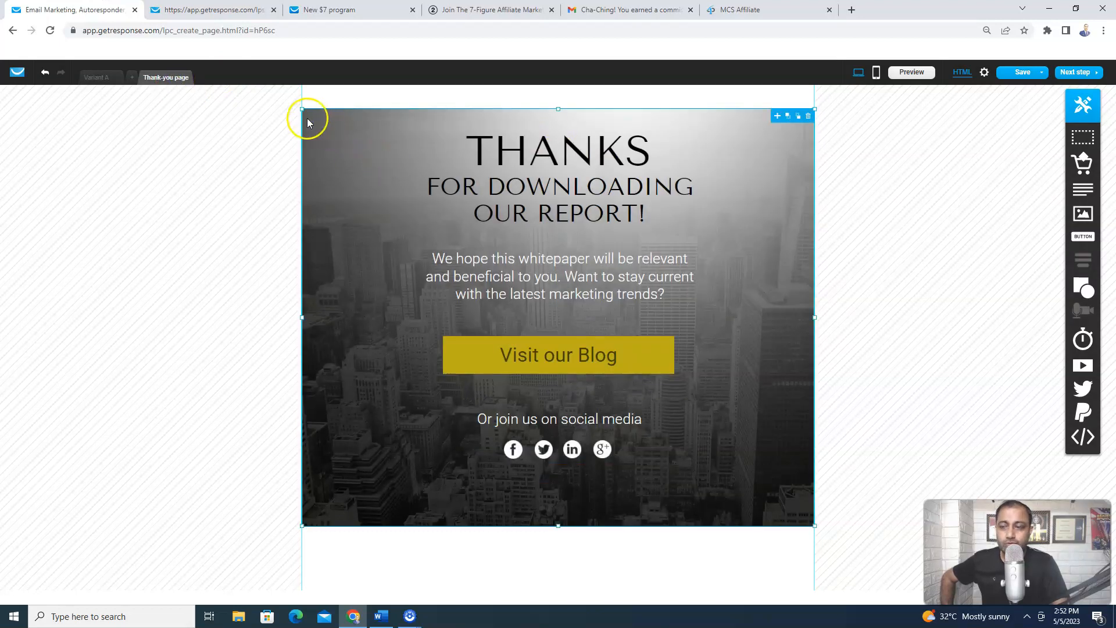
{"action": "left_click", "coordinate": [359, 133]}
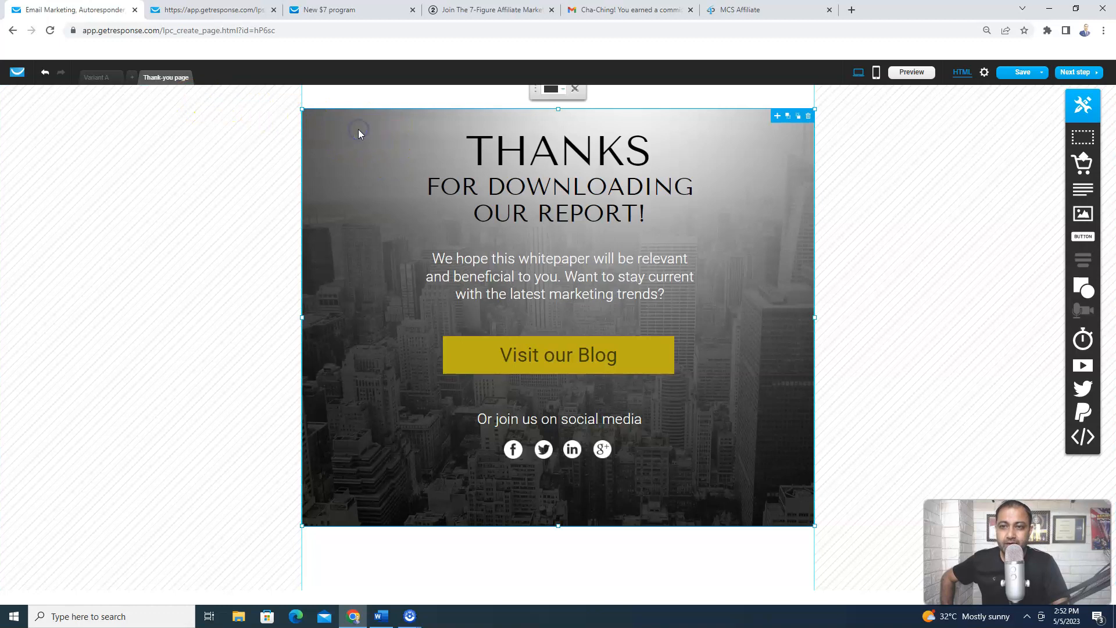
{"action": "left_click", "coordinate": [552, 89]}
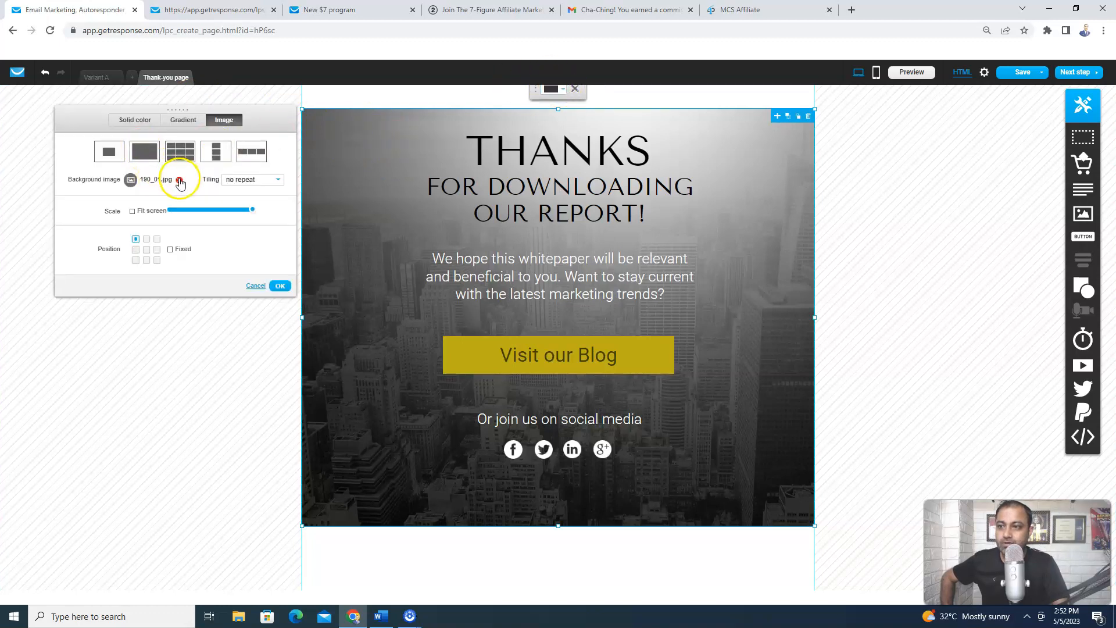
{"action": "left_click", "coordinate": [179, 182]}
{"action": "left_click", "coordinate": [135, 119]}
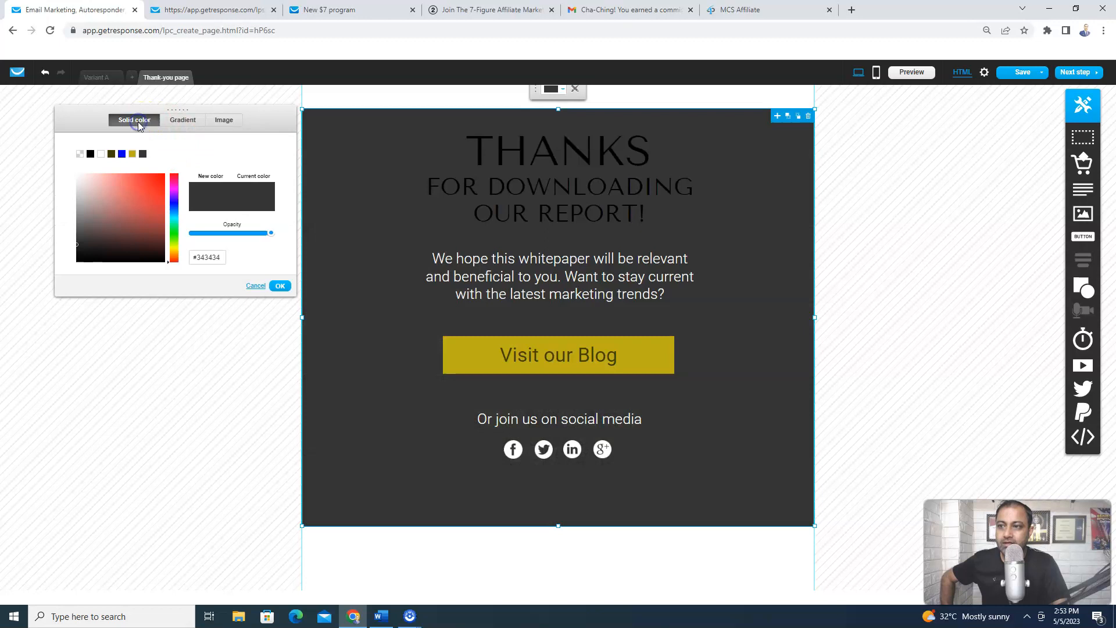
{"action": "left_click", "coordinate": [100, 154]}
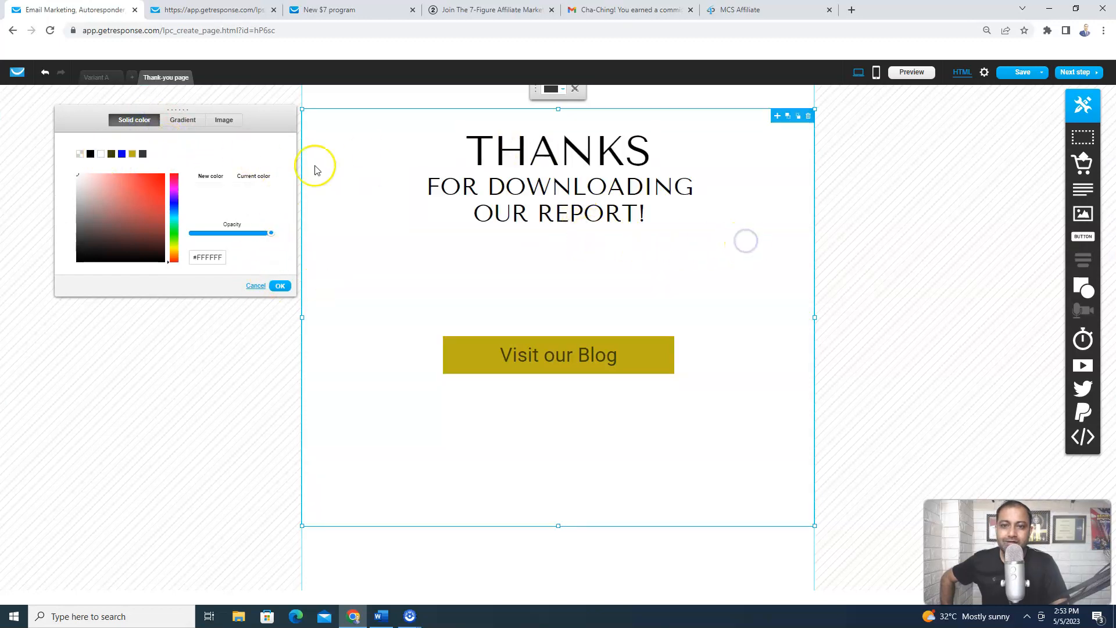
{"action": "left_click", "coordinate": [286, 290]}
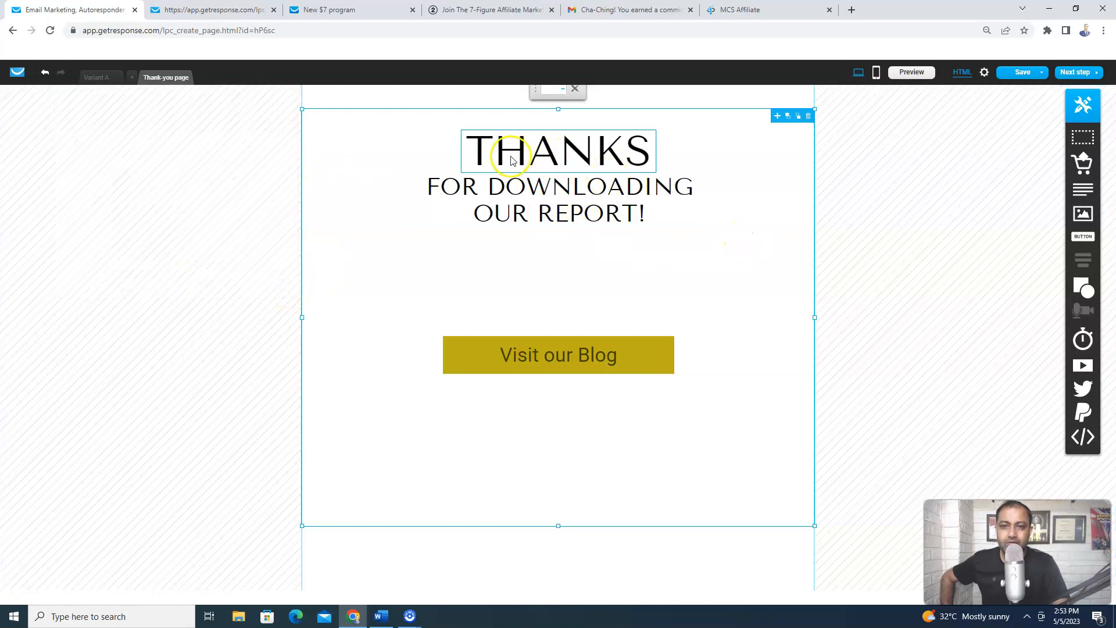
Rewrite the subheading to 'FOR Requesting Your FREE Ebook…' promising it in the inbox within 5 minutes
{"action": "left_click", "coordinate": [646, 157]}
{"action": "left_click", "coordinate": [646, 157]}
{"action": "left_click", "coordinate": [490, 188]}
{"action": "left_click", "coordinate": [490, 189]}
{"action": "left_click", "coordinate": [489, 188]}
{"action": "left_click_drag", "start_coordinate": [638, 212], "coordinate": [492, 193]}
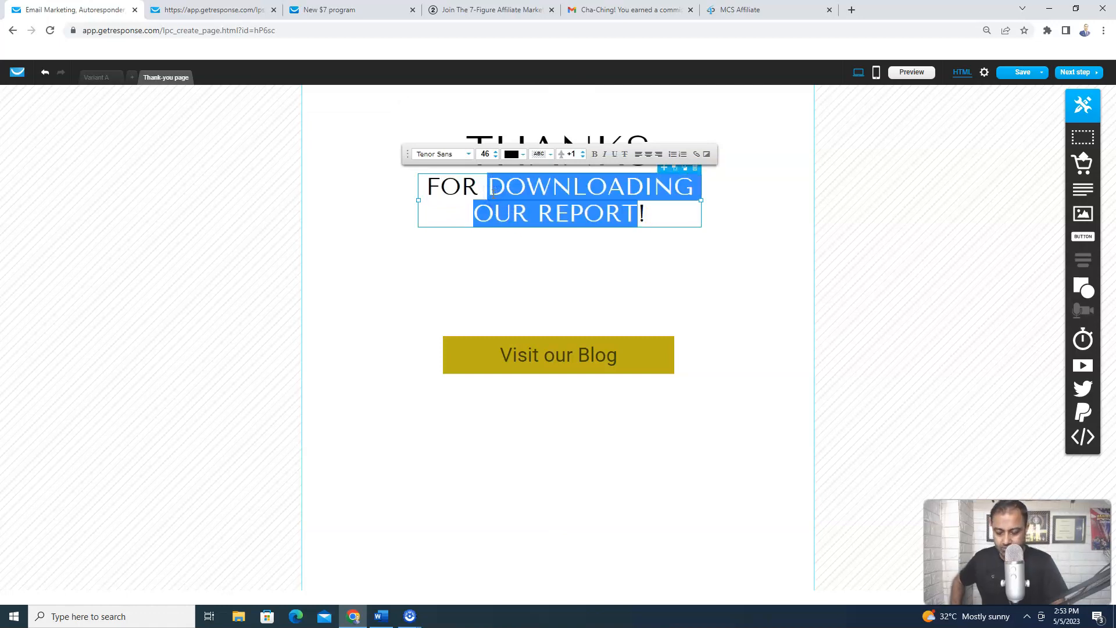
{"action": "key", "text": "BackSpace"}
{"action": "type", "text": "Re"}
{"action": "key", "text": "BackSpace"}
{"action": "type", "text": "equesti"}
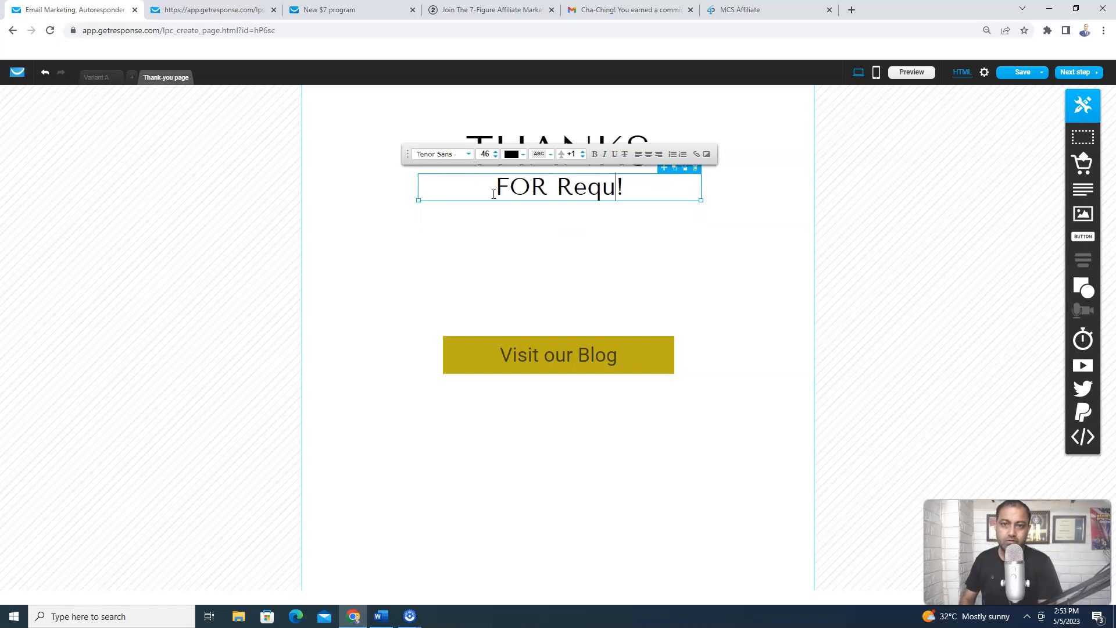
{"action": "type", "text": "ng Your F"}
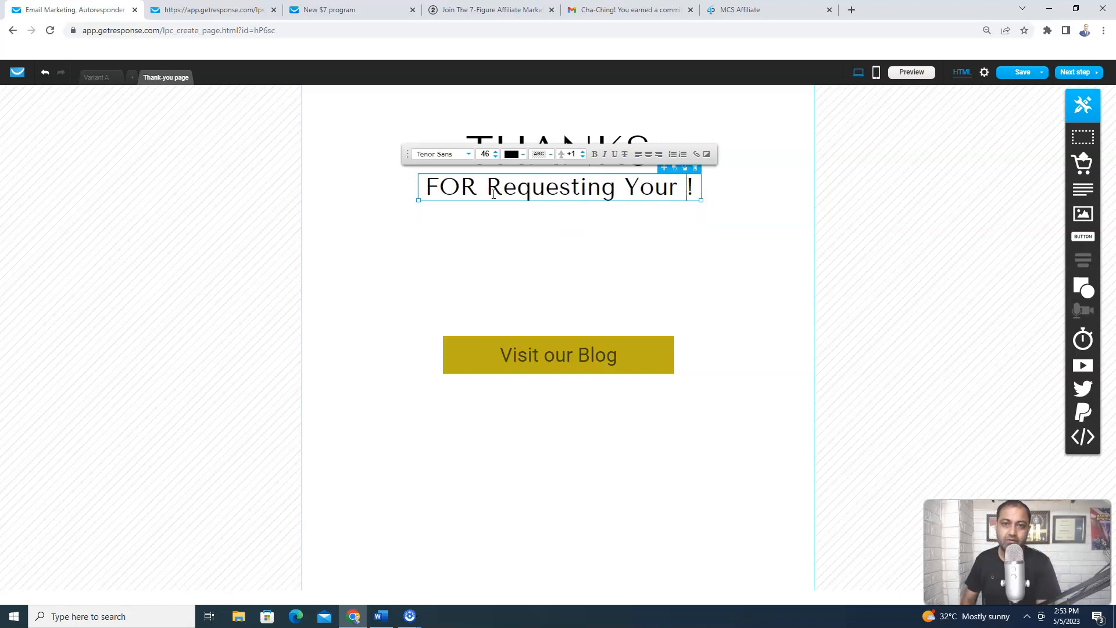
{"action": "type", "text": "REE Ebook"}
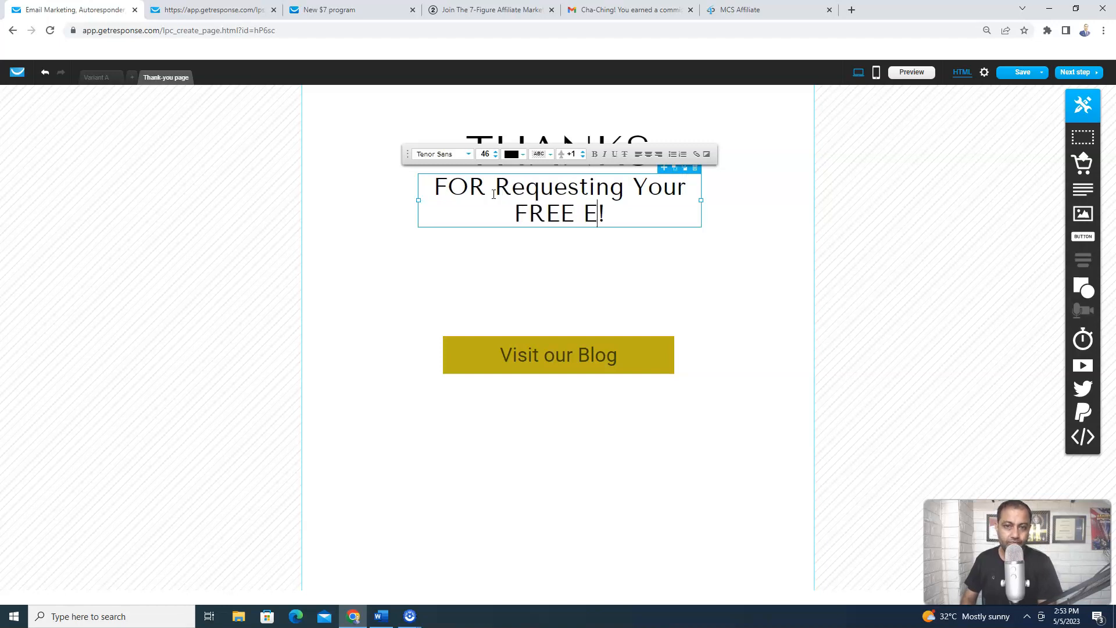
{"action": "key", "text": "BackSpace"}
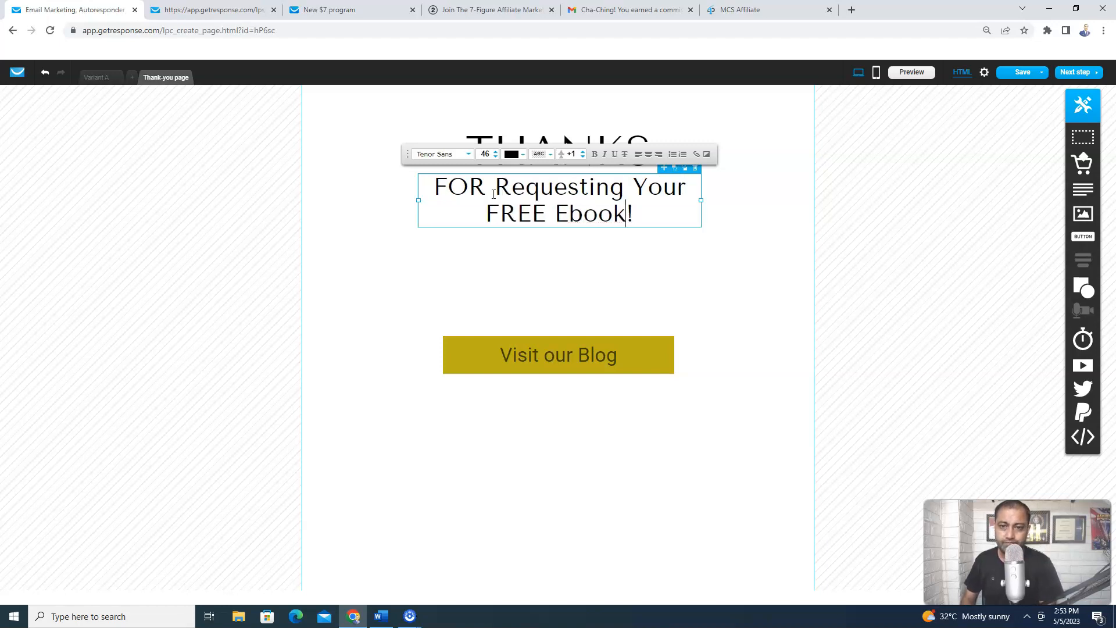
{"action": "type", "text": ", with"}
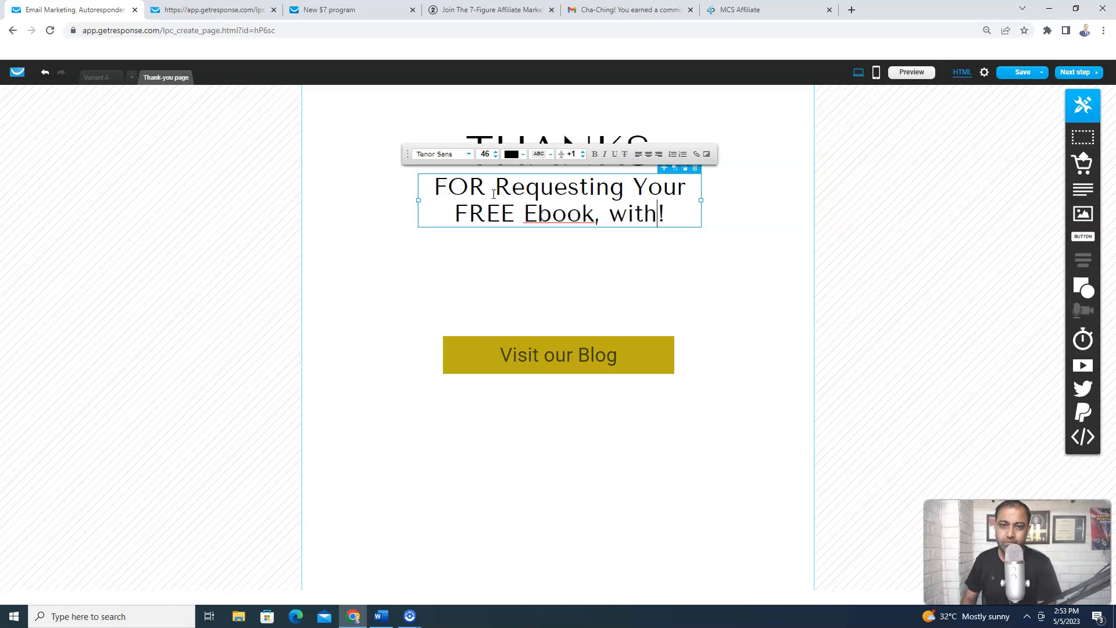
{"action": "type", "text": "in 5 mi"}
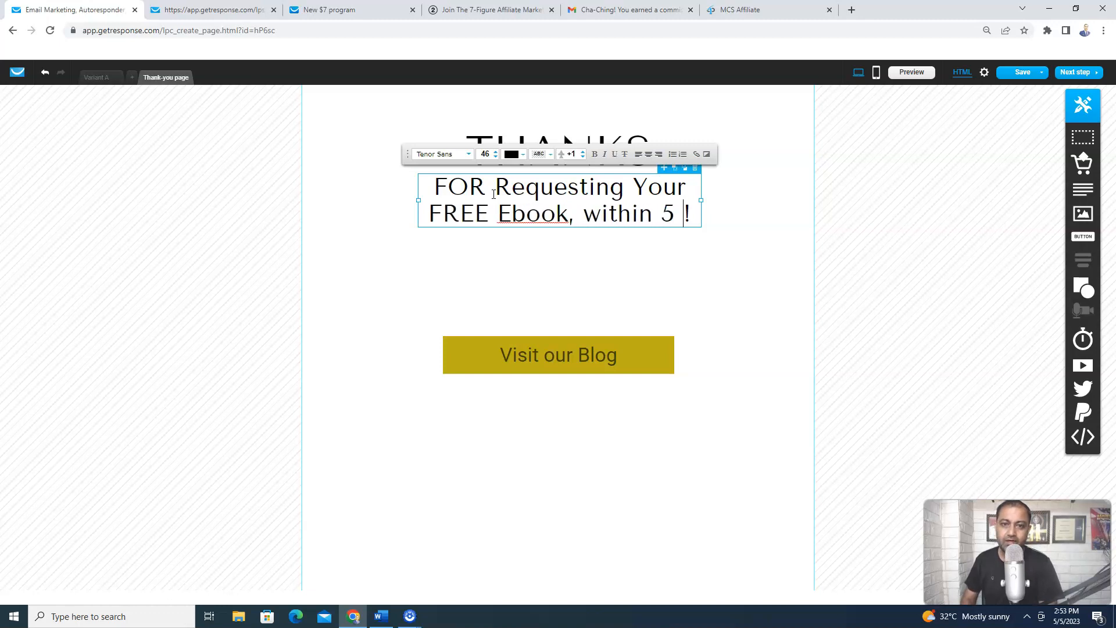
{"action": "type", "text": "nutes of les"}
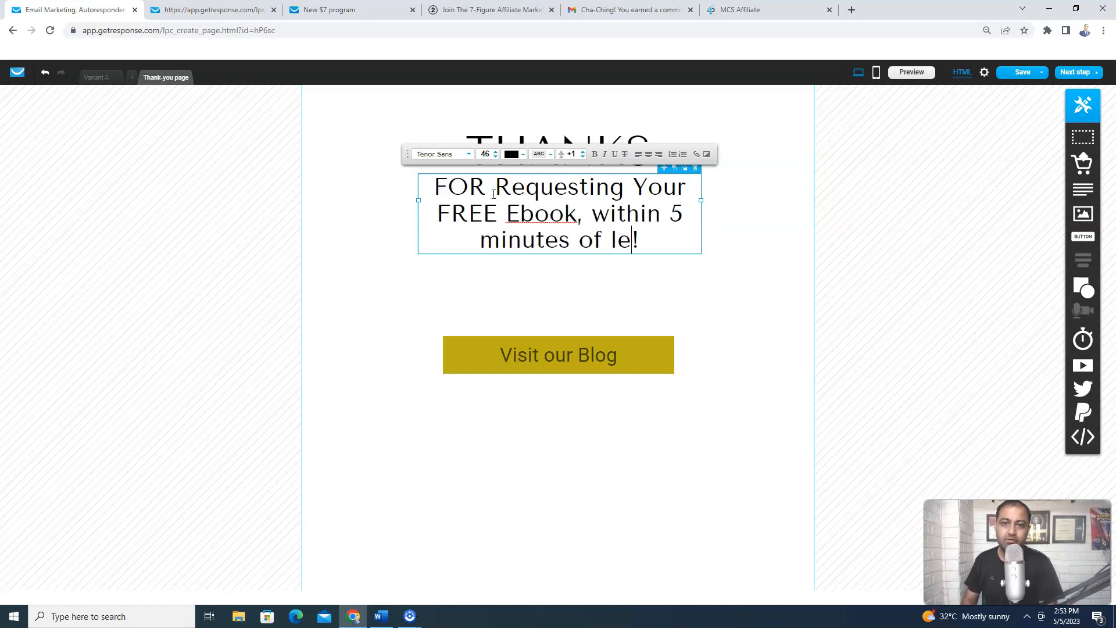
{"action": "type", "text": "s you wil"}
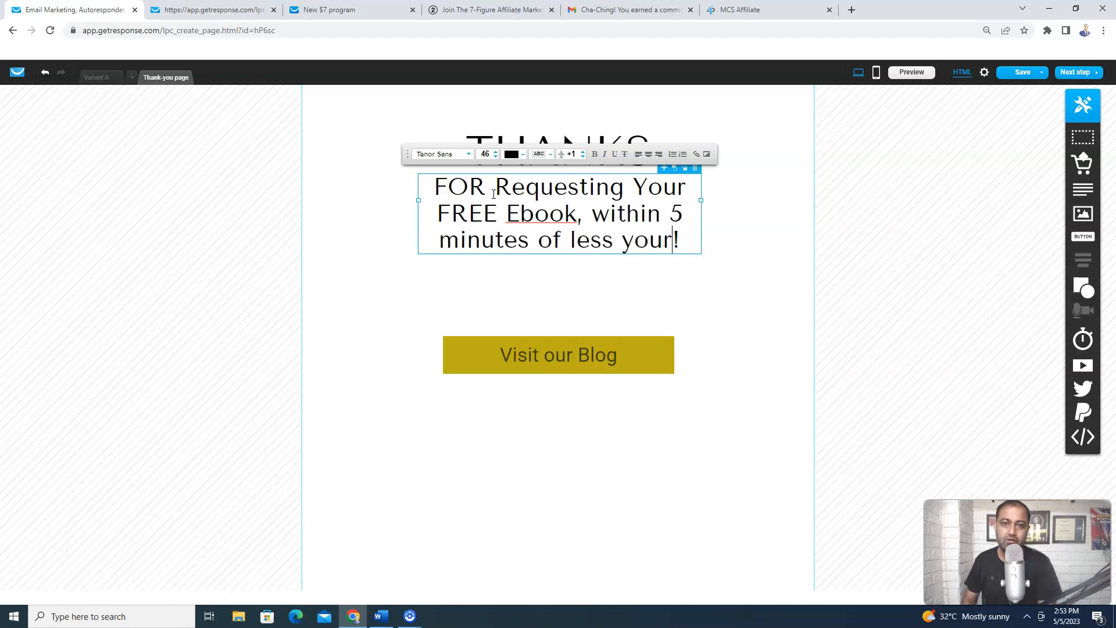
{"action": "type", "text": "l be getting y"}
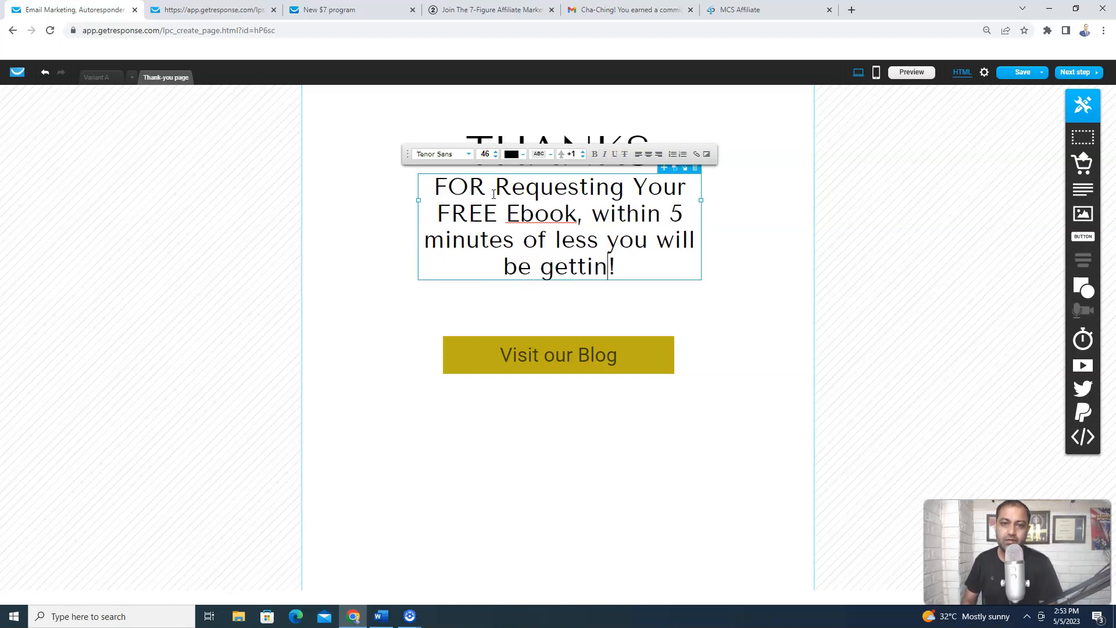
{"action": "type", "text": "or"}
{"action": "key", "text": "BackSpace"}
{"action": "key", "text": "BackSpace"}
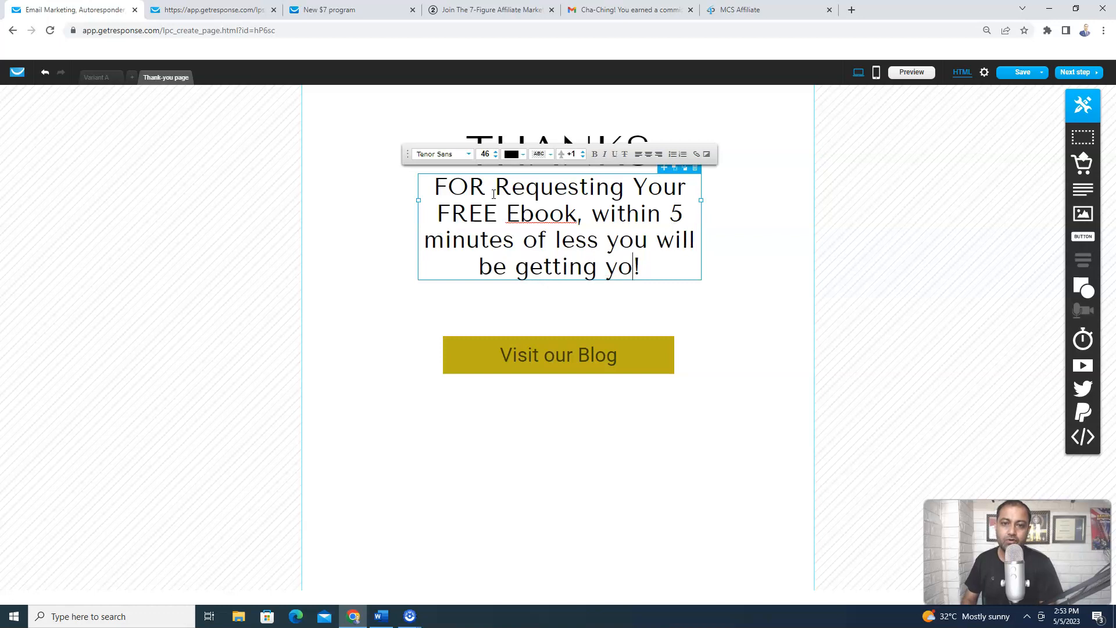
{"action": "type", "text": "ur FREE ebook Inside your Inbox"}
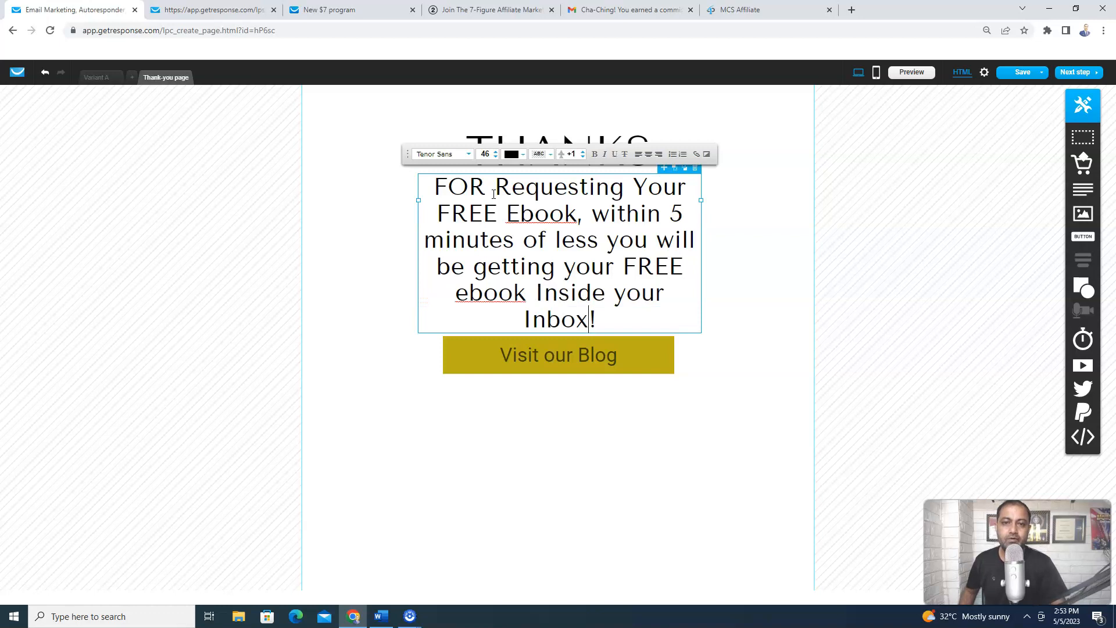
Shrink the subheading font to about size 36 so it fits on four lines
{"action": "left_click", "coordinate": [495, 156]}
{"action": "left_click", "coordinate": [495, 157]}
{"action": "left_click", "coordinate": [495, 157]}
{"action": "left_click", "coordinate": [495, 156]}
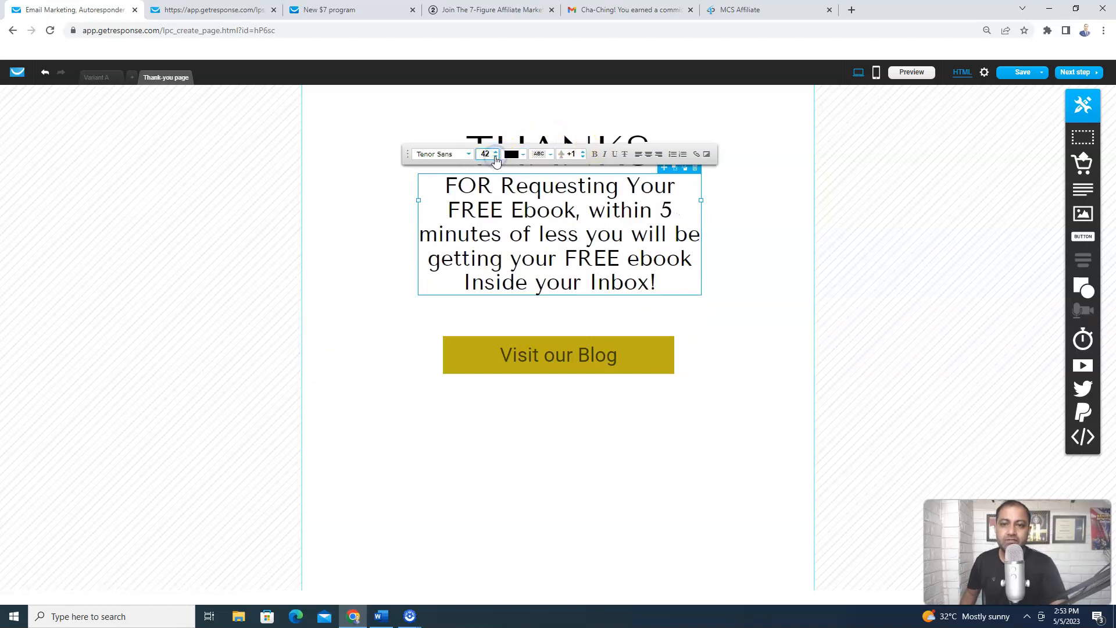
{"action": "left_click", "coordinate": [495, 156]}
{"action": "left_click", "coordinate": [495, 157]}
{"action": "left_click", "coordinate": [495, 157]}
{"action": "left_click", "coordinate": [495, 157]}
{"action": "left_click", "coordinate": [495, 157]}
{"action": "left_click", "coordinate": [496, 157]}
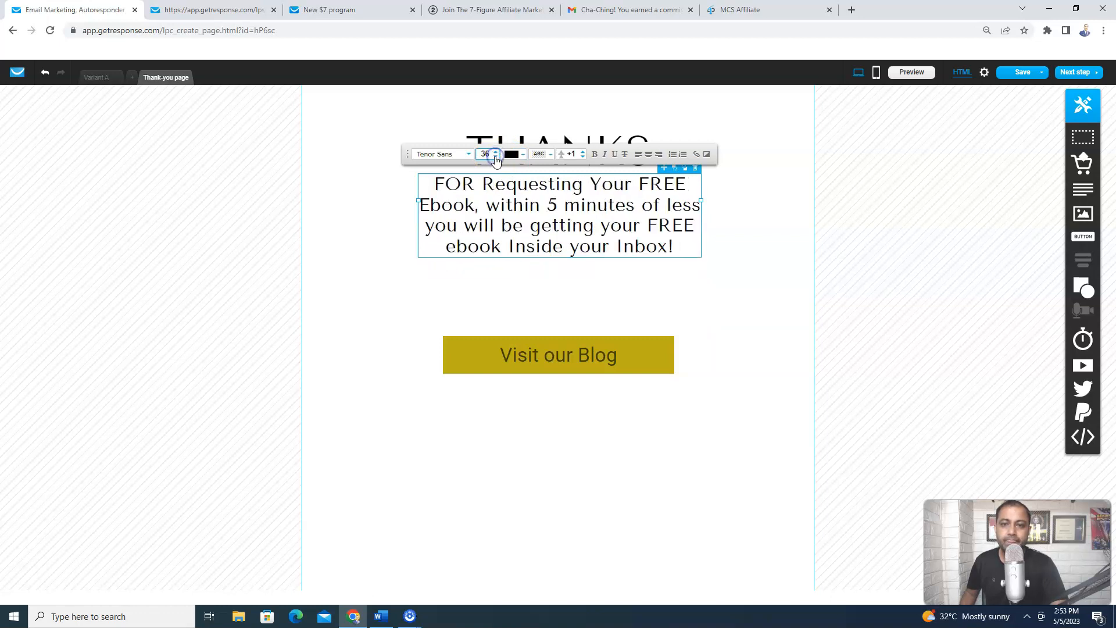
{"action": "left_click", "coordinate": [752, 320]}
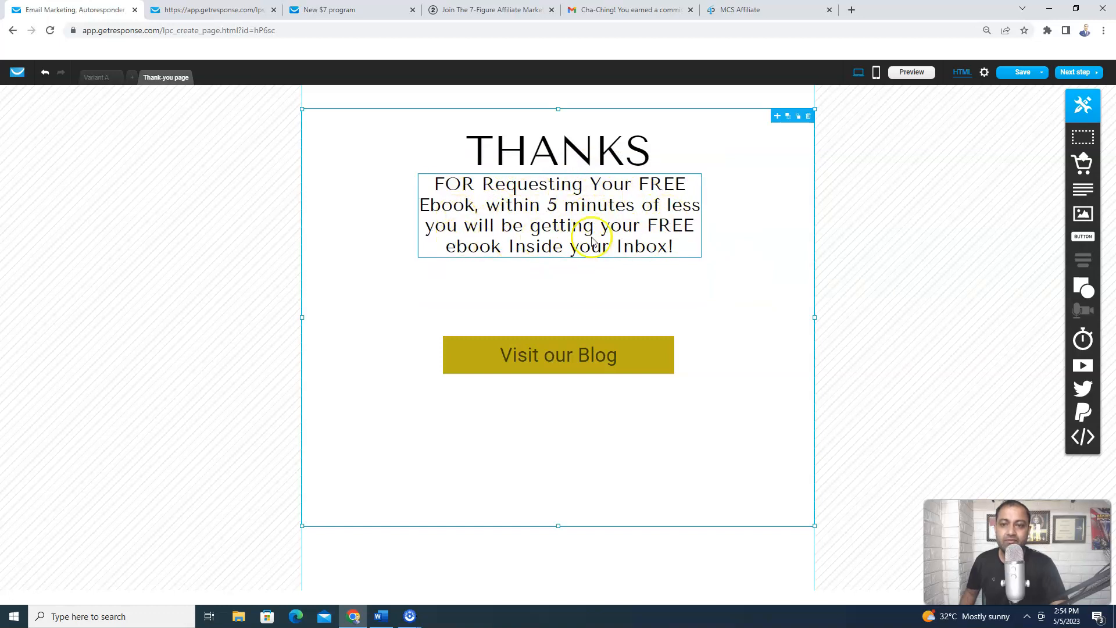
Move the thank-you message and the Visit our Blog button lower beneath the THANKS heading
{"action": "left_click", "coordinate": [680, 249]}
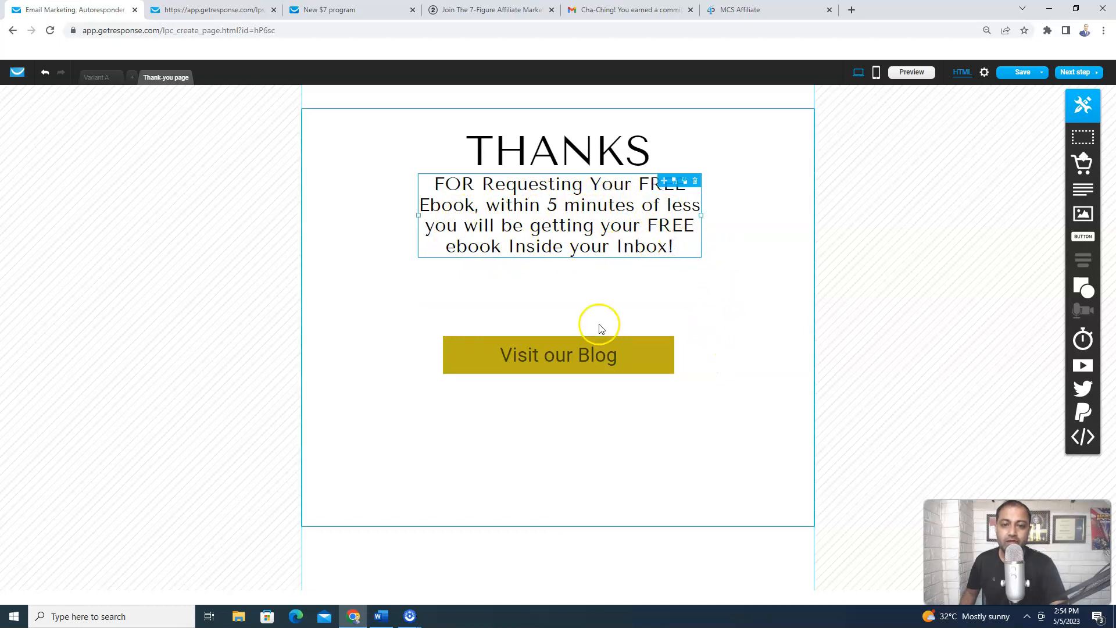
{"action": "left_click", "coordinate": [562, 282]}
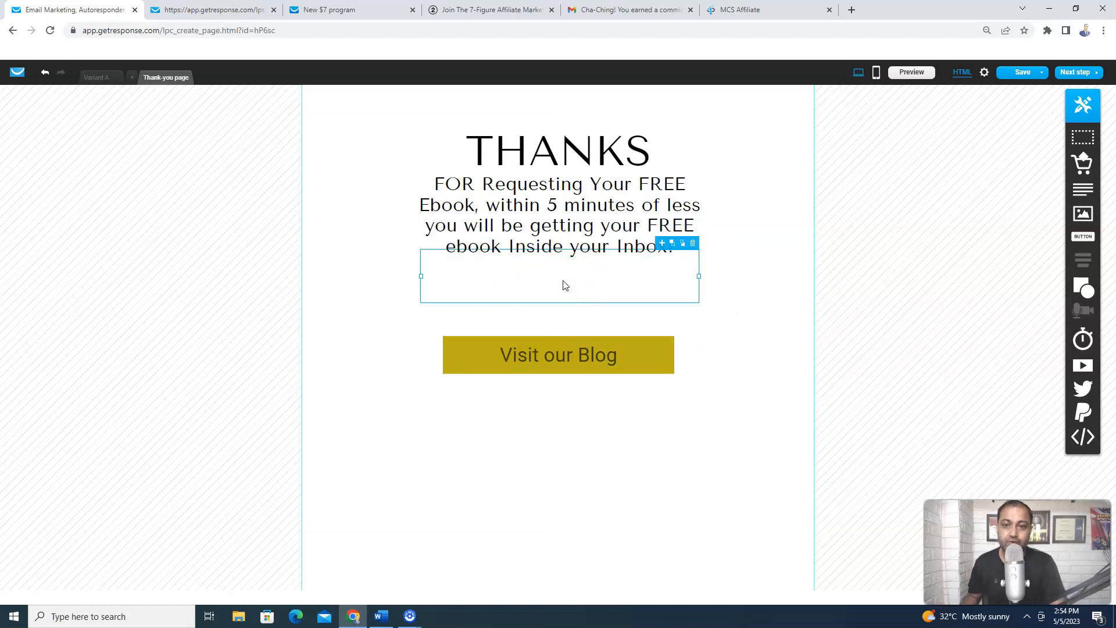
{"action": "left_click", "coordinate": [559, 357]}
{"action": "left_click_drag", "start_coordinate": [561, 359], "coordinate": [560, 381]}
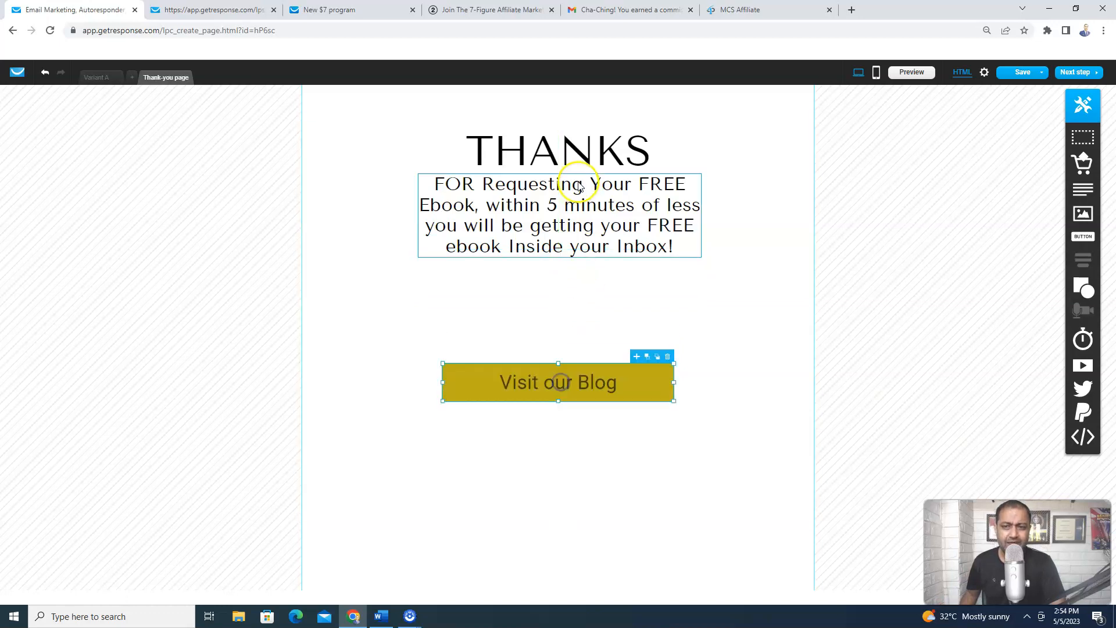
{"action": "left_click_drag", "start_coordinate": [575, 201], "coordinate": [578, 232]}
{"action": "left_click", "coordinate": [745, 265]}
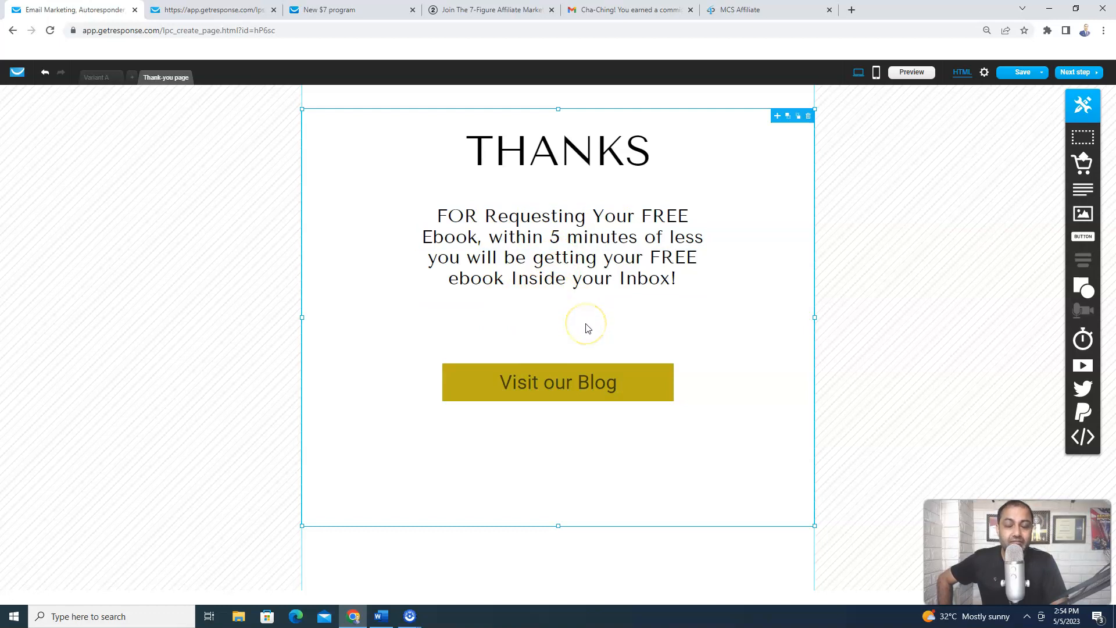
{"action": "left_click_drag", "start_coordinate": [568, 261], "coordinate": [568, 253]}
{"action": "left_click", "coordinate": [570, 320]}
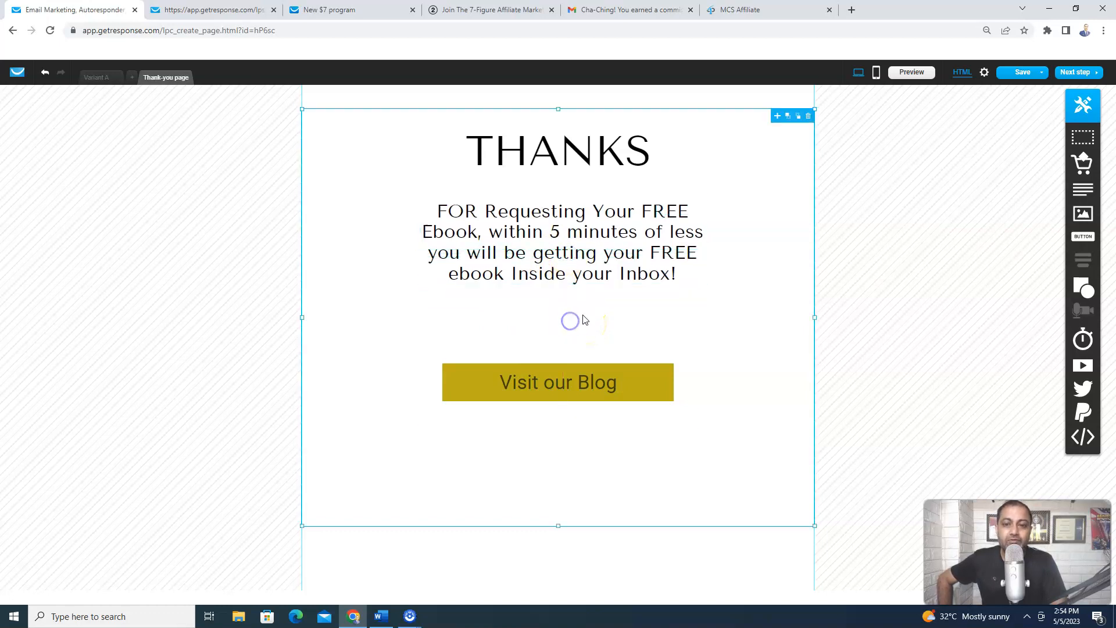
{"action": "left_click", "coordinate": [564, 381]}
Change the thank-you button label from 'Visit our Blog' to 'Get Instant Access Now!'
{"action": "double_click", "coordinate": [559, 383]}
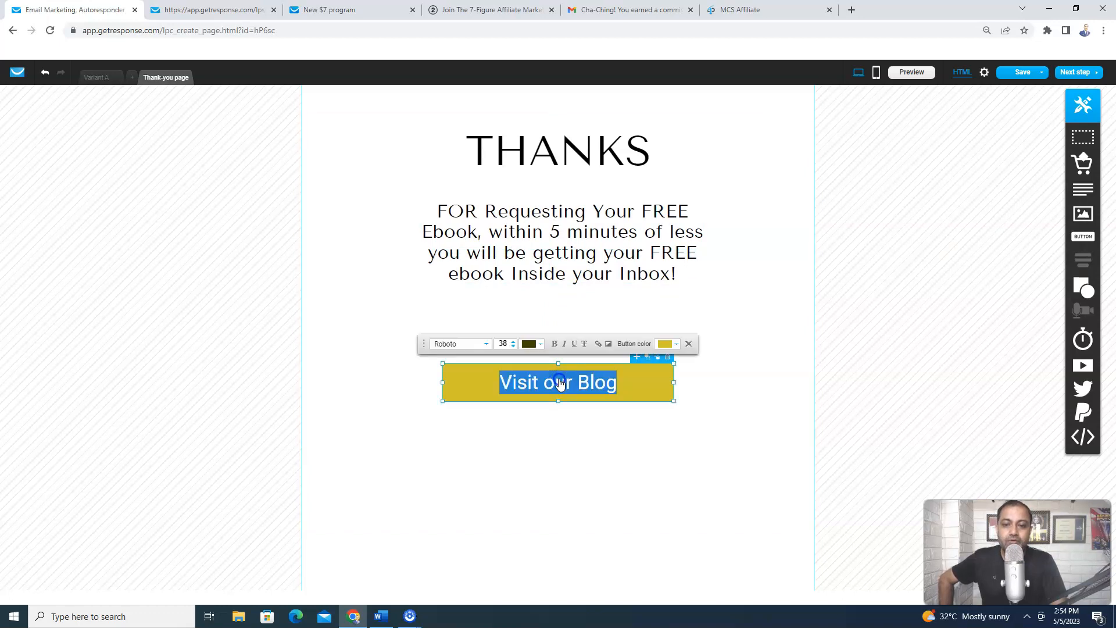
{"action": "type", "text": "O"}
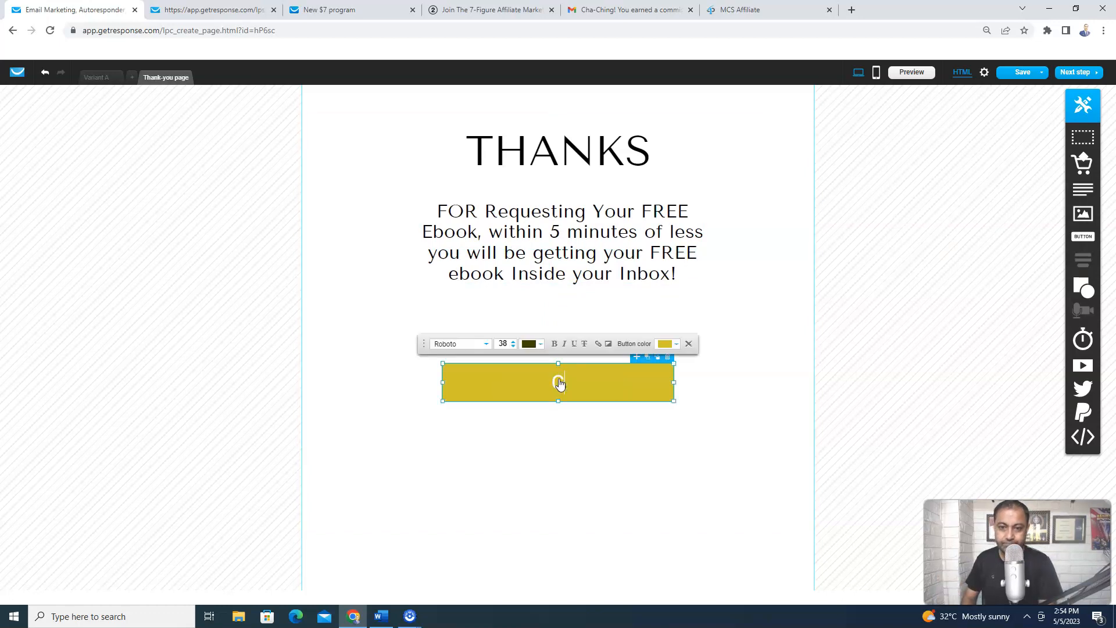
{"action": "type", "text": "et Instan"}
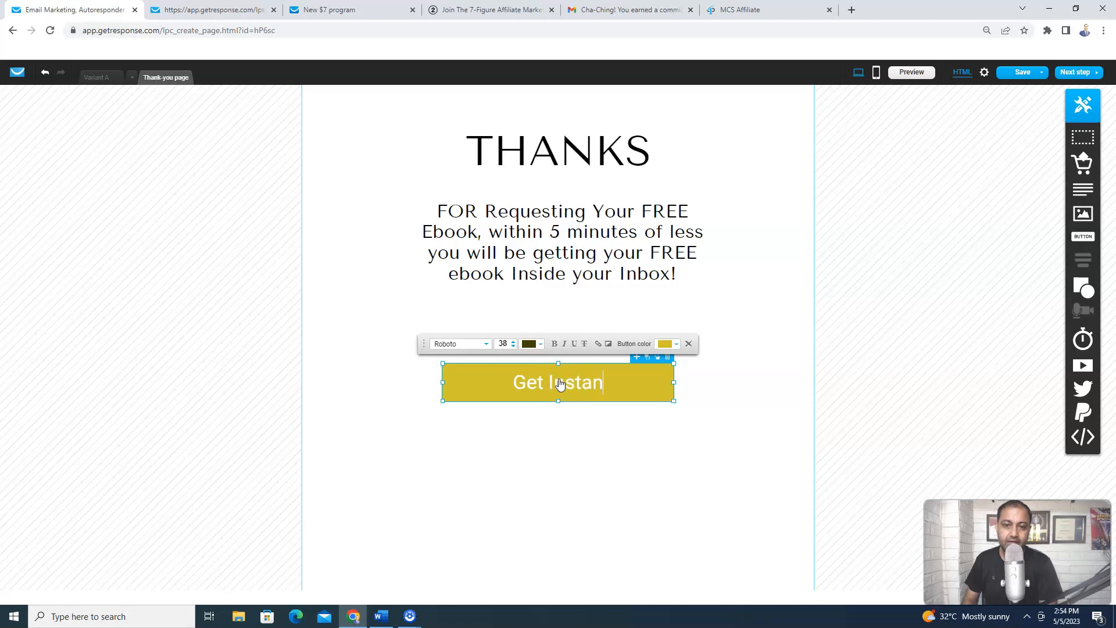
{"action": "type", "text": "t Access N"}
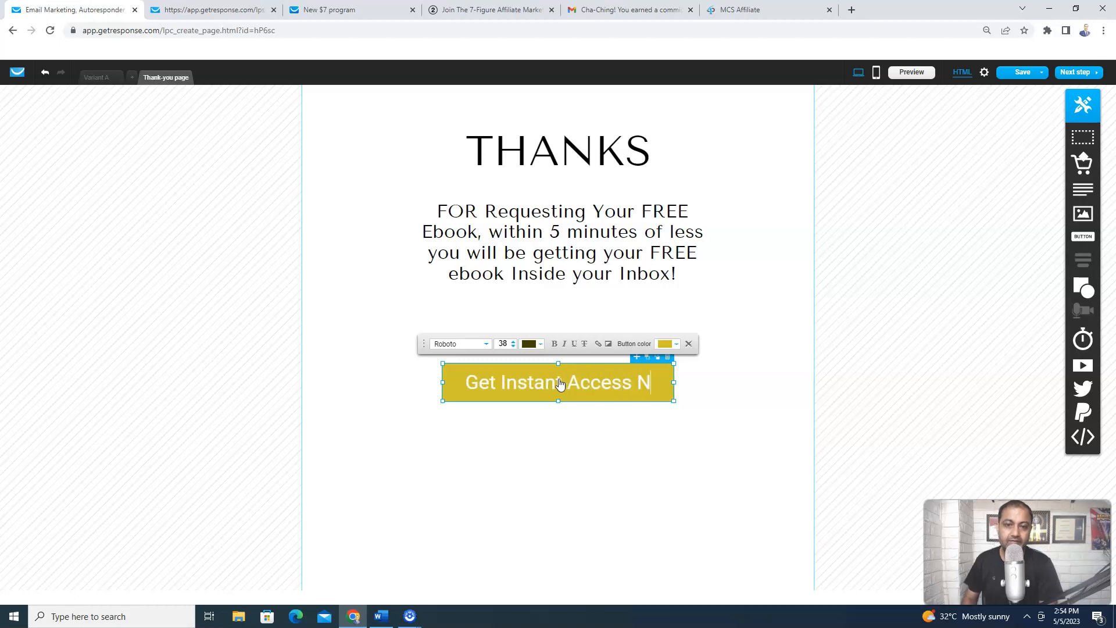
{"action": "type", "text": "ow!"}
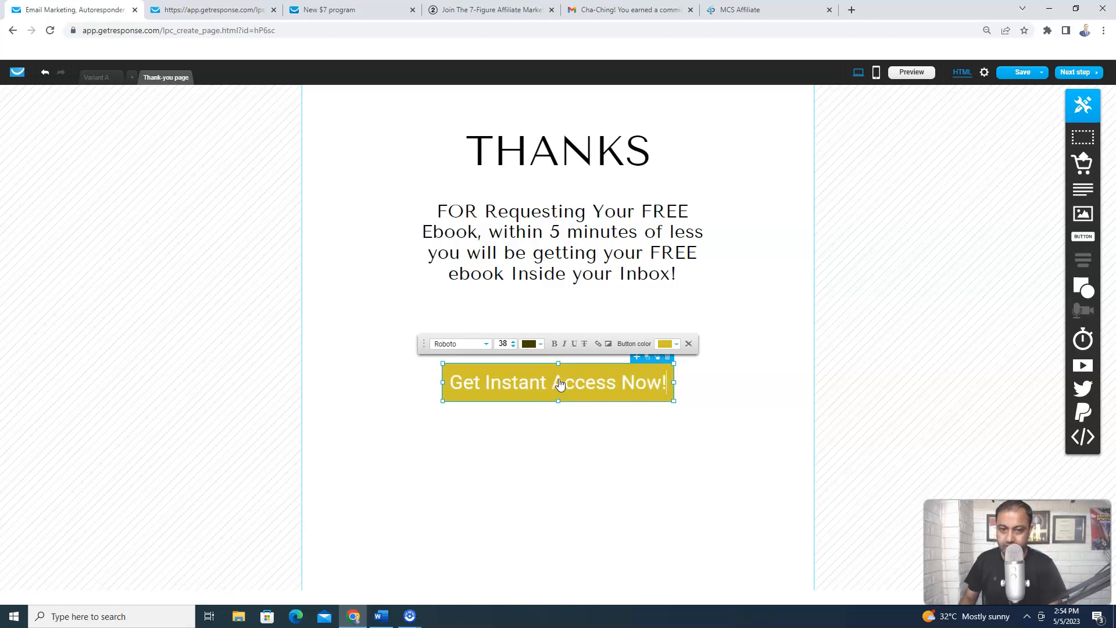
{"action": "left_click", "coordinate": [541, 483]}
{"action": "left_click", "coordinate": [455, 374]}
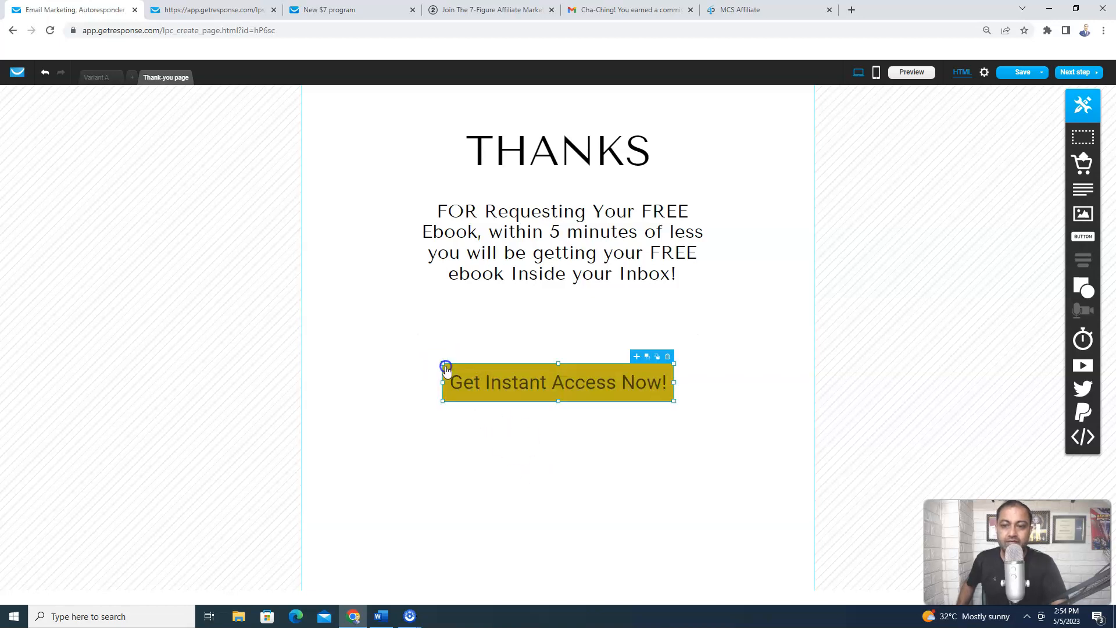
Make the Get Instant Access Now! button's label text white
{"action": "left_click", "coordinate": [448, 371]}
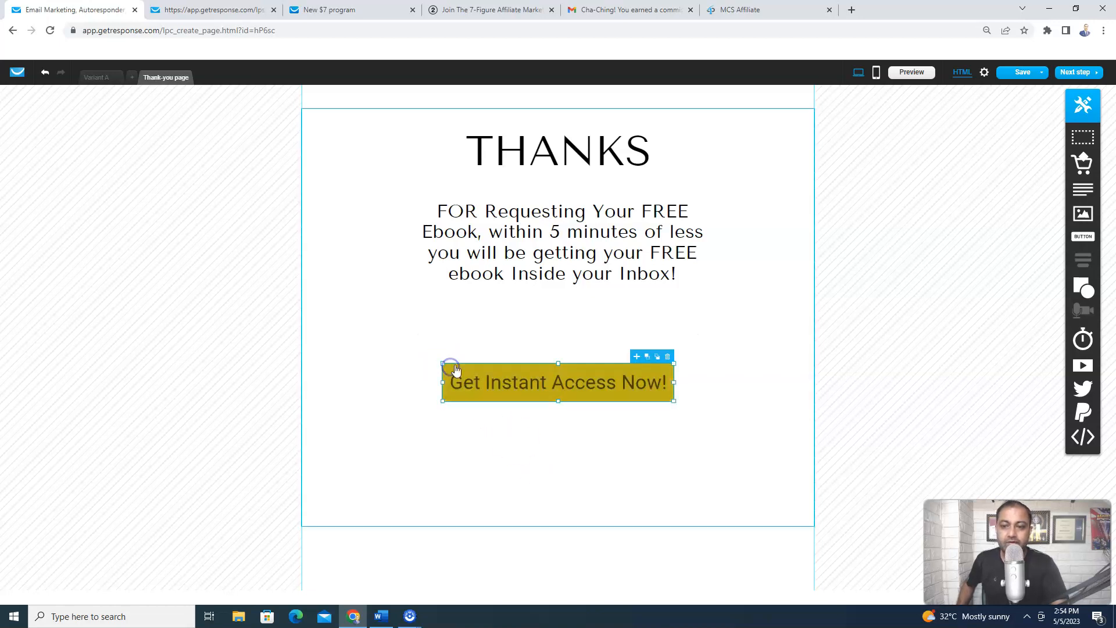
{"action": "left_click", "coordinate": [608, 368]}
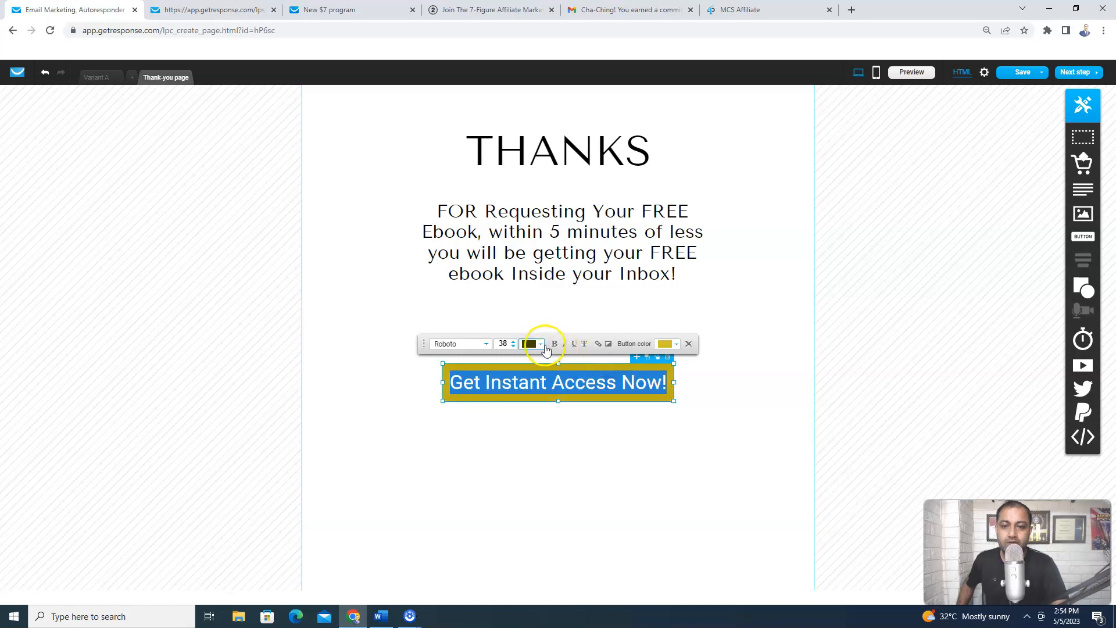
{"action": "left_click", "coordinate": [540, 343]}
{"action": "left_click", "coordinate": [514, 220]}
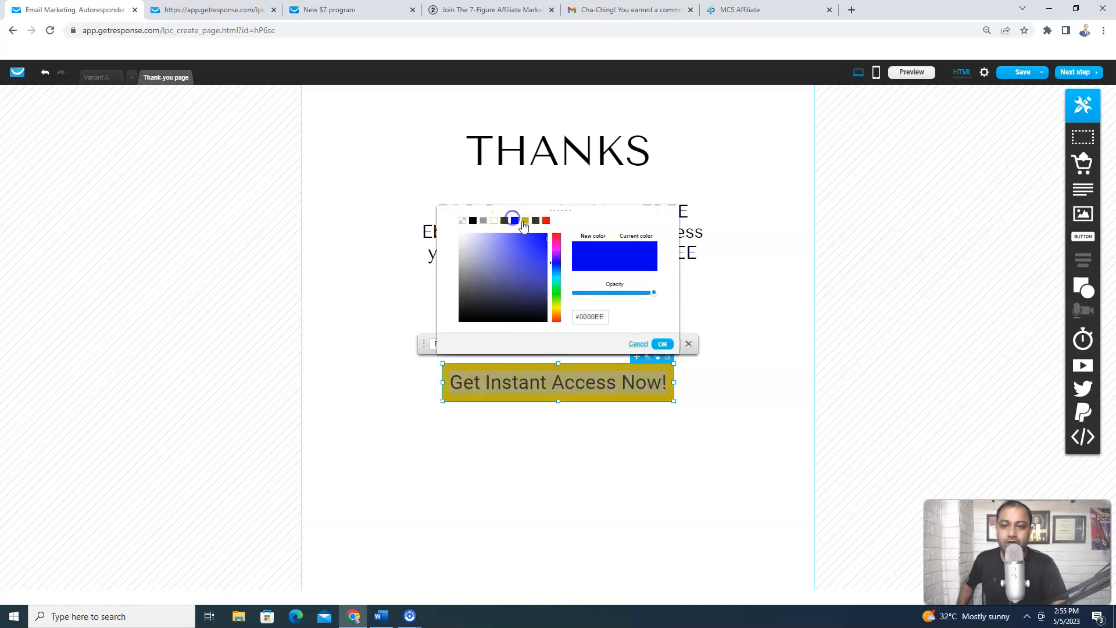
{"action": "left_click", "coordinate": [663, 344]}
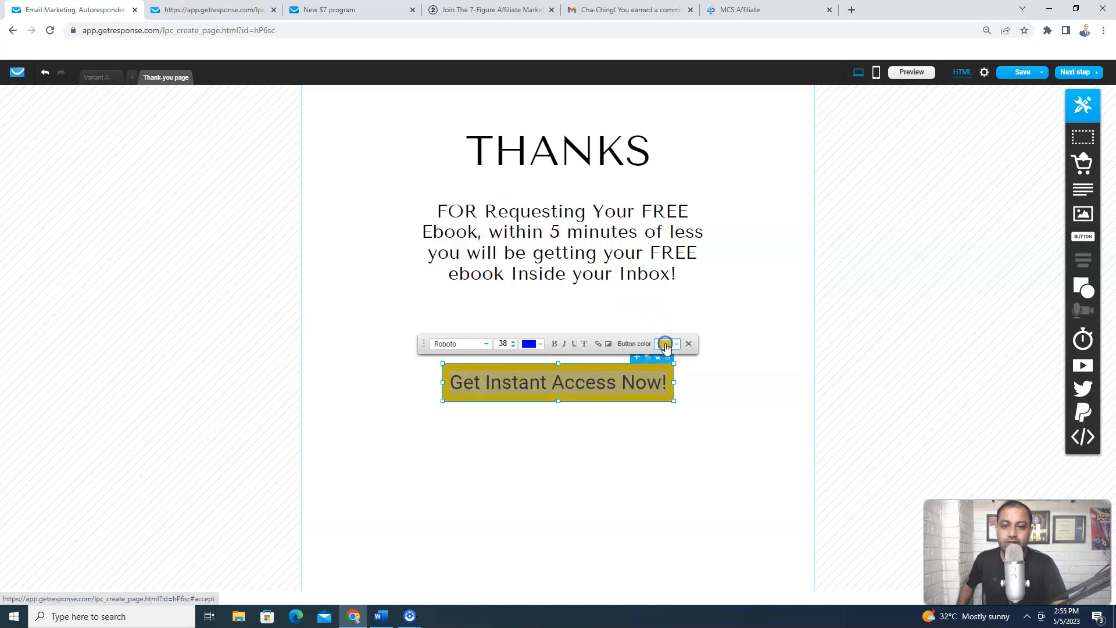
{"action": "left_click", "coordinate": [701, 414]}
{"action": "left_click", "coordinate": [643, 385]}
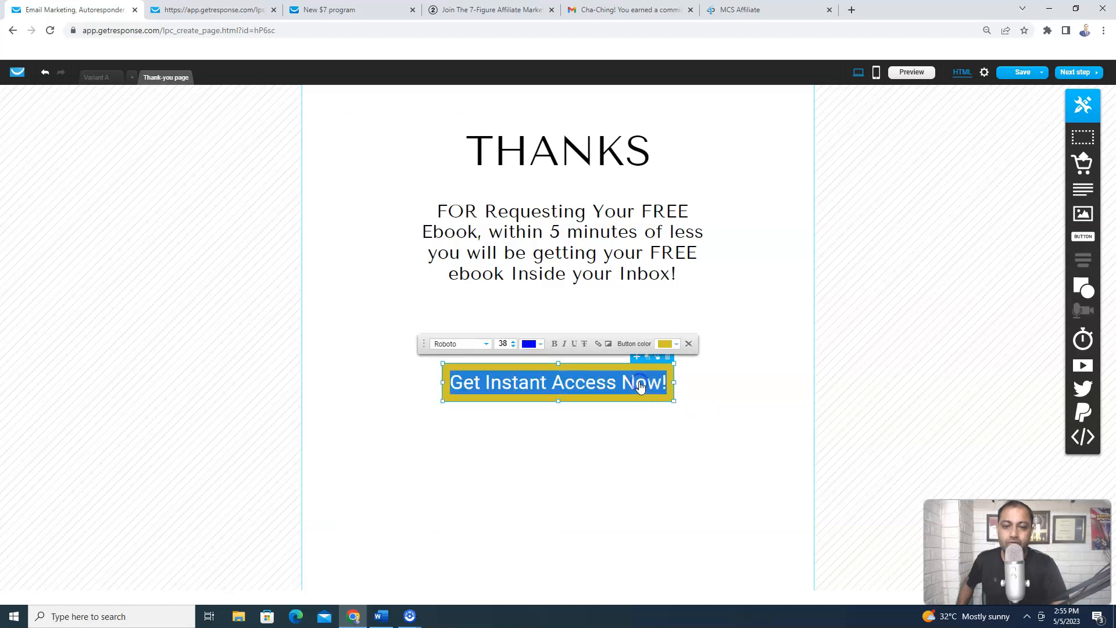
{"action": "left_click", "coordinate": [538, 345]}
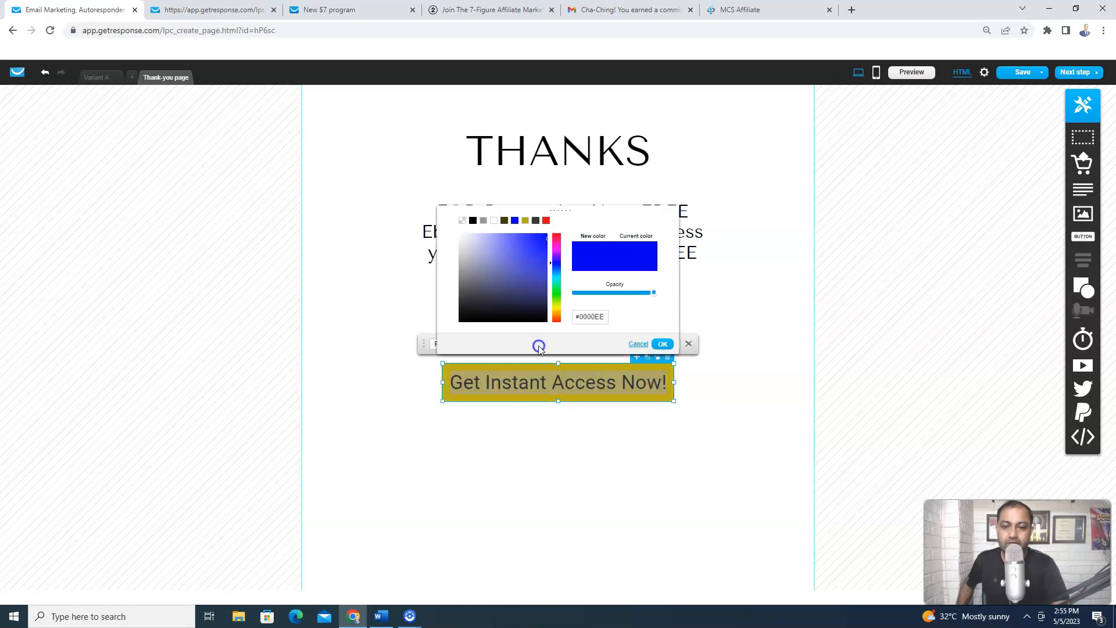
{"action": "left_click", "coordinate": [494, 222]}
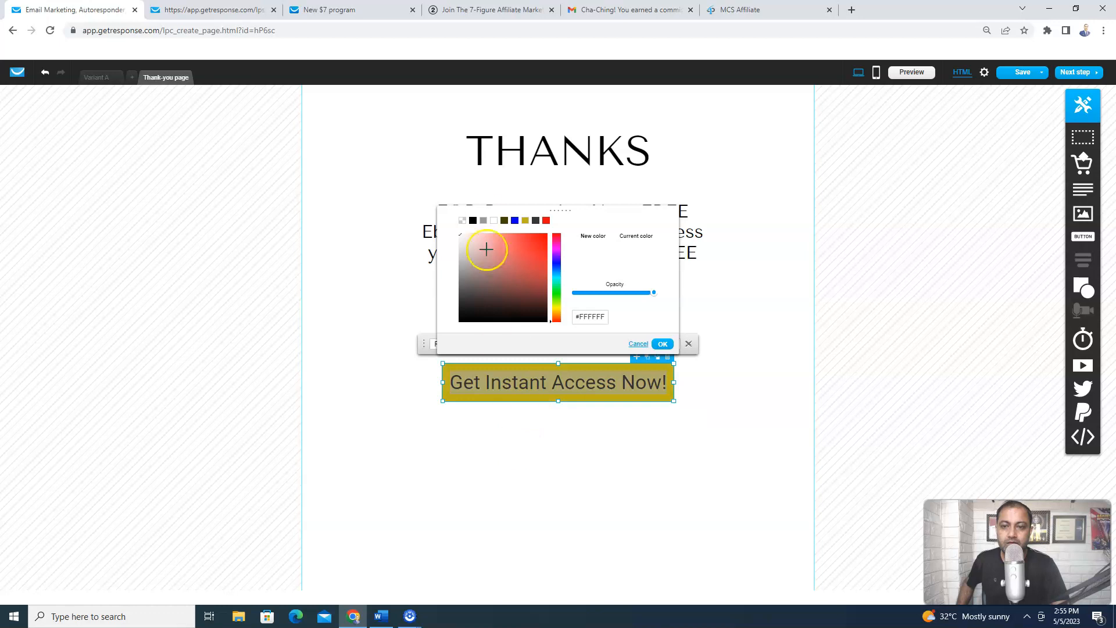
{"action": "left_click", "coordinate": [663, 344]}
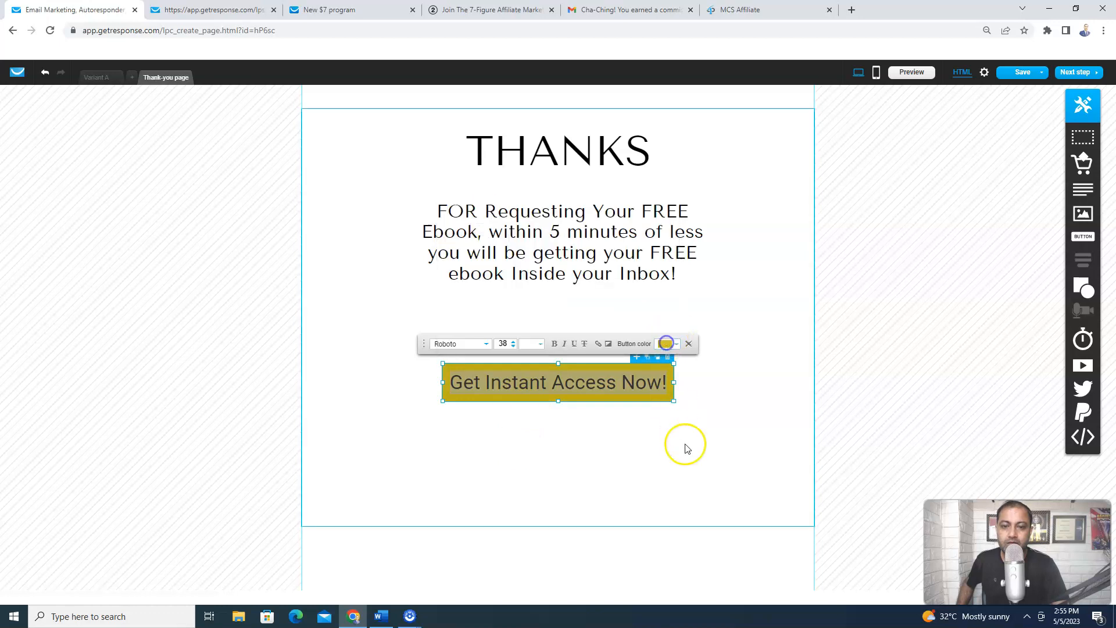
{"action": "left_click", "coordinate": [686, 445]}
Set the button background to the blue swatch instead of yellow
{"action": "left_click", "coordinate": [668, 369]}
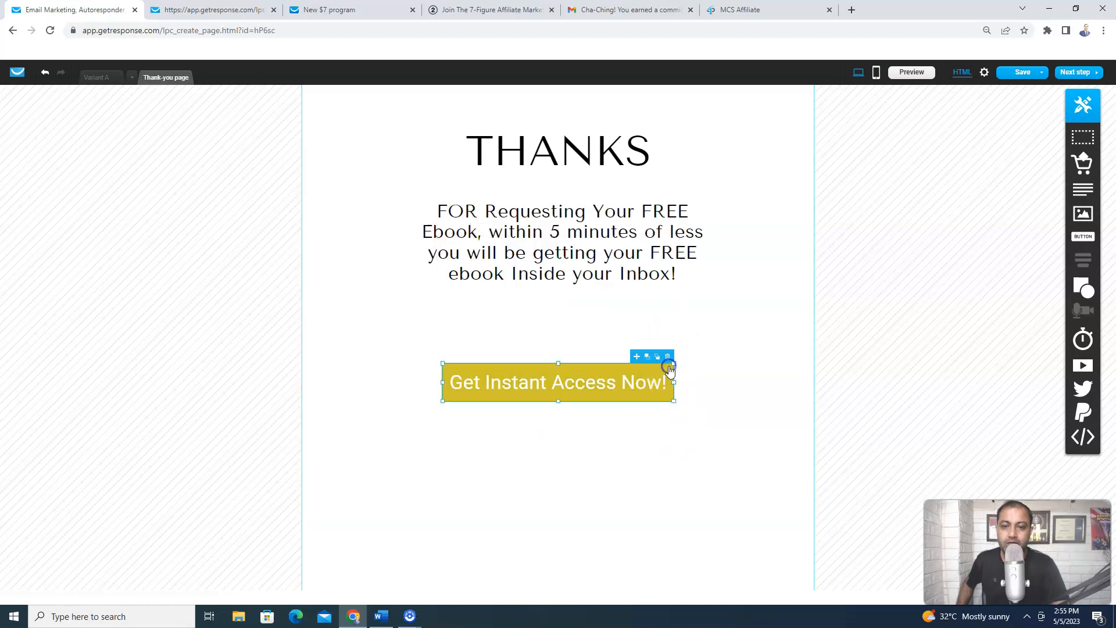
{"action": "double_click", "coordinate": [668, 370]}
{"action": "left_click", "coordinate": [677, 343]}
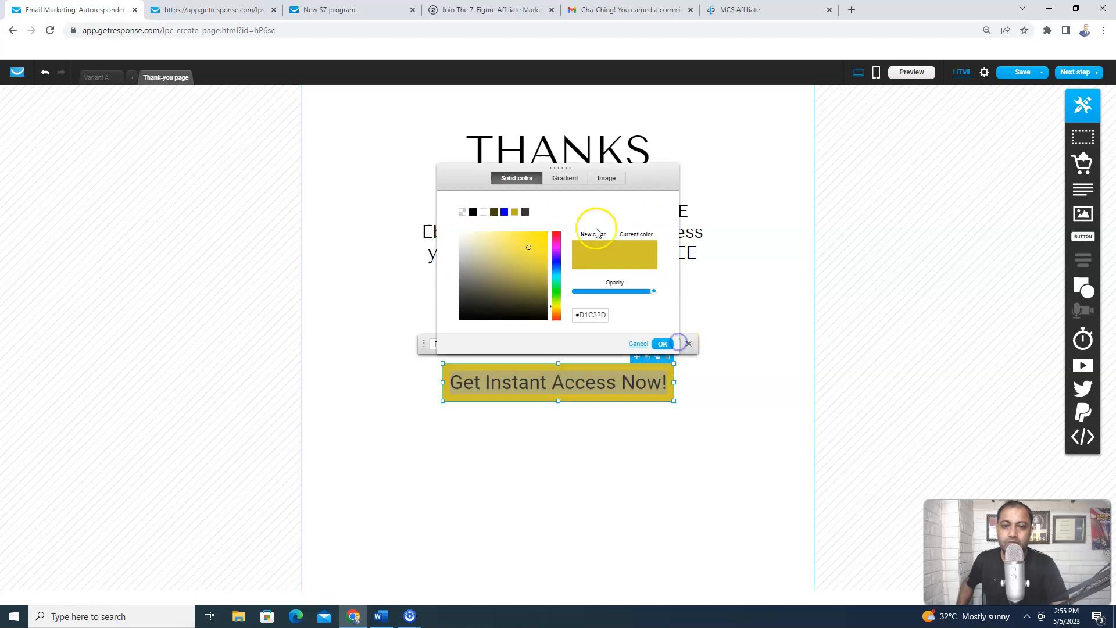
{"action": "left_click", "coordinate": [505, 212]}
{"action": "left_click", "coordinate": [662, 344]}
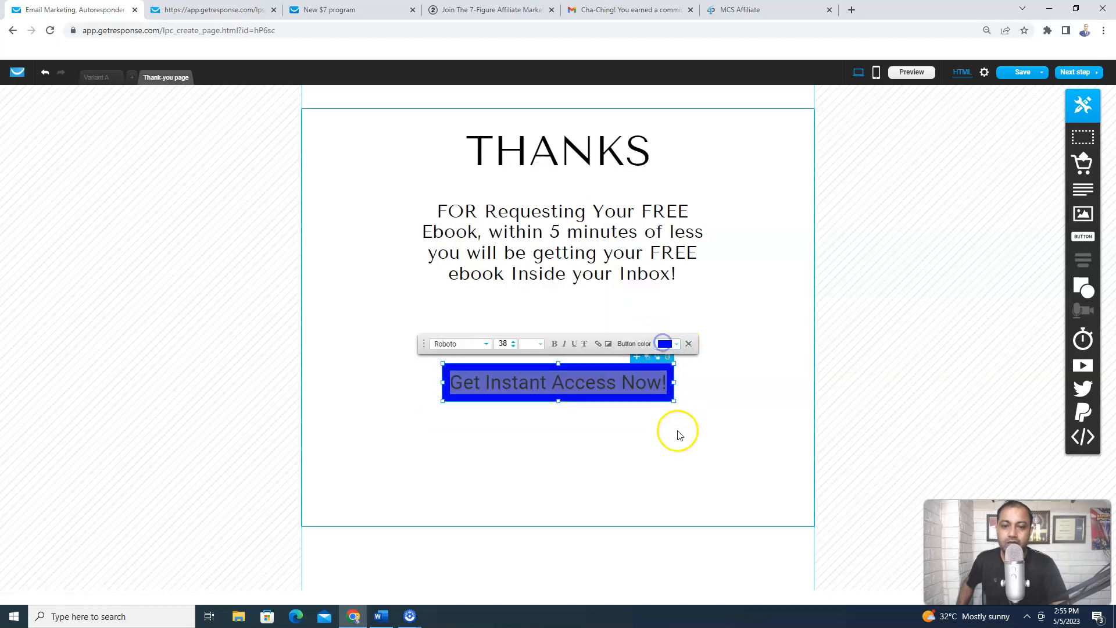
{"action": "left_click", "coordinate": [680, 438]}
Open the 'Get Instant Access Now!' button's link settings with the type set to Web address
{"action": "left_click", "coordinate": [606, 264]}
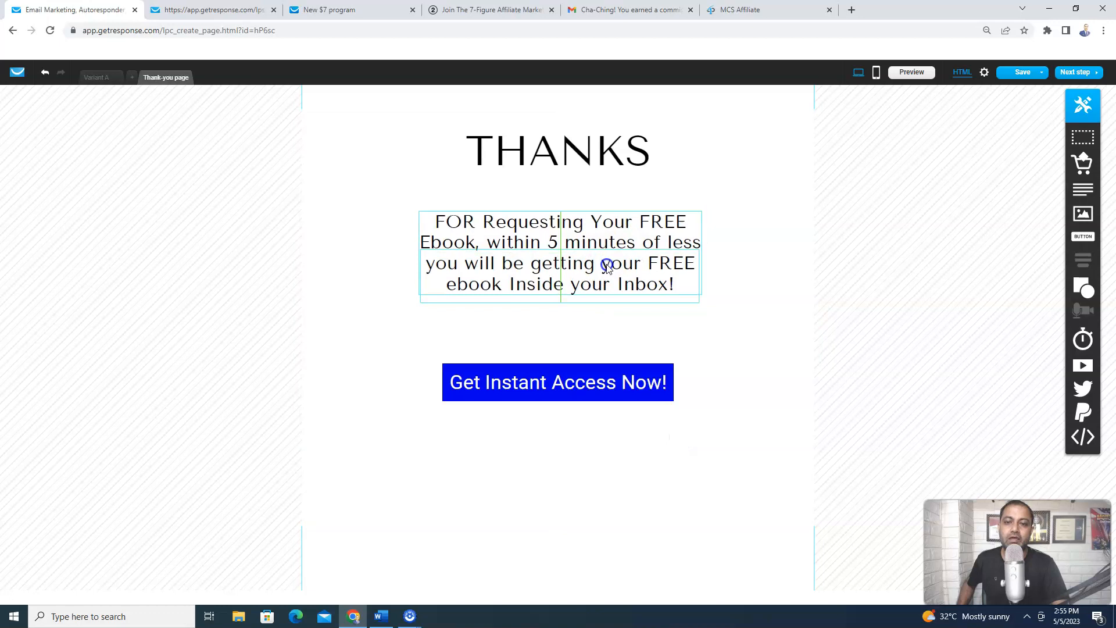
{"action": "left_click", "coordinate": [710, 342]}
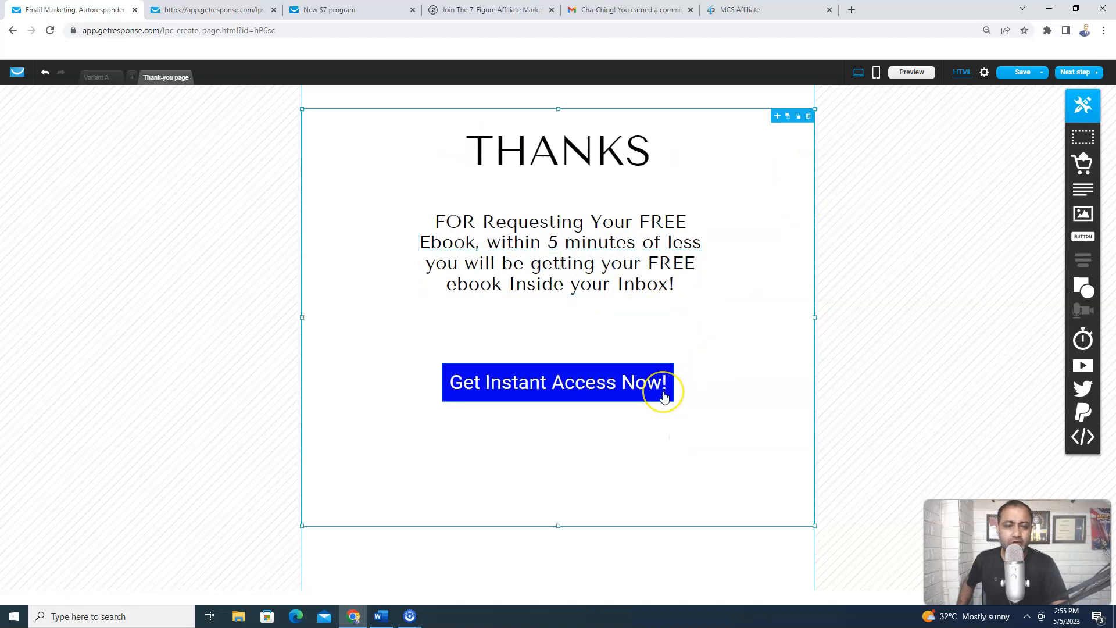
{"action": "left_click", "coordinate": [636, 382]}
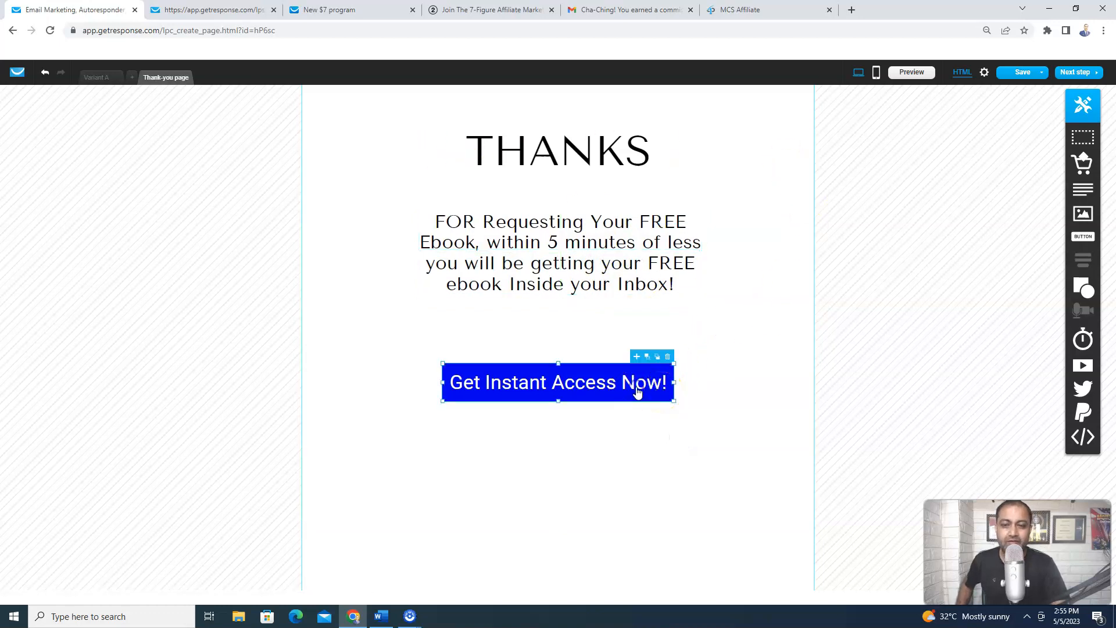
{"action": "double_click", "coordinate": [579, 381]}
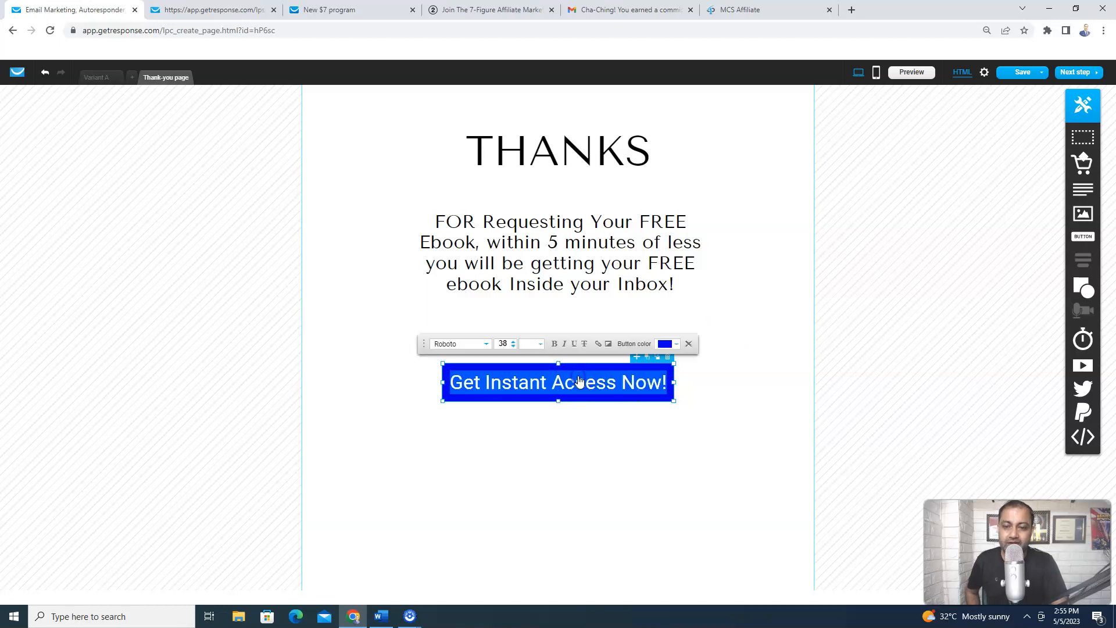
{"action": "left_click", "coordinate": [599, 346]}
{"action": "left_click", "coordinate": [580, 300]}
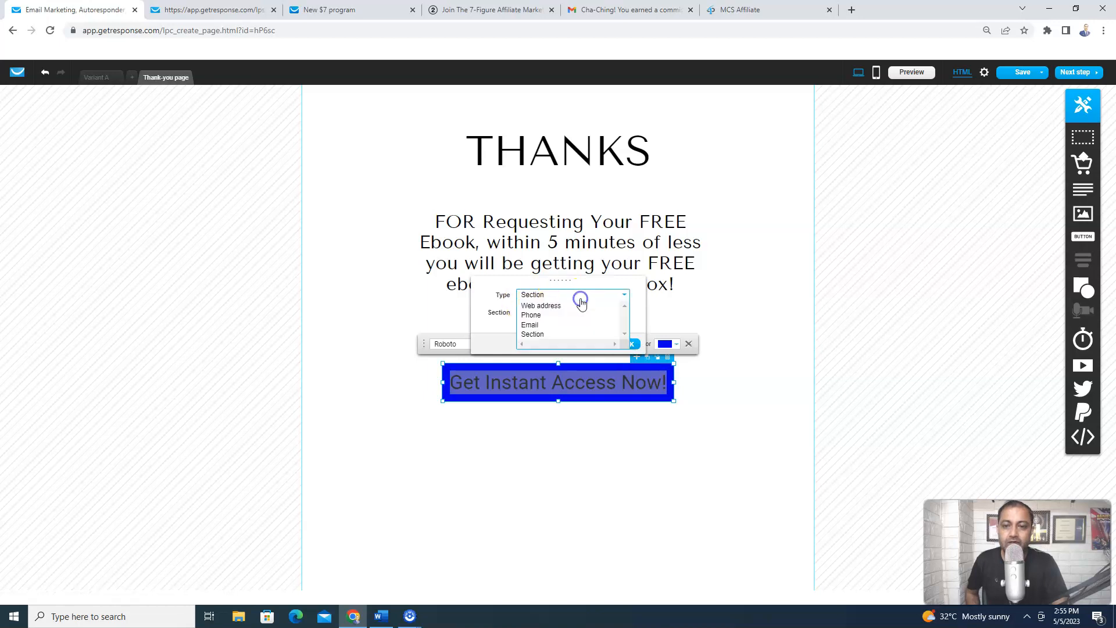
{"action": "left_click", "coordinate": [551, 305]}
{"action": "left_click", "coordinate": [540, 313]}
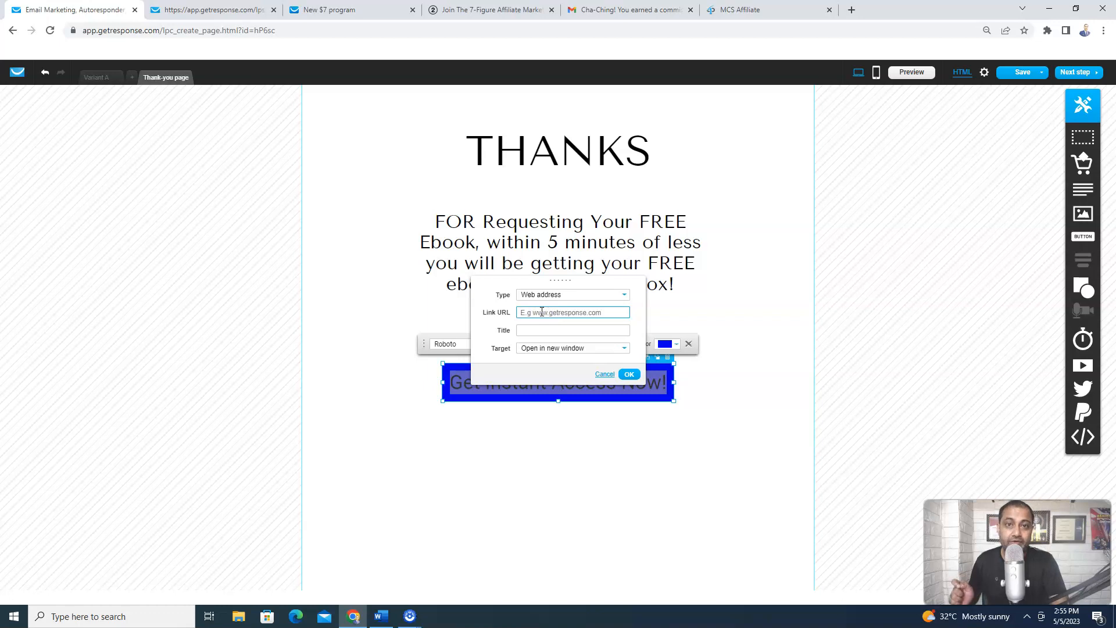
{"action": "left_click", "coordinate": [744, 9]}
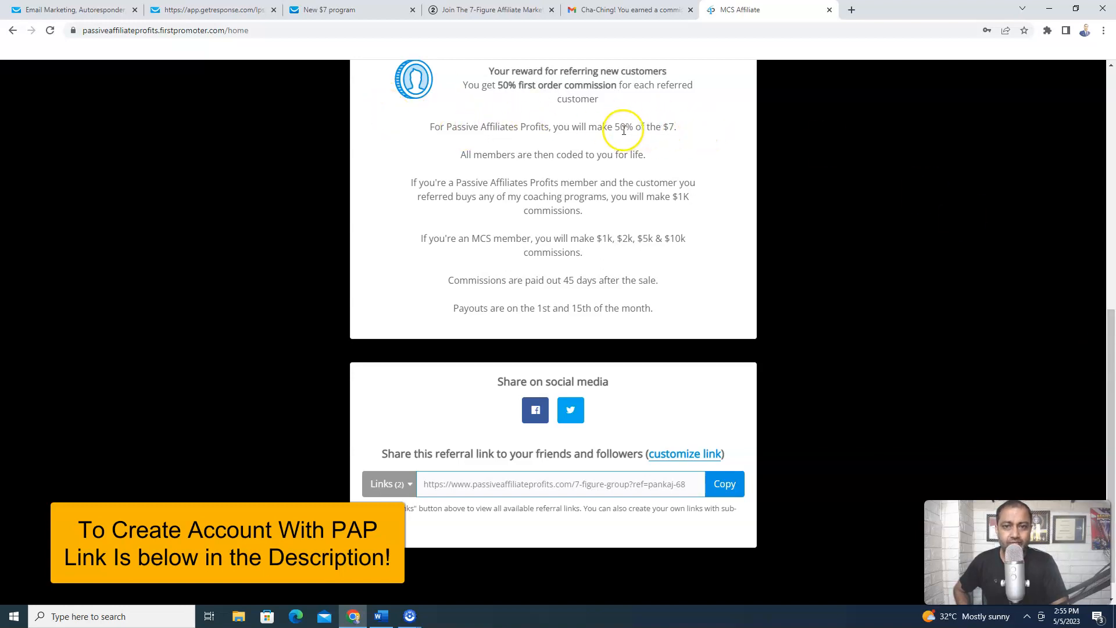
Copy the FirstPromoter referral link for the 7-figure group page to the clipboard
{"action": "left_click_drag", "start_coordinate": [686, 238], "coordinate": [599, 240]}
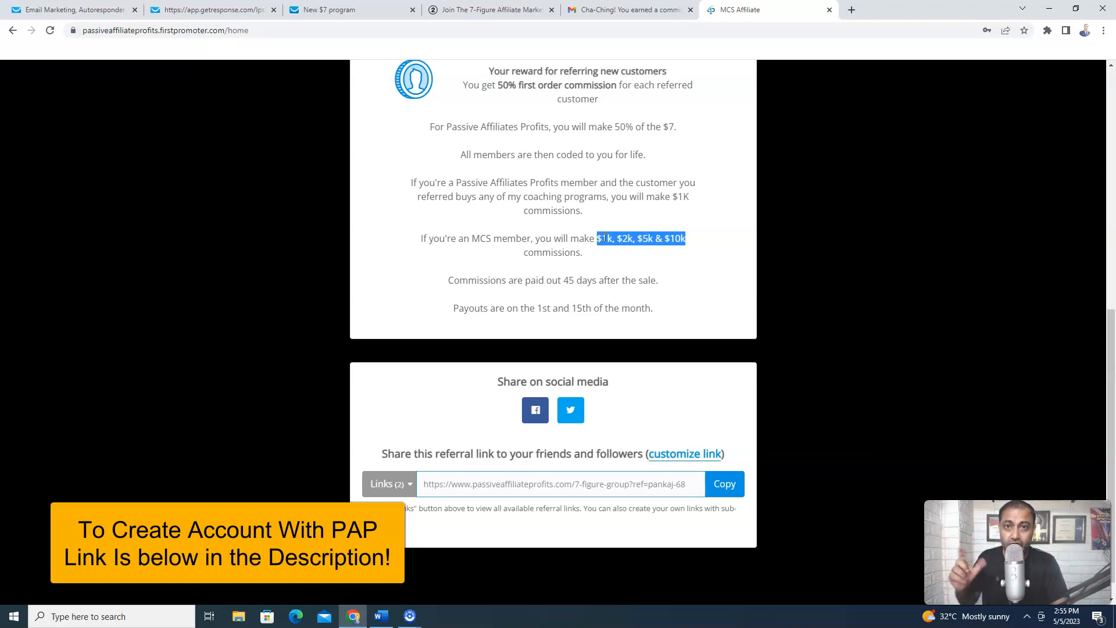
{"action": "triple_click", "coordinate": [492, 482]}
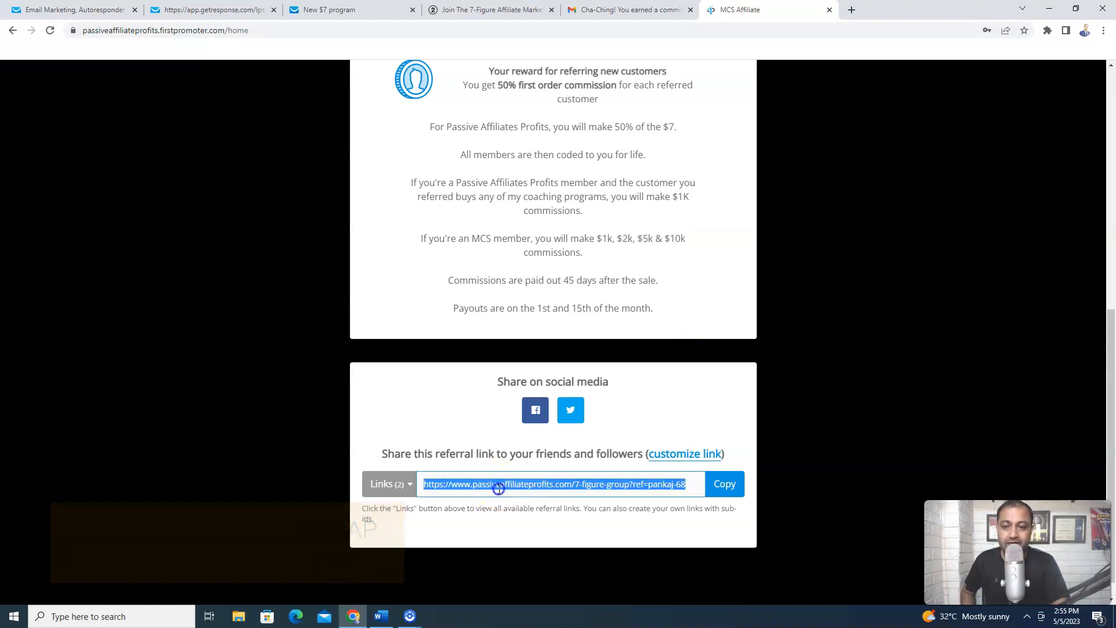
{"action": "right_click", "coordinate": [500, 487]}
{"action": "left_click", "coordinate": [530, 496]}
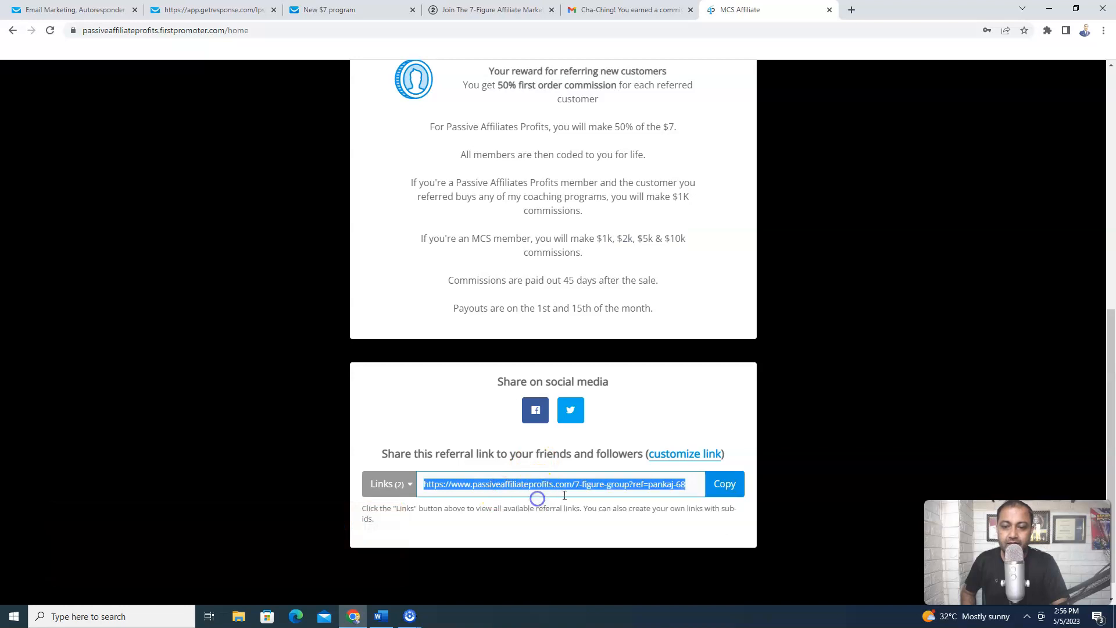
{"action": "left_click", "coordinate": [731, 488]}
{"action": "left_click", "coordinate": [734, 491]}
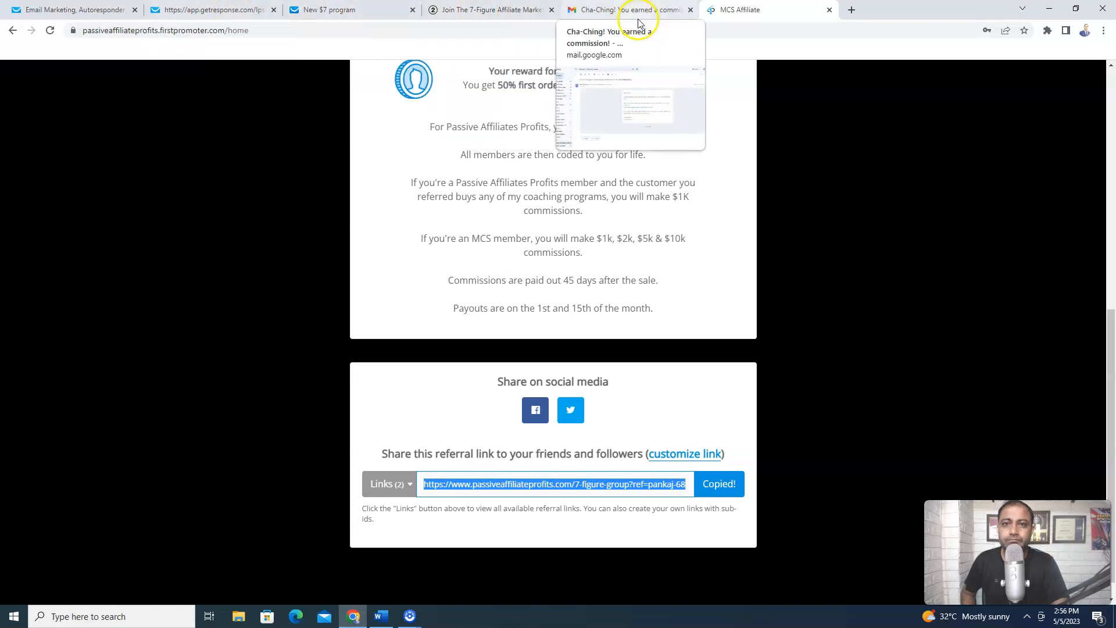
{"action": "left_click", "coordinate": [227, 14]}
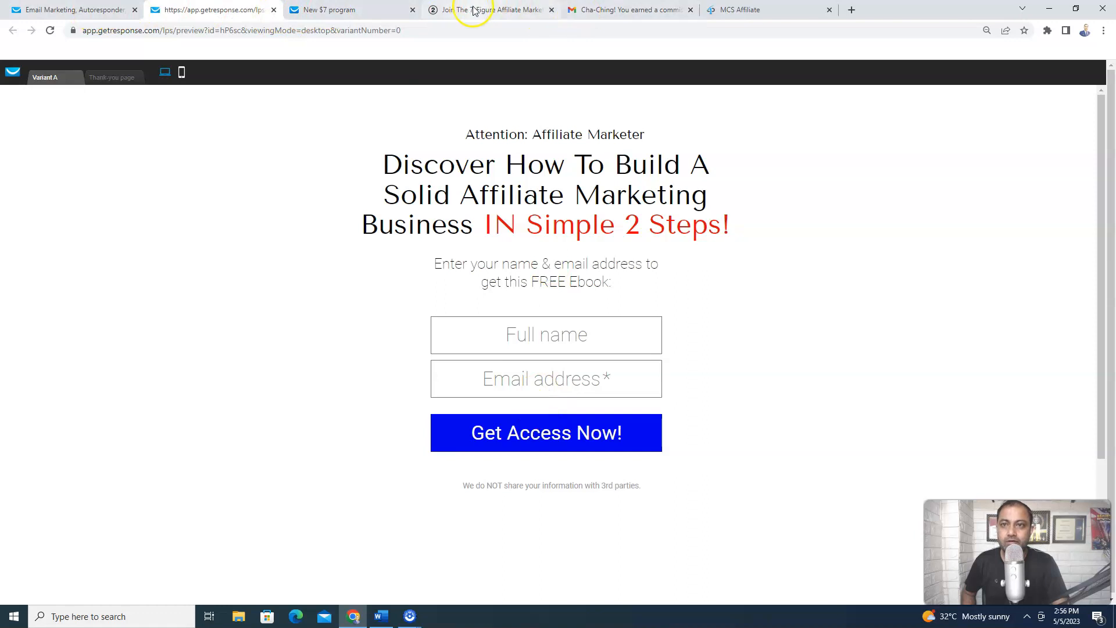
Paste the affiliate referral URL into the button's Link URL field and confirm with OK
{"action": "left_click", "coordinate": [85, 11]}
{"action": "left_click", "coordinate": [713, 305]}
{"action": "left_click", "coordinate": [601, 372]}
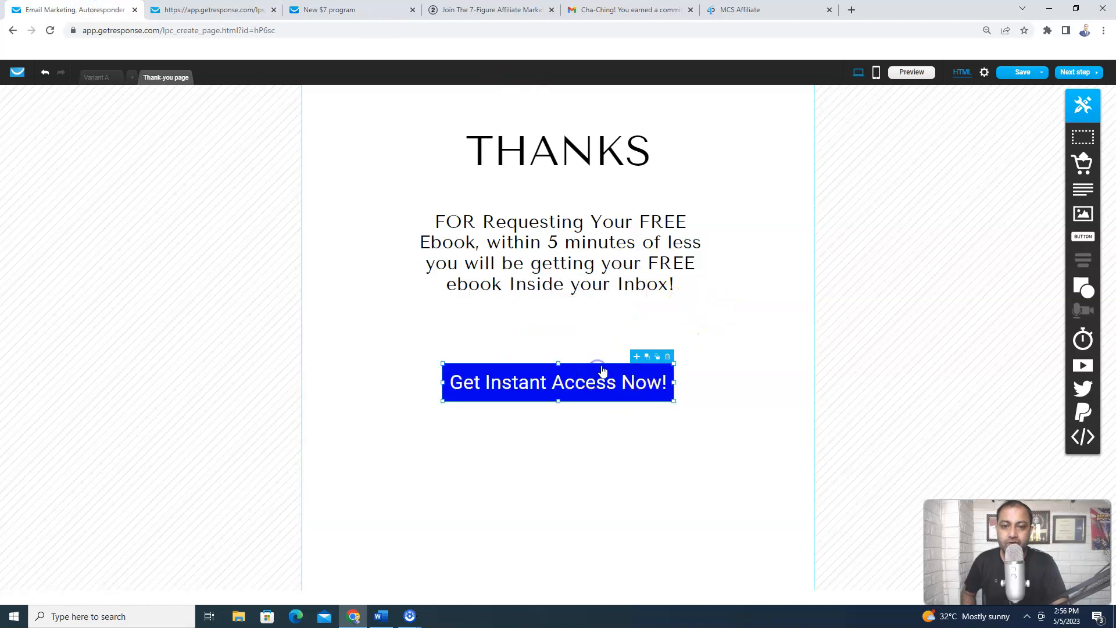
{"action": "left_click", "coordinate": [610, 371]}
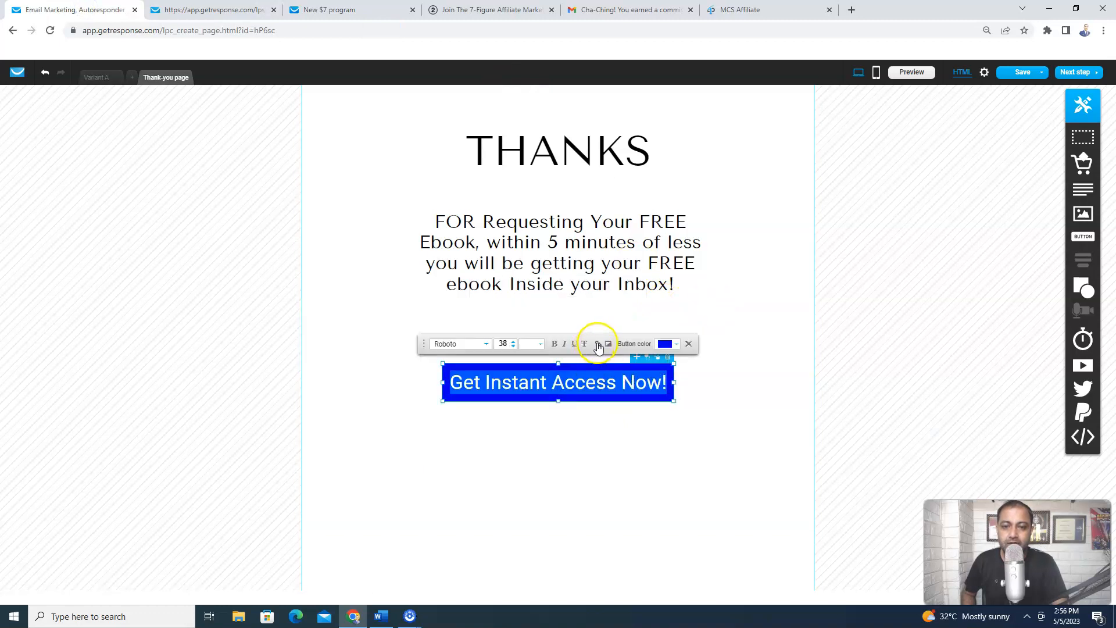
{"action": "left_click", "coordinate": [600, 343]}
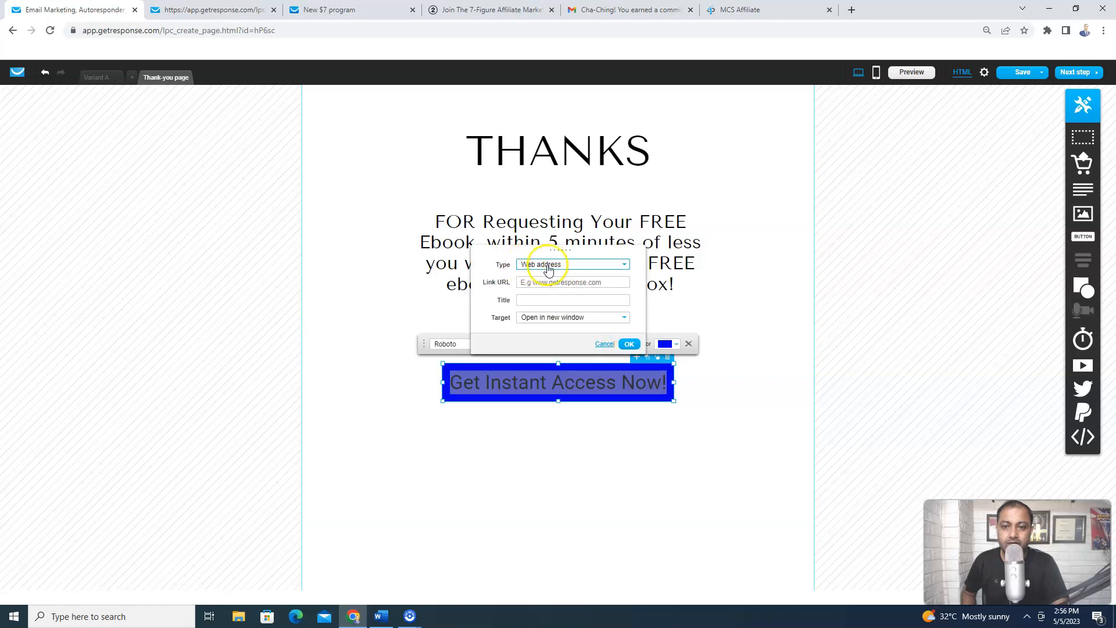
{"action": "left_click", "coordinate": [543, 282]}
{"action": "right_click", "coordinate": [544, 283]}
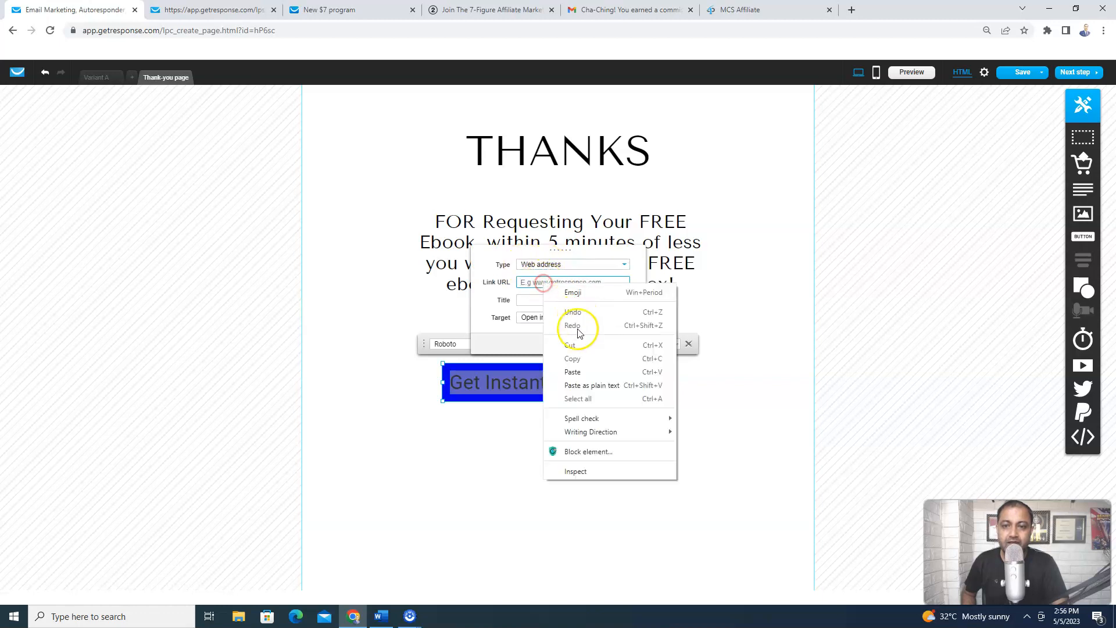
{"action": "left_click", "coordinate": [575, 375]}
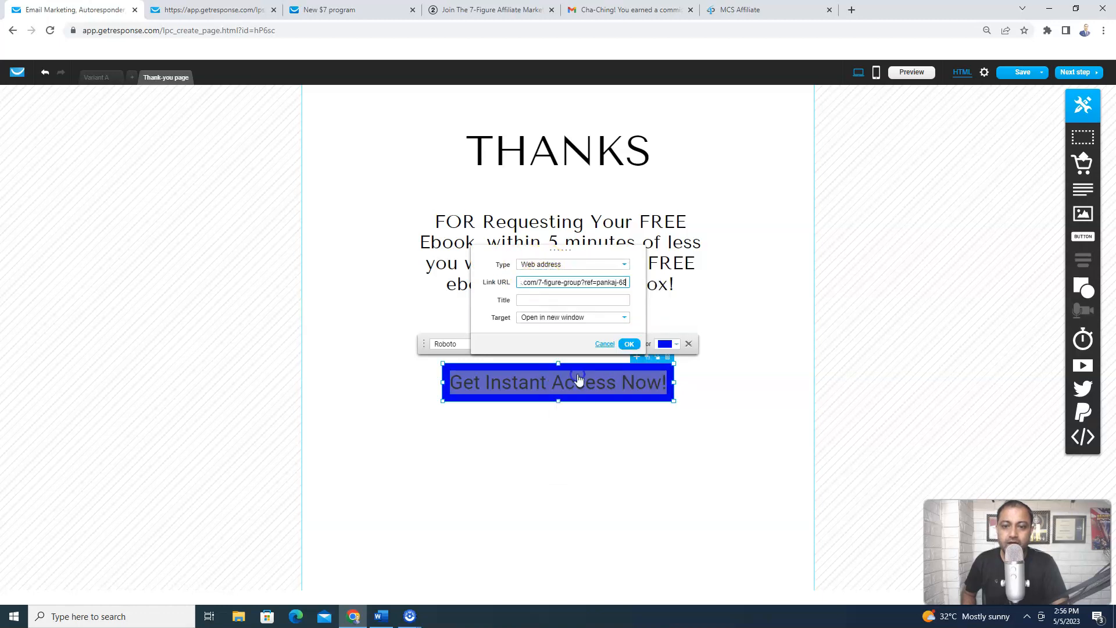
{"action": "left_click", "coordinate": [631, 345]}
{"action": "left_click", "coordinate": [622, 449]}
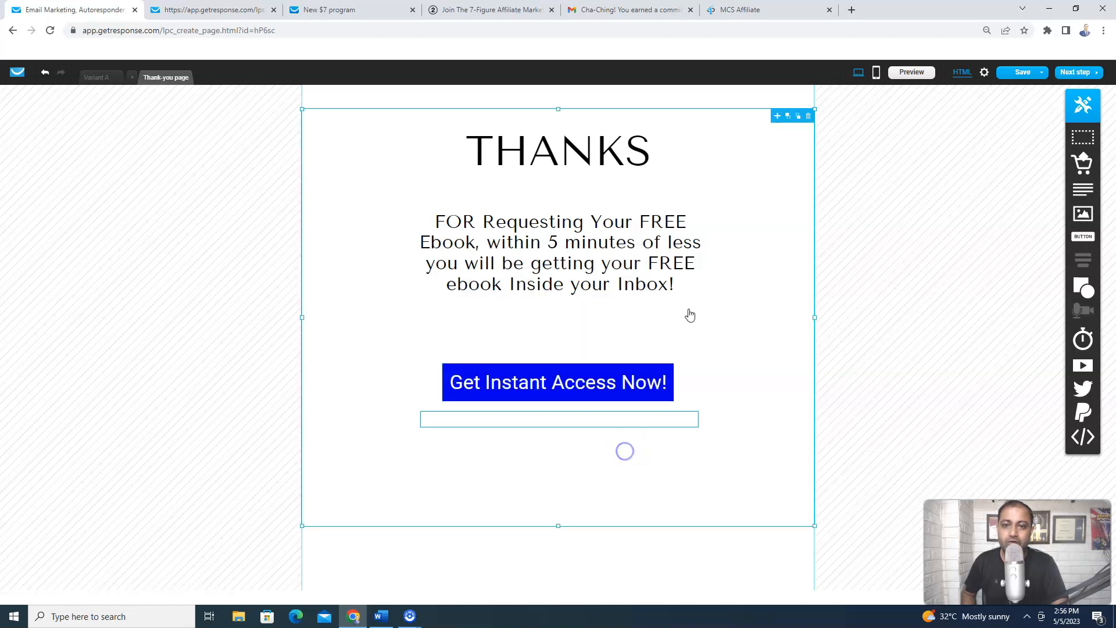
Save the thank-you page and verify in preview that the button opens the 7-Figure Facebook group
{"action": "left_click", "coordinate": [1015, 86]}
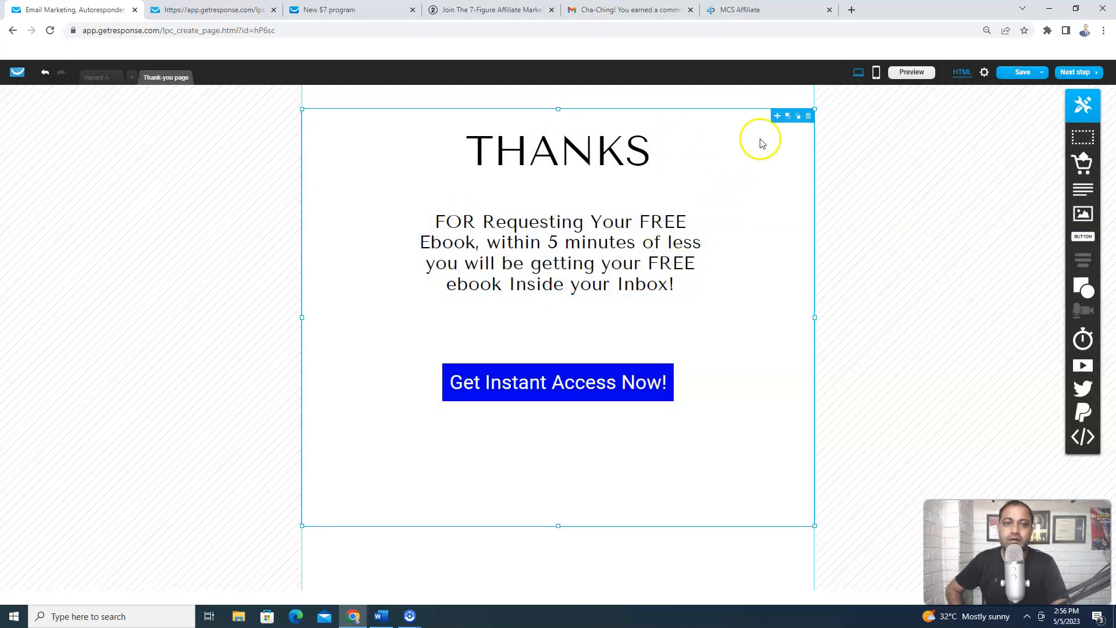
{"action": "left_click", "coordinate": [912, 73]}
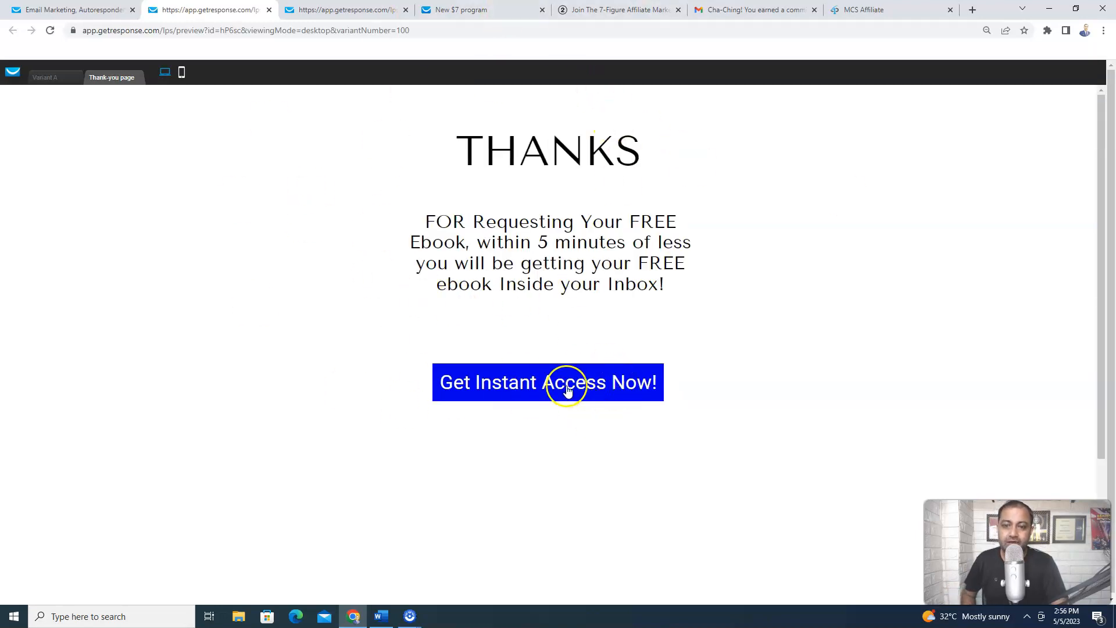
{"action": "left_click", "coordinate": [517, 386]}
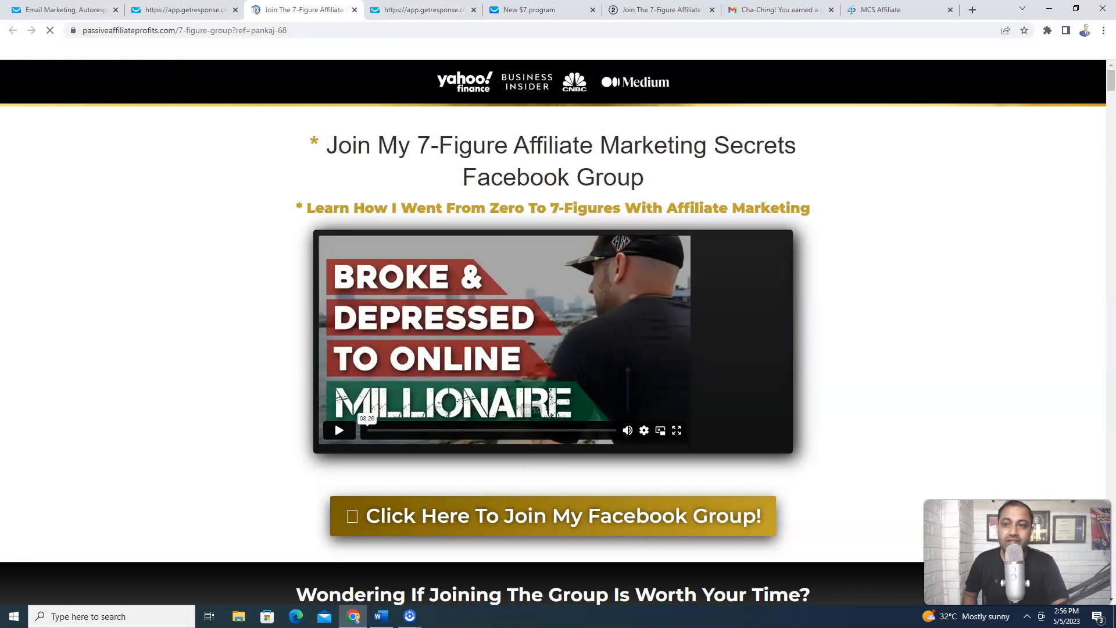
{"action": "left_click", "coordinate": [190, 10]}
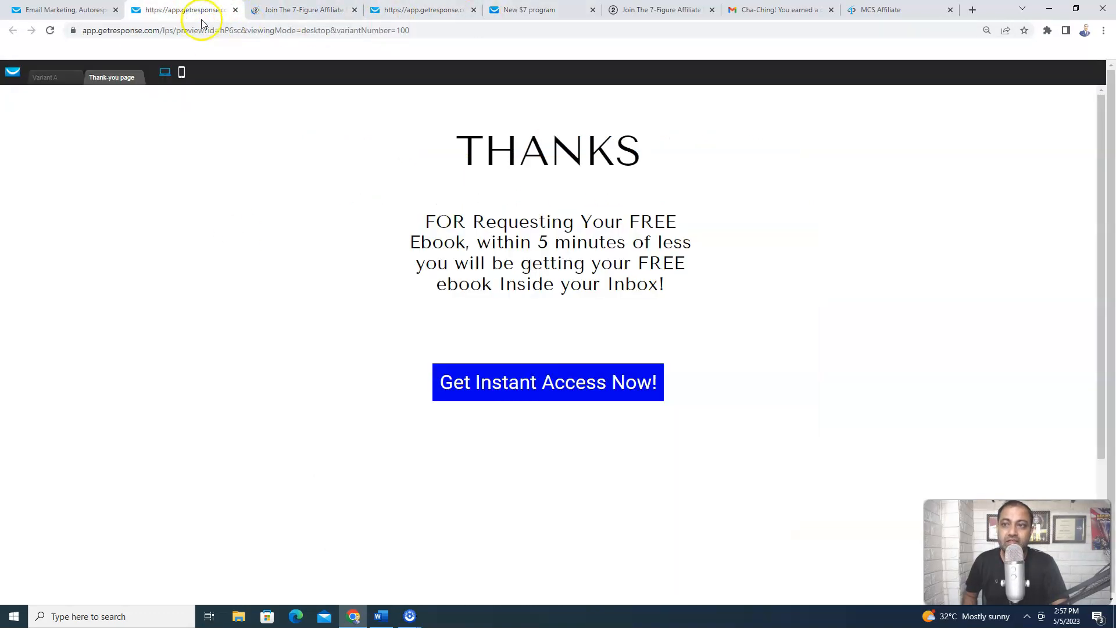
{"action": "left_click", "coordinate": [97, 12]}
{"action": "left_click", "coordinate": [939, 167]}
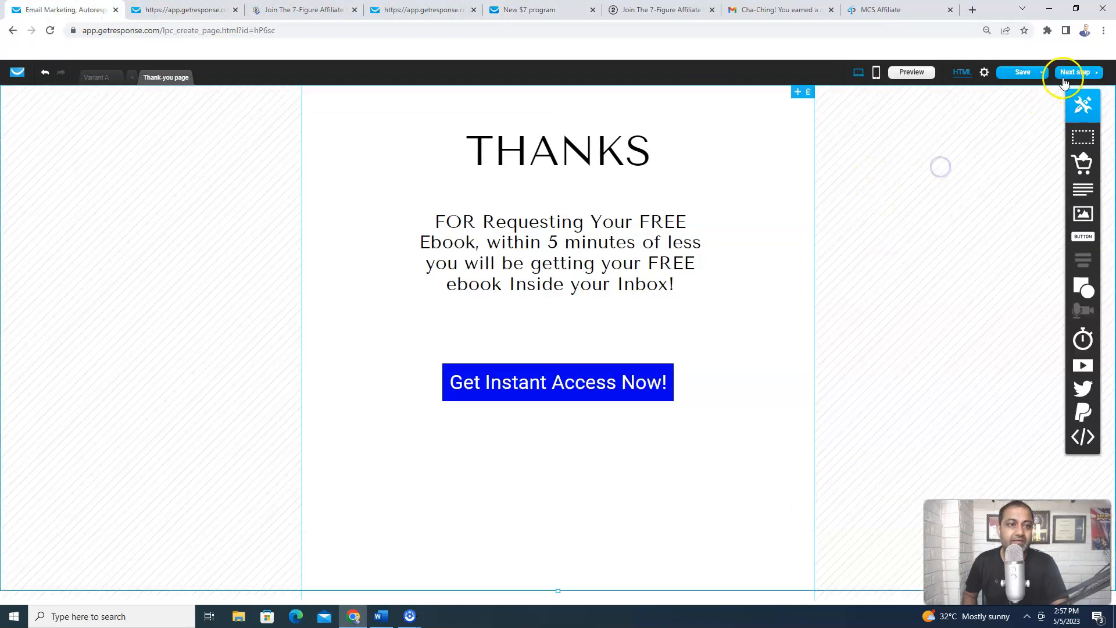
Delete the 'Or join us on social media' text below the button
{"action": "left_click", "coordinate": [883, 346]}
{"action": "double_click", "coordinate": [647, 418]}
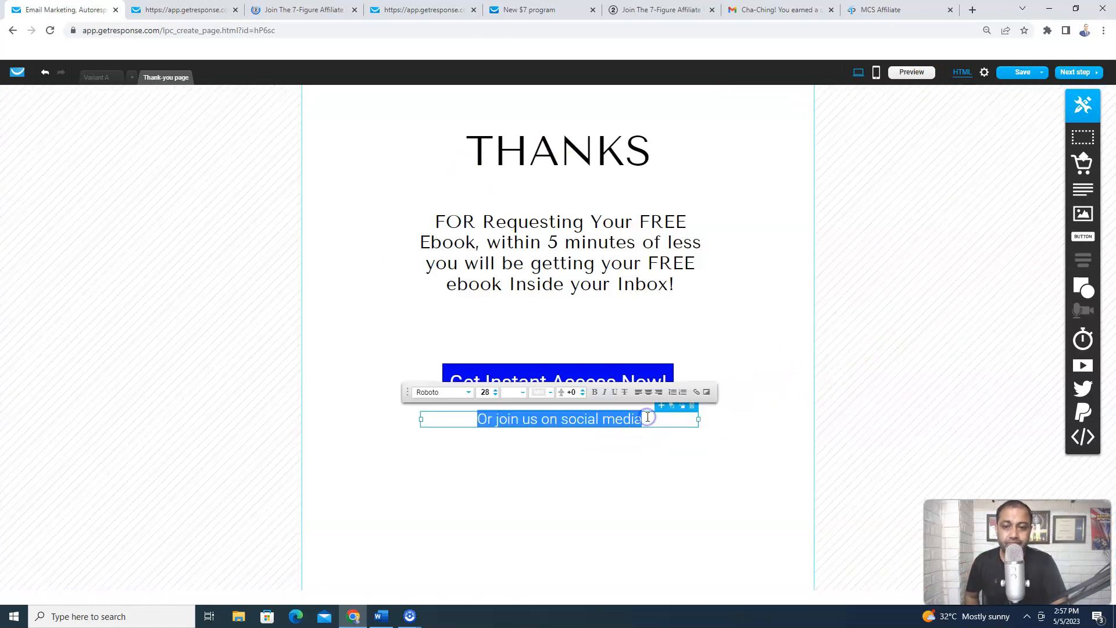
{"action": "left_click", "coordinate": [692, 405]}
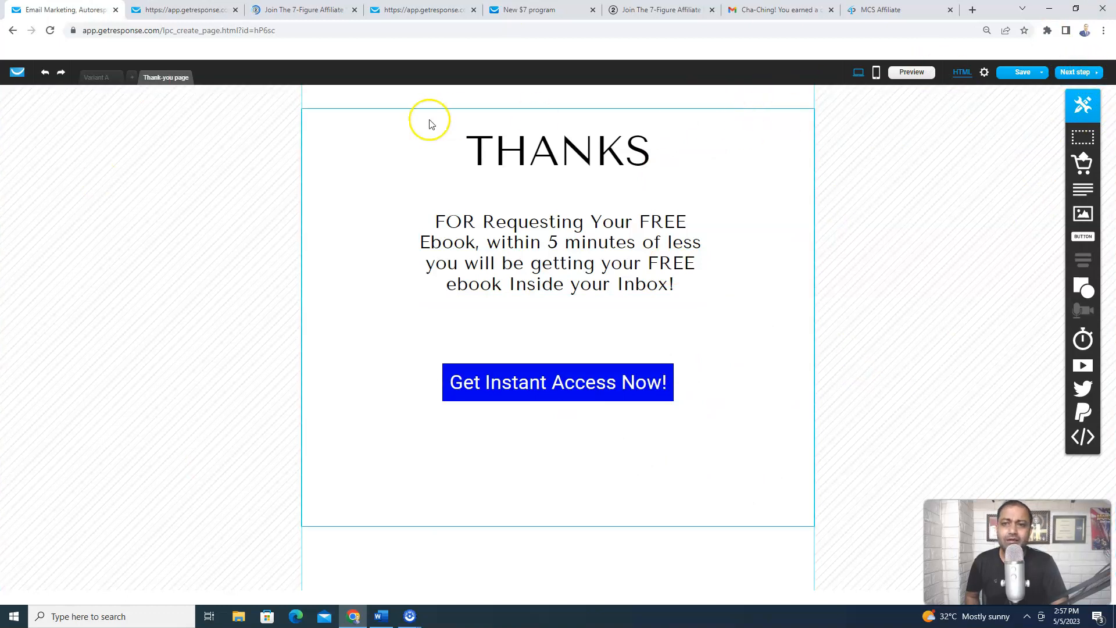
{"action": "left_click", "coordinate": [345, 131]}
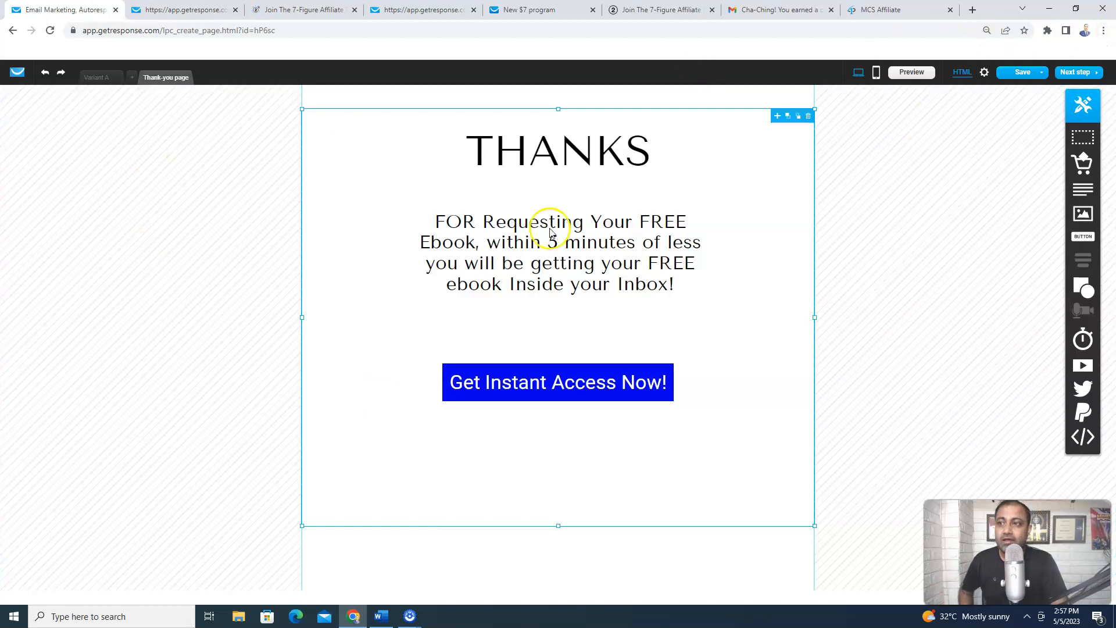
Return from the publishing step to the editor on the Thank-you page
{"action": "left_click", "coordinate": [1088, 75]}
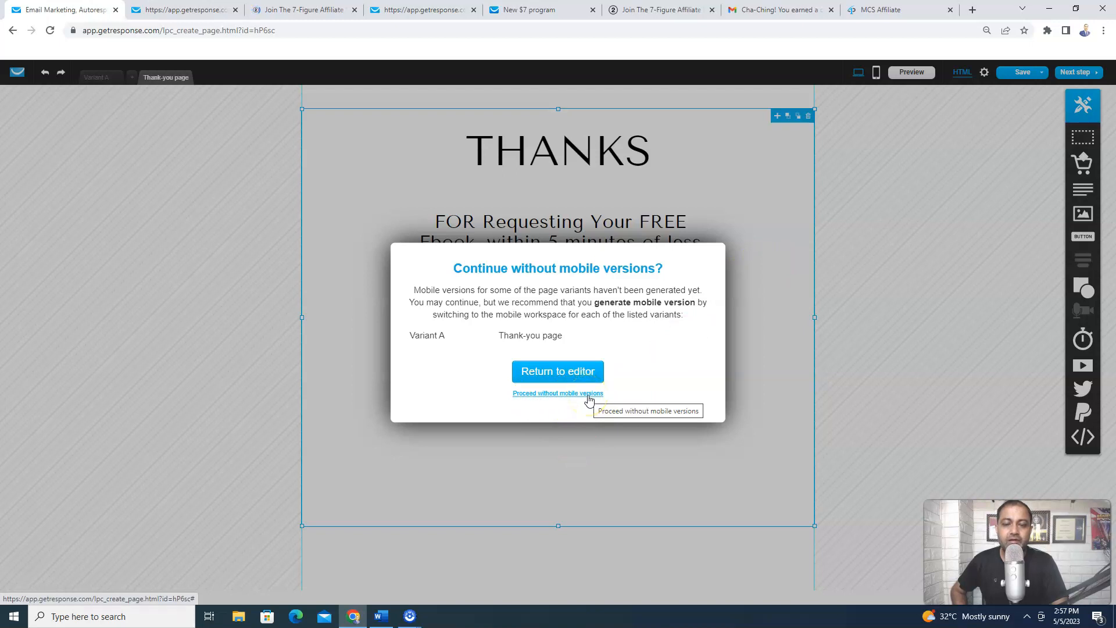
{"action": "left_click", "coordinate": [579, 371]}
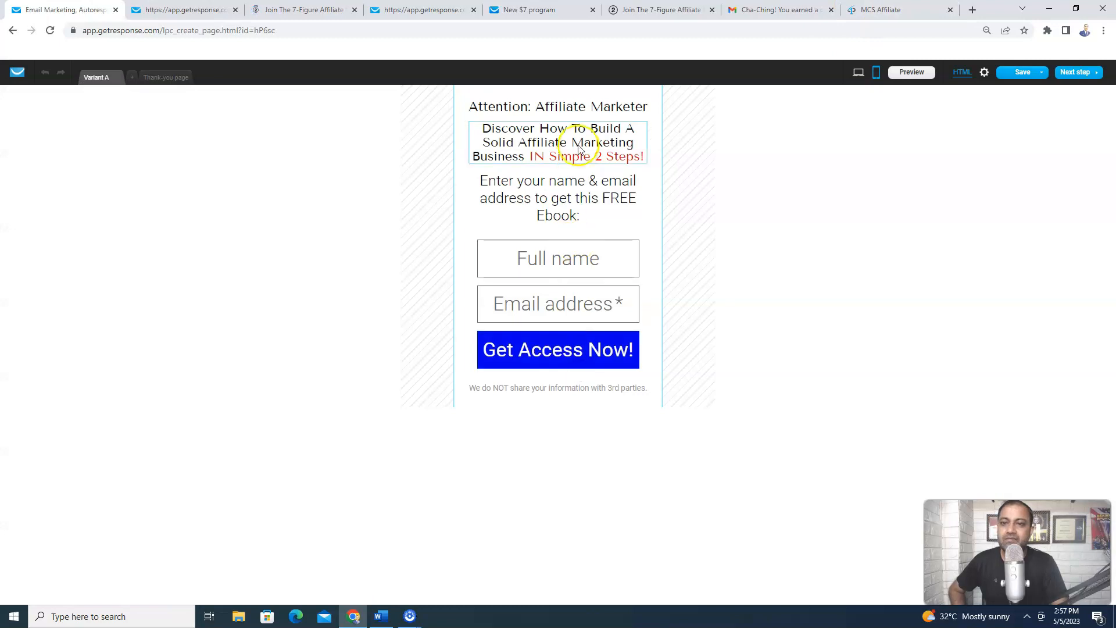
{"action": "left_click", "coordinate": [178, 79]}
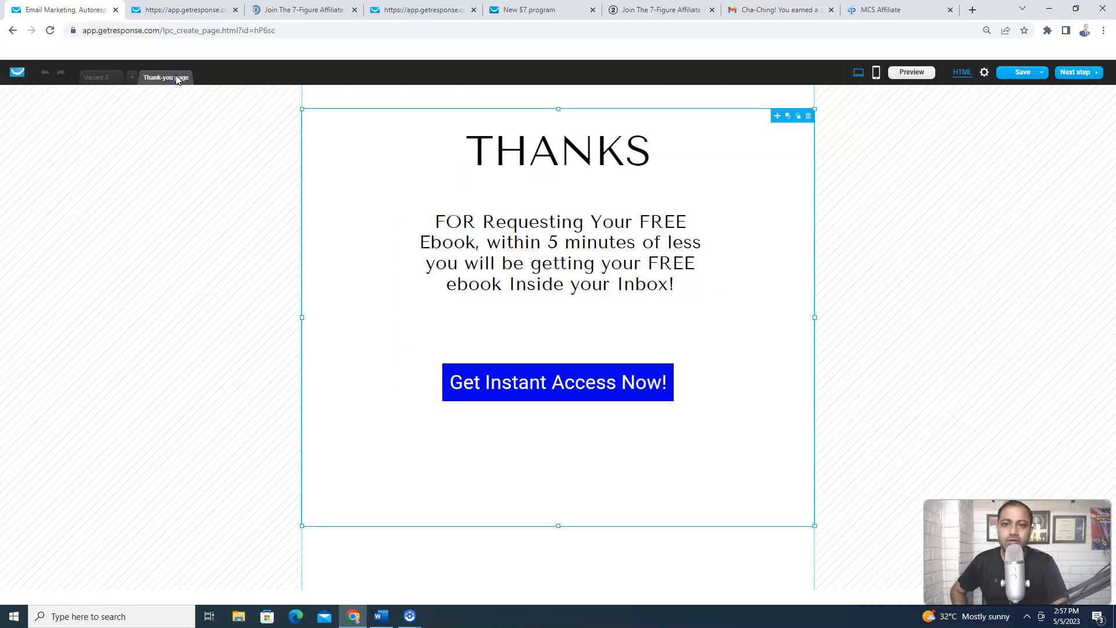
Create the thank-you page's mobile version and nudge its button slightly higher
{"action": "left_click", "coordinate": [876, 75]}
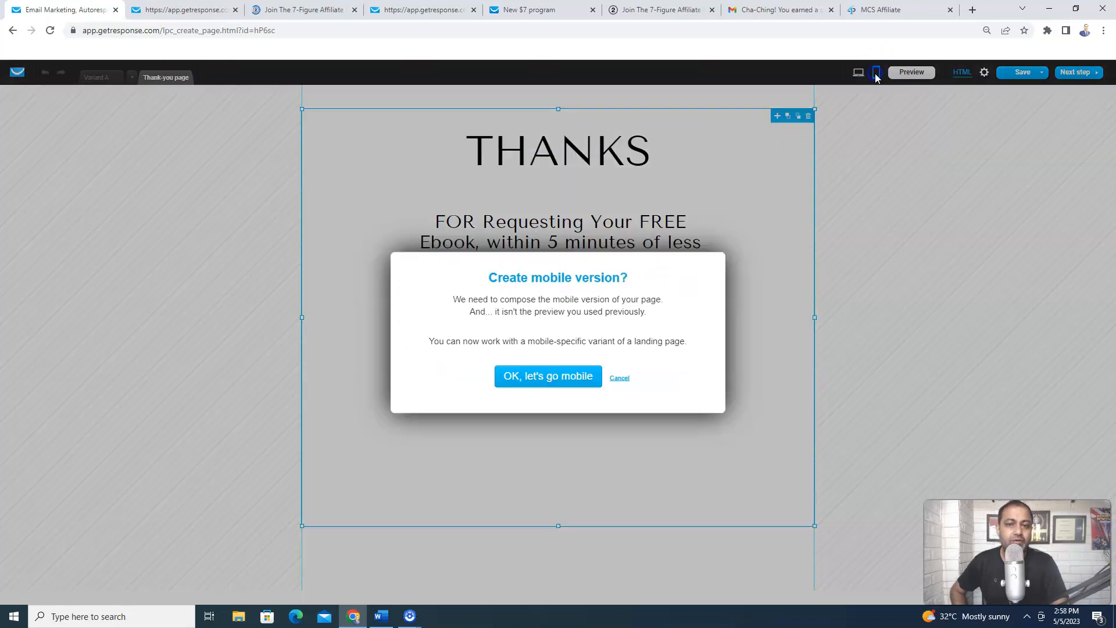
{"action": "left_click", "coordinate": [571, 379]}
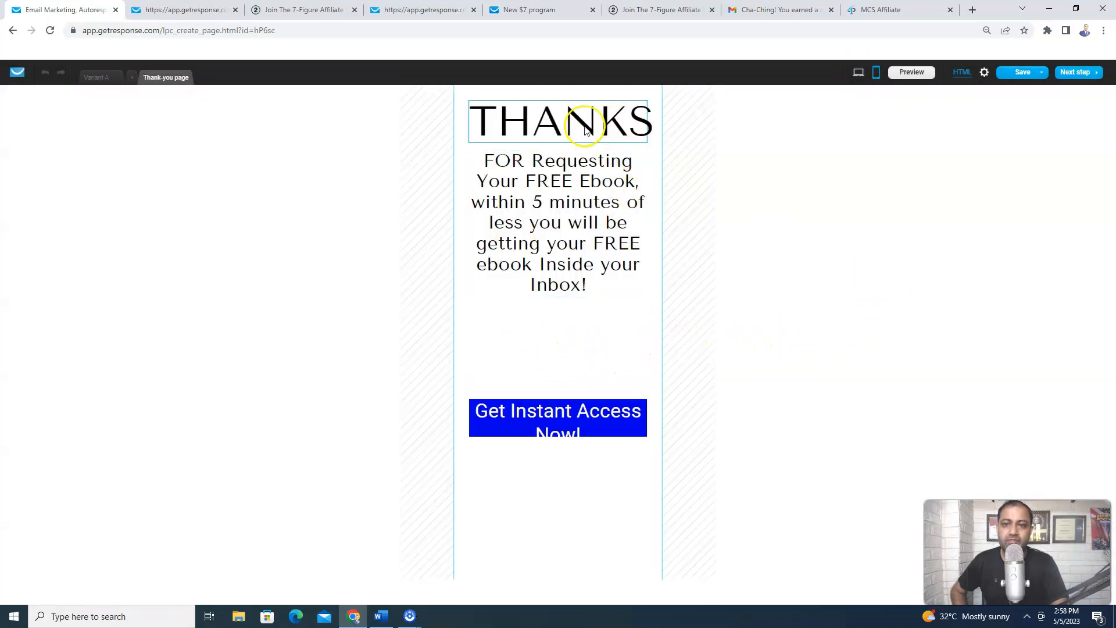
{"action": "left_click_drag", "start_coordinate": [618, 423], "coordinate": [580, 427]}
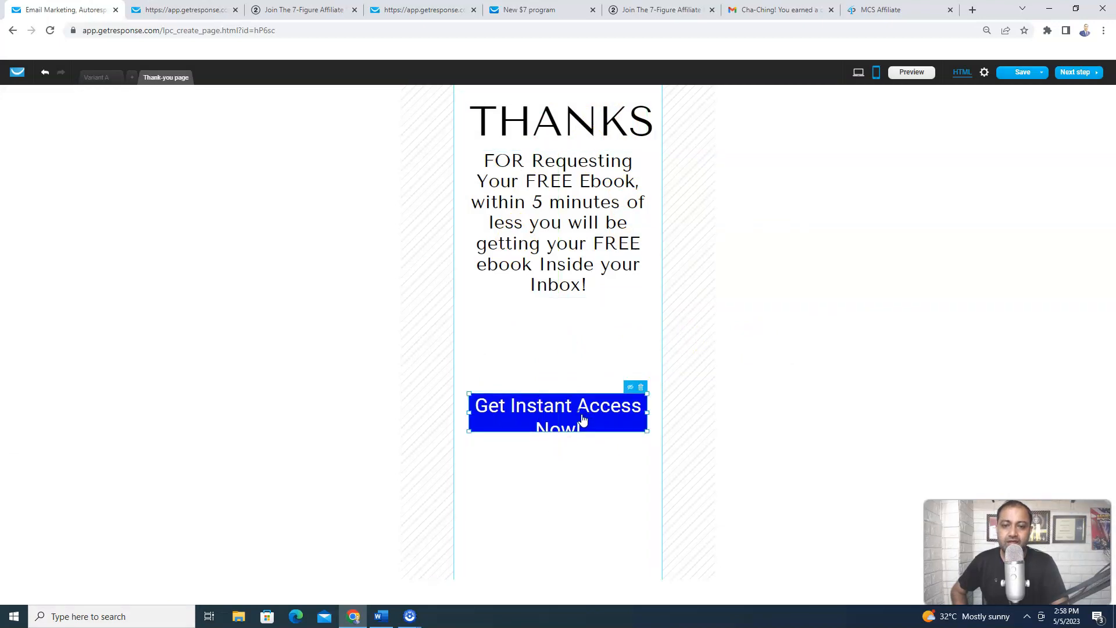
{"action": "left_click", "coordinate": [549, 409]}
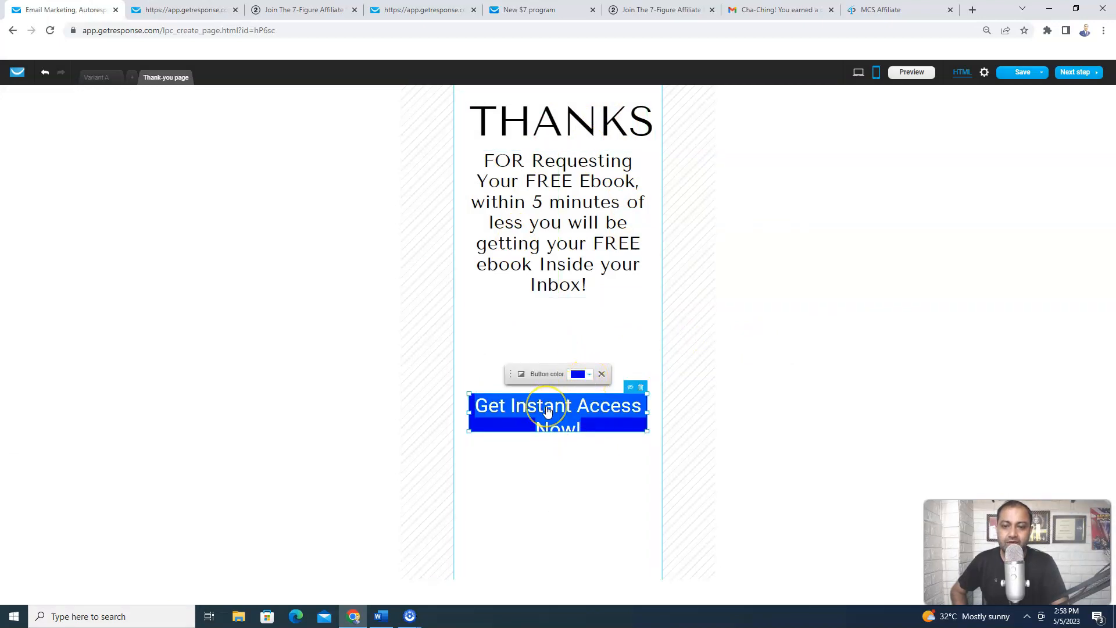
{"action": "left_click", "coordinate": [547, 409]}
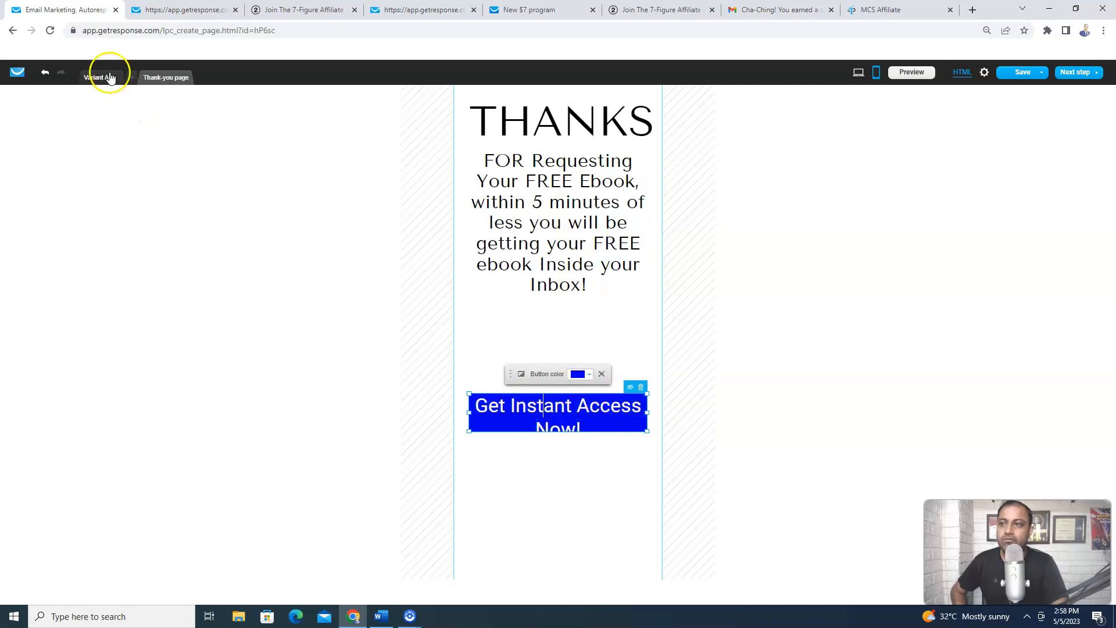
Reduce the desktop button label font from 38 to 30 and save the page
{"action": "left_click", "coordinate": [858, 72]}
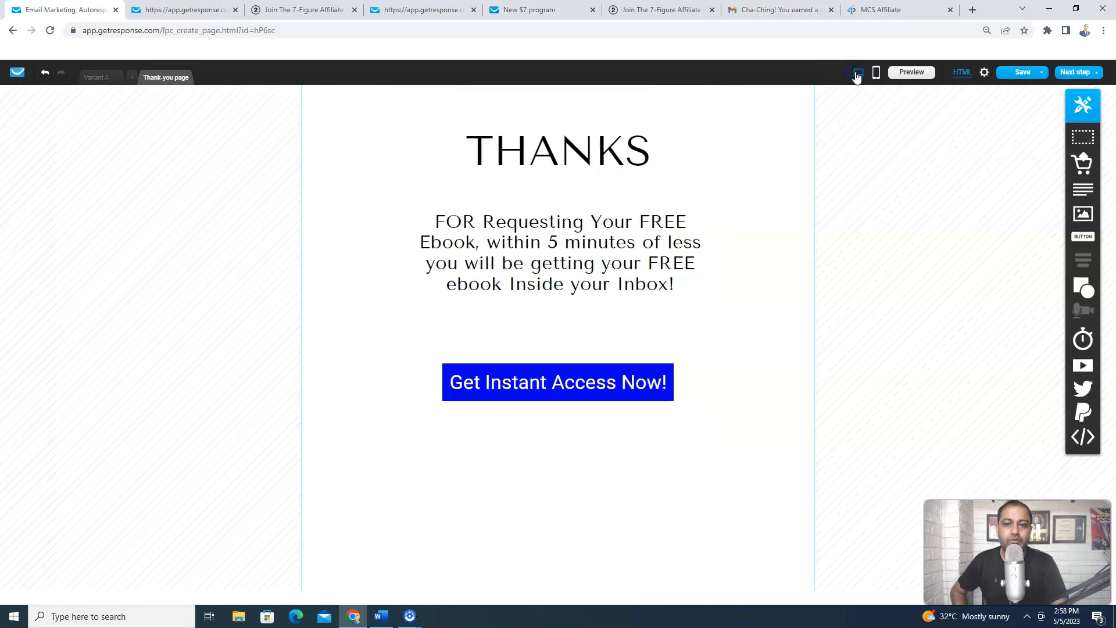
{"action": "left_click", "coordinate": [608, 387]}
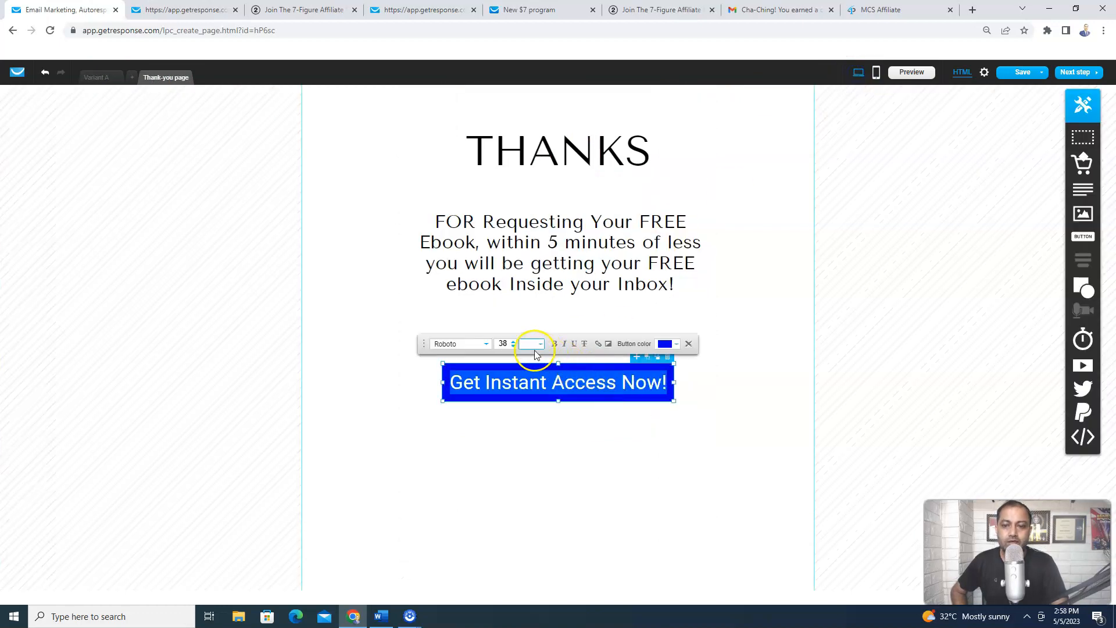
{"action": "left_click", "coordinate": [513, 347]}
{"action": "left_click", "coordinate": [513, 348]}
{"action": "left_click", "coordinate": [512, 347]}
{"action": "left_click", "coordinate": [513, 348]}
{"action": "left_click", "coordinate": [513, 347]}
{"action": "left_click", "coordinate": [513, 348]}
{"action": "left_click", "coordinate": [513, 348]}
{"action": "left_click", "coordinate": [512, 348]}
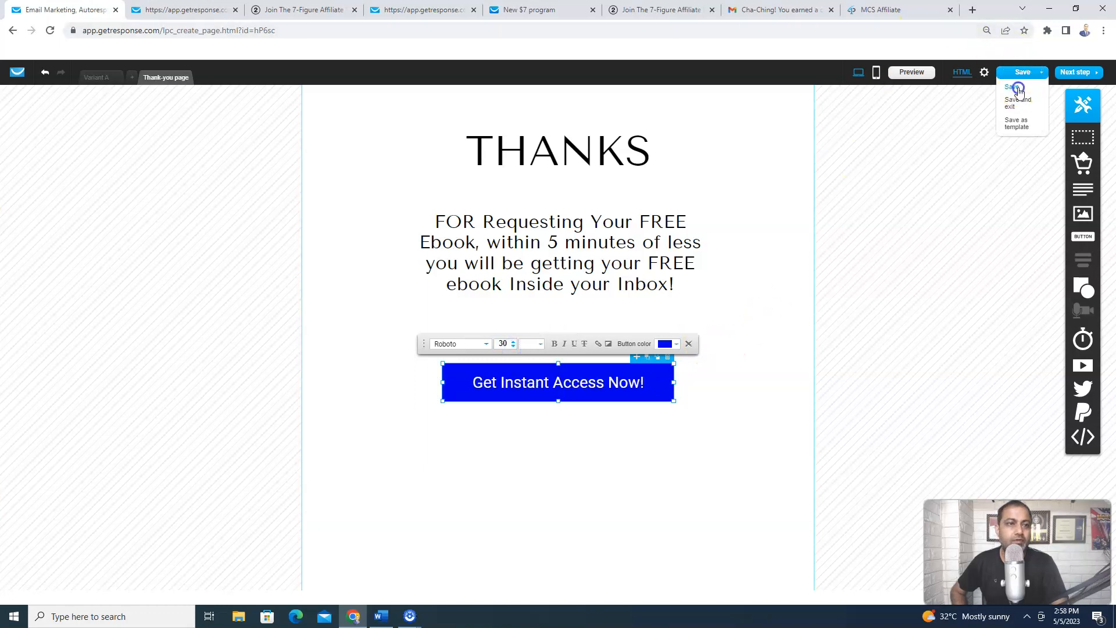
{"action": "left_click", "coordinate": [914, 75]}
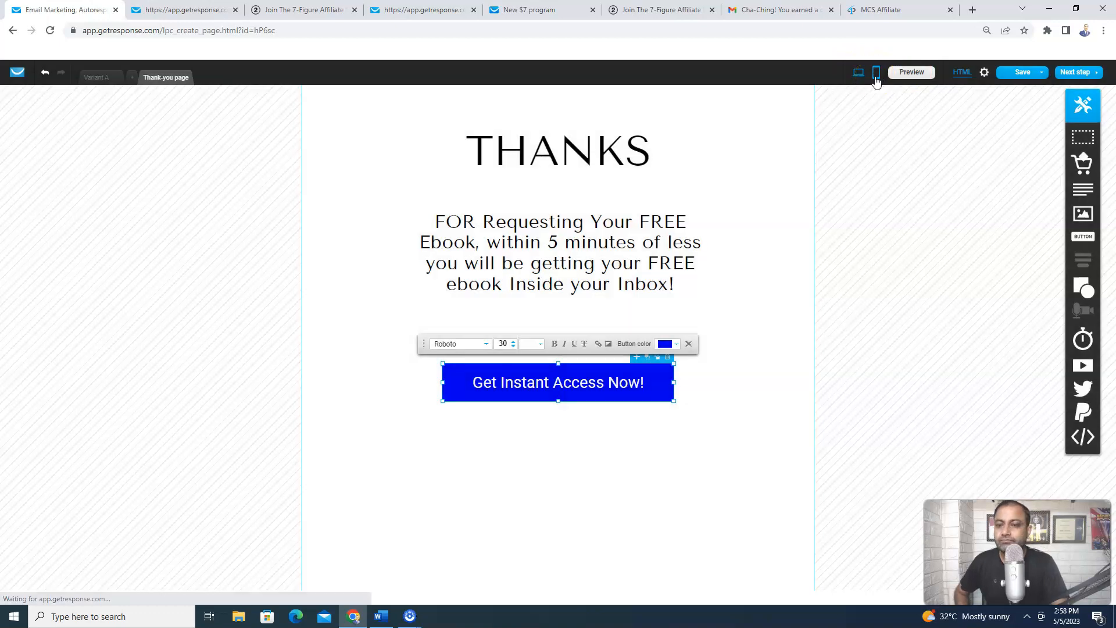
Move the mobile paragraph slightly lower, save, and proceed to the landing page settings
{"action": "left_click", "coordinate": [876, 75]}
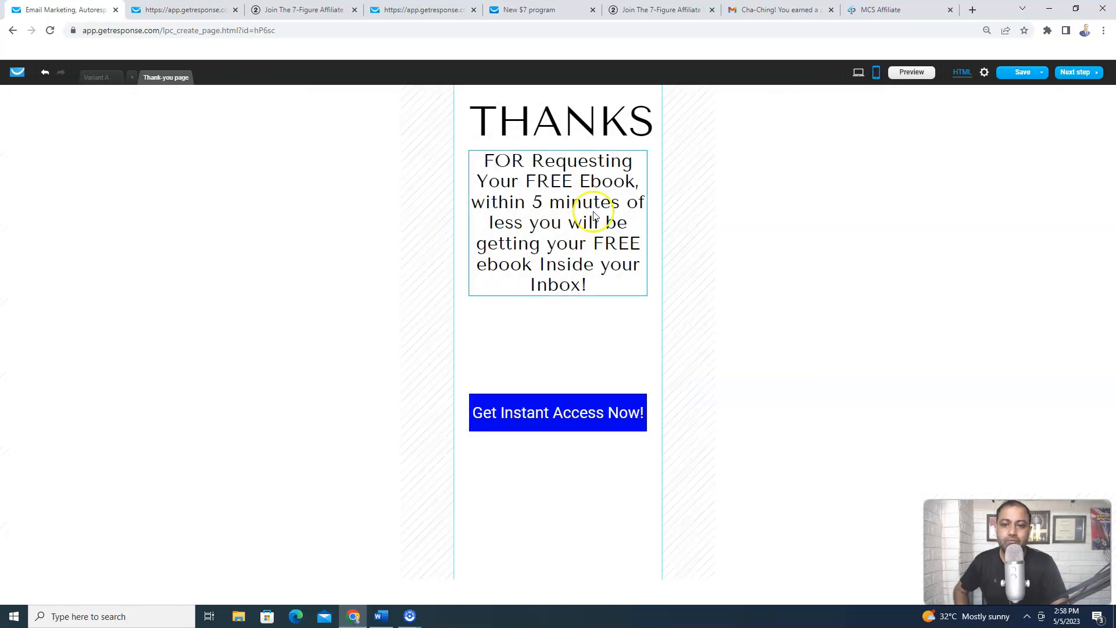
{"action": "left_click_drag", "start_coordinate": [587, 228], "coordinate": [586, 246]}
{"action": "left_click", "coordinate": [724, 241]}
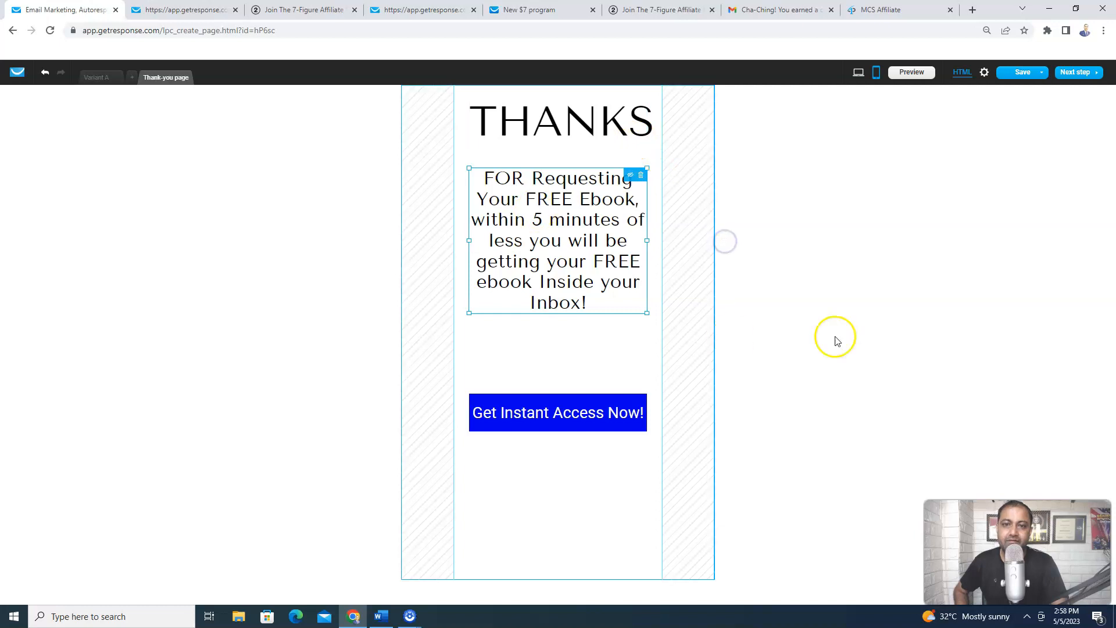
{"action": "left_click", "coordinate": [1015, 87]}
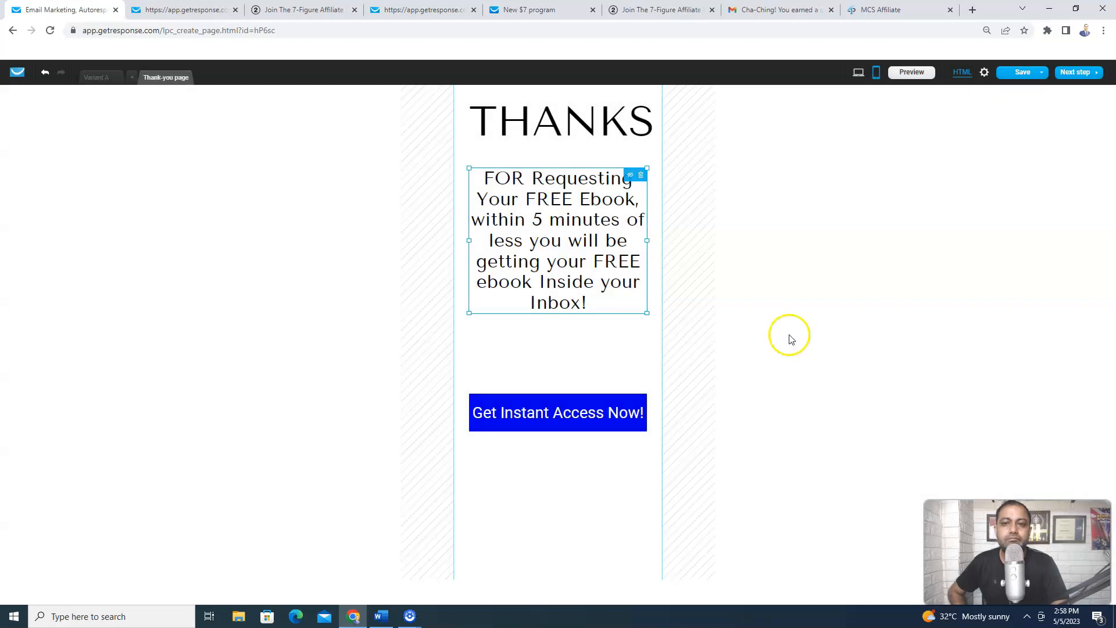
{"action": "left_click", "coordinate": [1082, 73]}
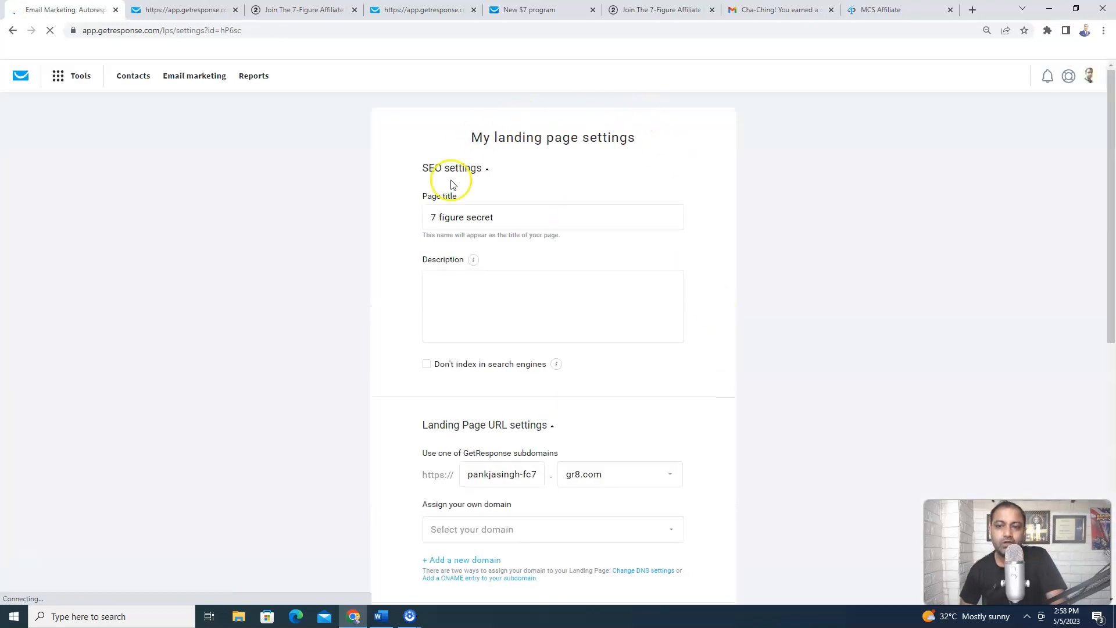
{"action": "left_click_drag", "start_coordinate": [1108, 186], "coordinate": [1111, 233]}
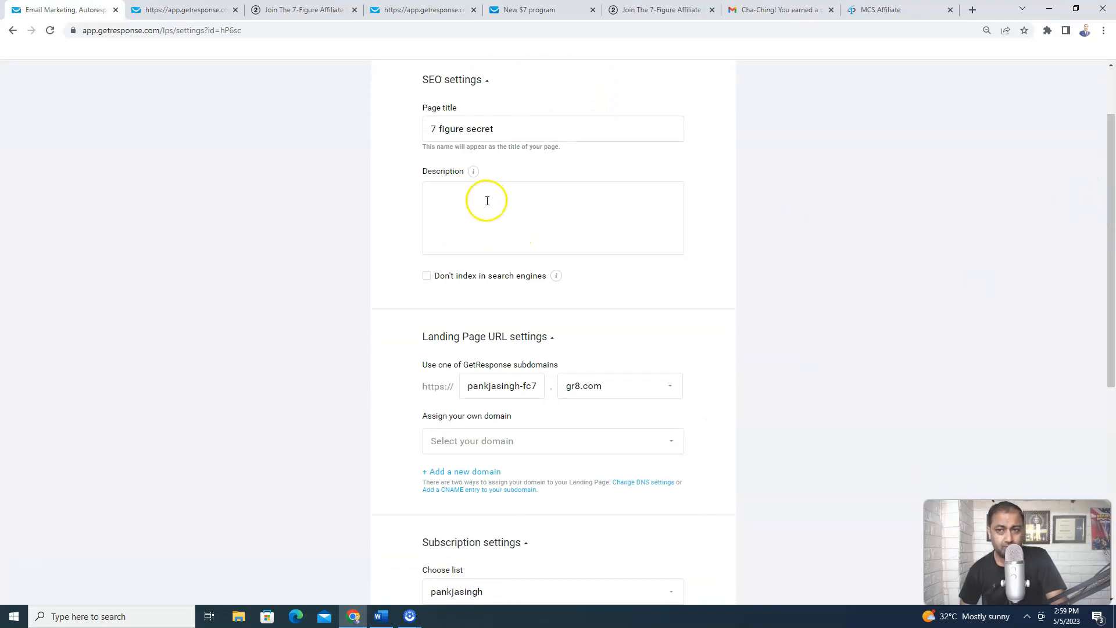
{"action": "left_click", "coordinate": [455, 199]}
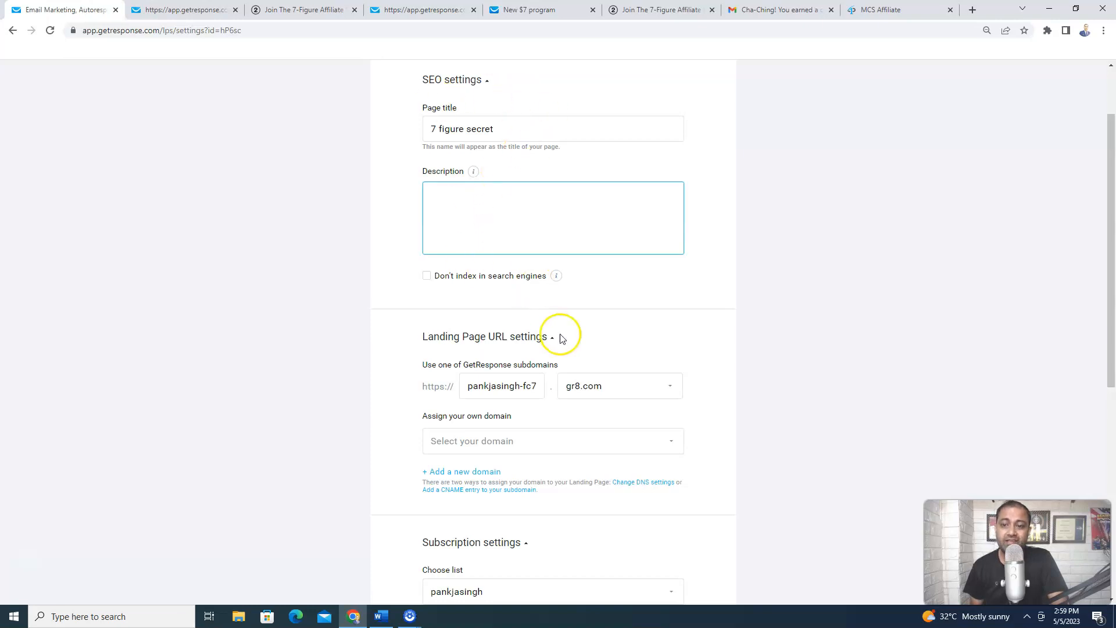
{"action": "left_click_drag", "start_coordinate": [1111, 319], "coordinate": [1111, 417]}
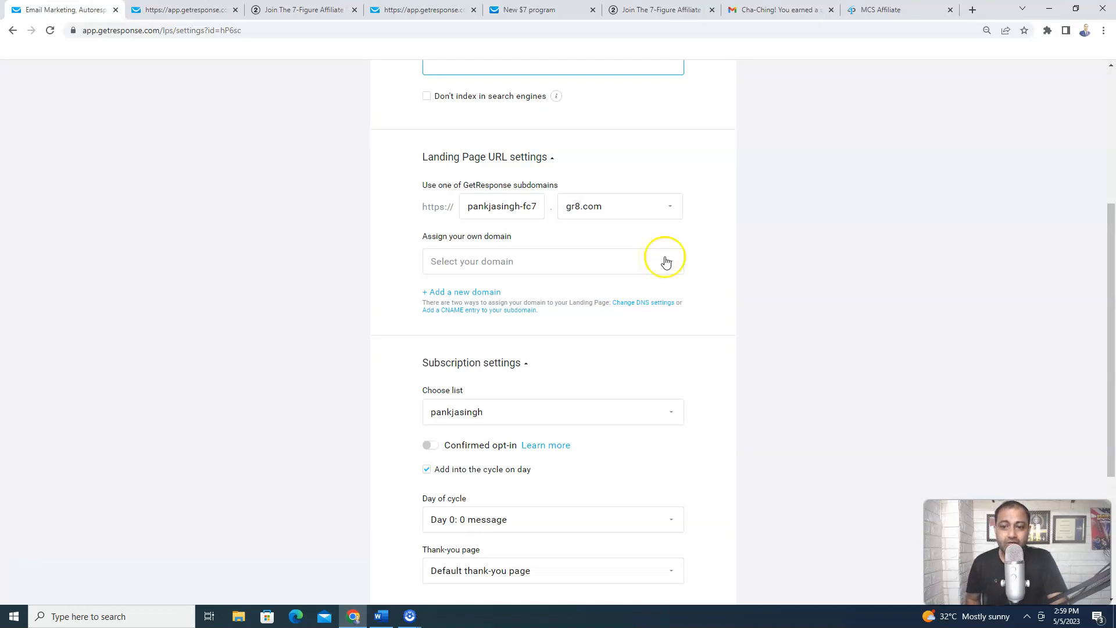
{"action": "left_click_drag", "start_coordinate": [1111, 255], "coordinate": [1111, 325]}
{"action": "left_click", "coordinate": [660, 112]}
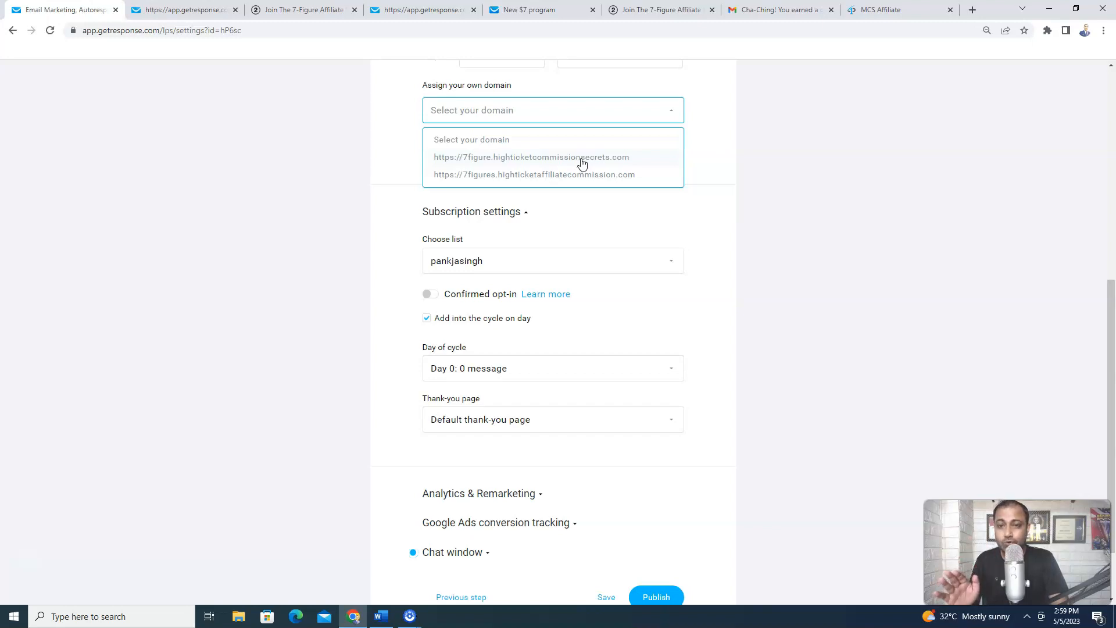
{"action": "left_click", "coordinate": [822, 132]}
{"action": "left_click_drag", "start_coordinate": [1107, 288], "coordinate": [1111, 253]}
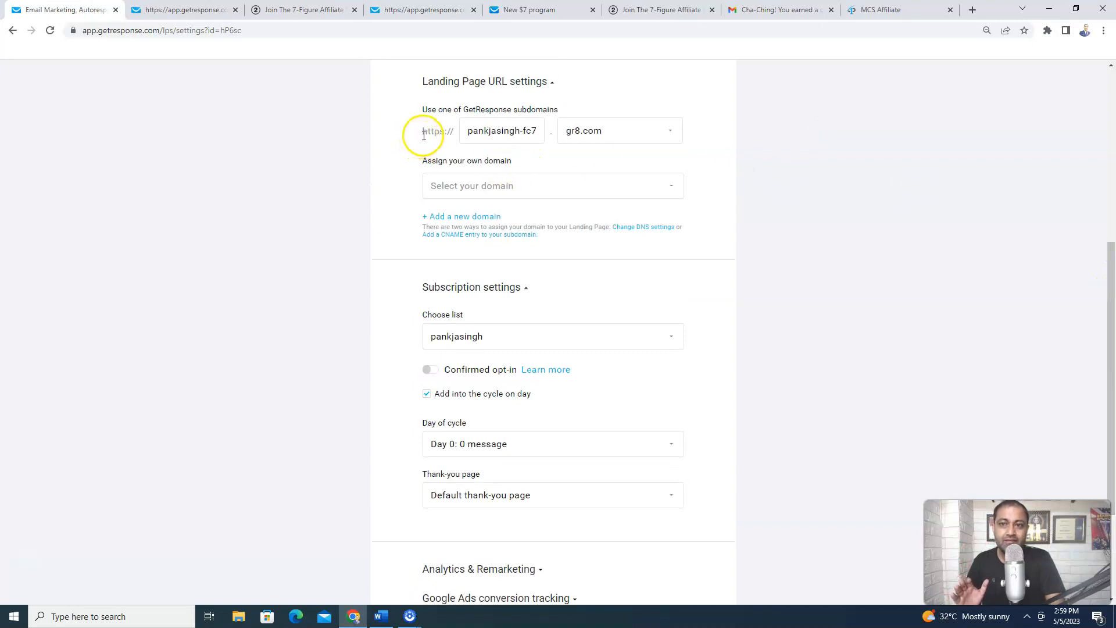
{"action": "left_click_drag", "start_coordinate": [421, 136], "coordinate": [608, 133]}
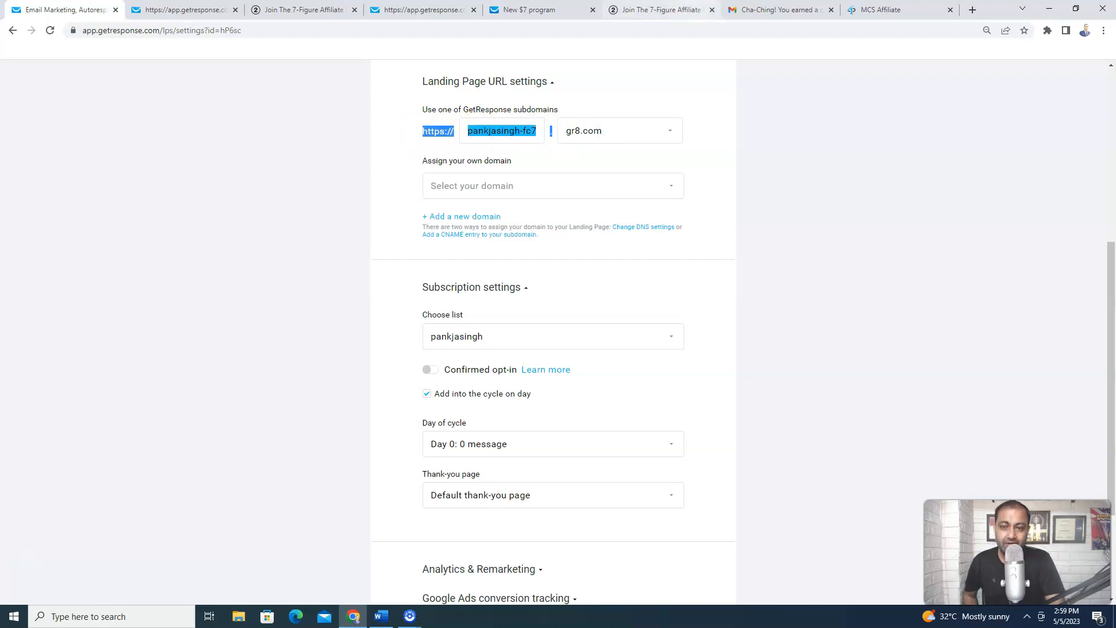
{"action": "left_click_drag", "start_coordinate": [1108, 250], "coordinate": [1112, 355]}
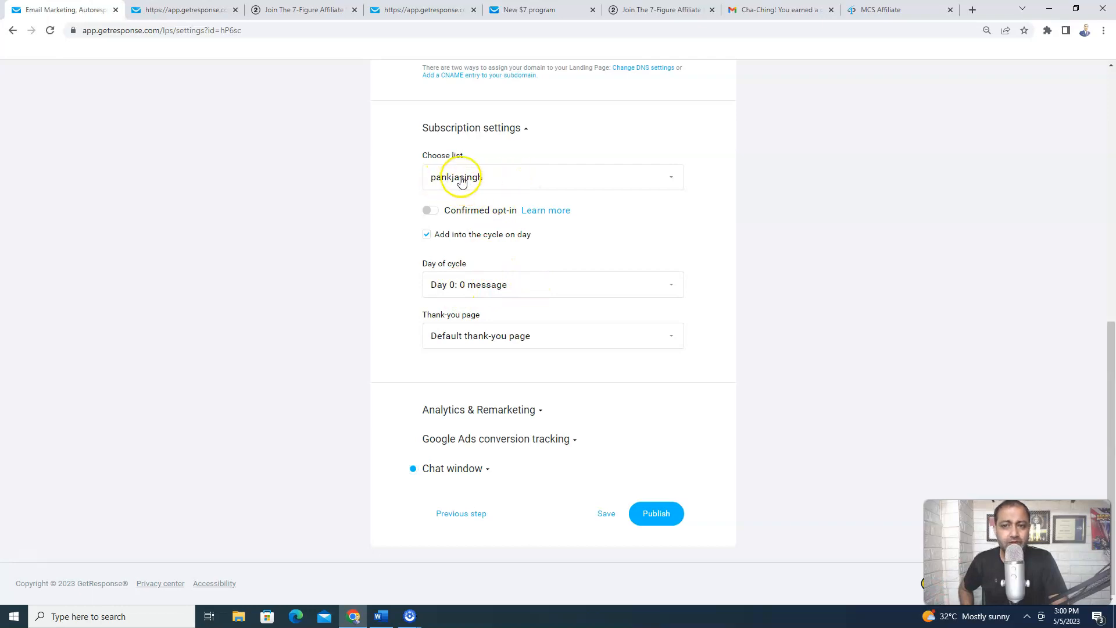
Route sign-ups to the 3day list, then save and publish the '7 figure secret' page
{"action": "left_click", "coordinate": [513, 180]}
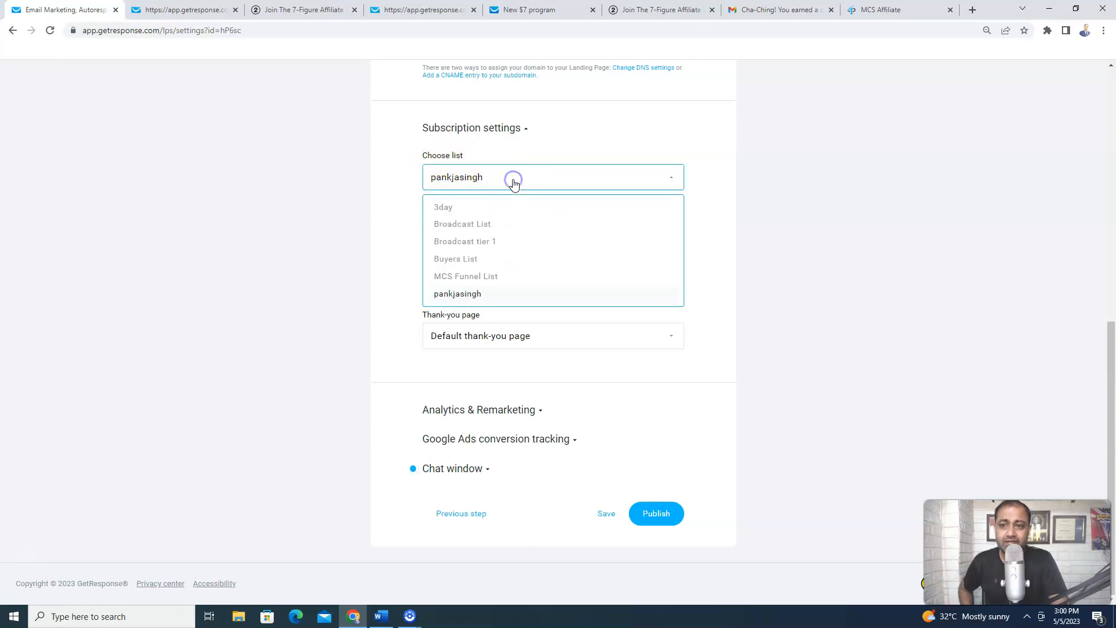
{"action": "left_click", "coordinate": [448, 209]}
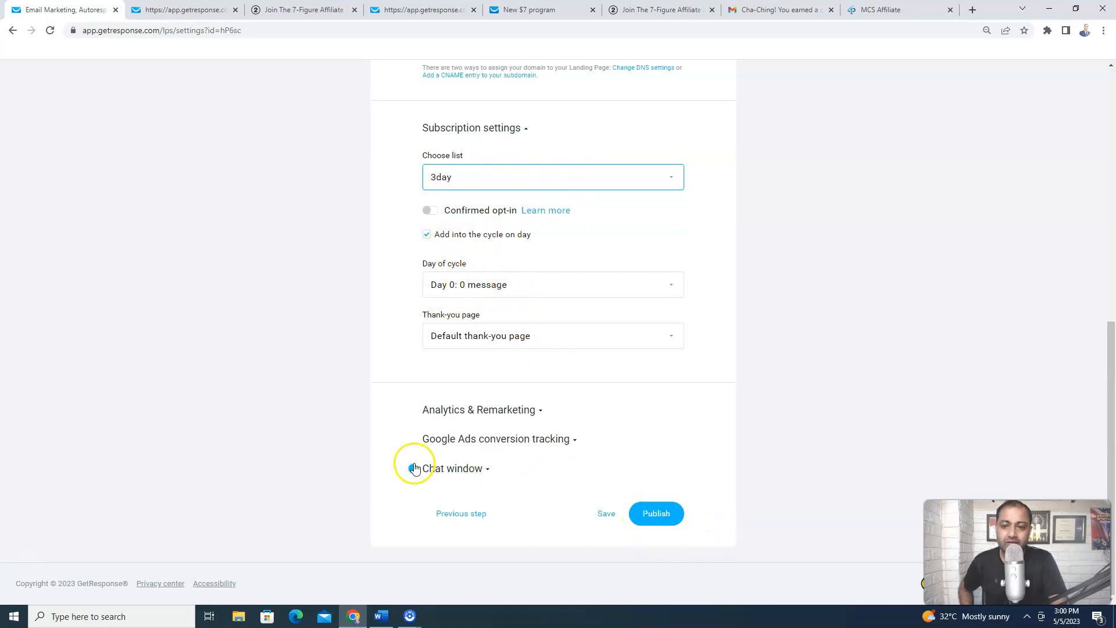
{"action": "left_click", "coordinate": [607, 515]}
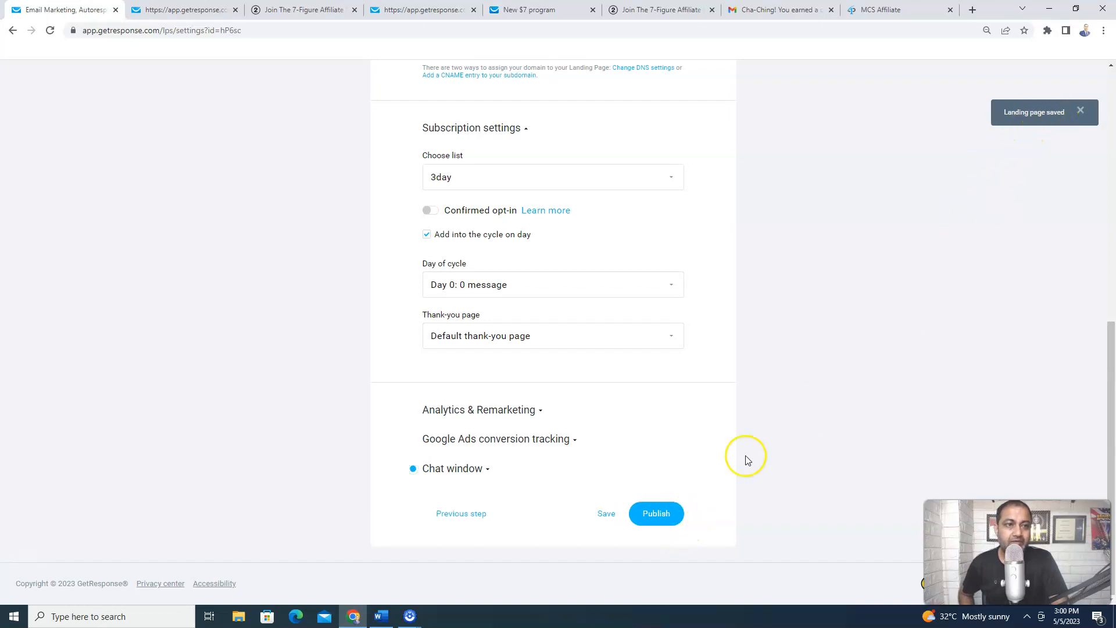
{"action": "left_click", "coordinate": [667, 514]}
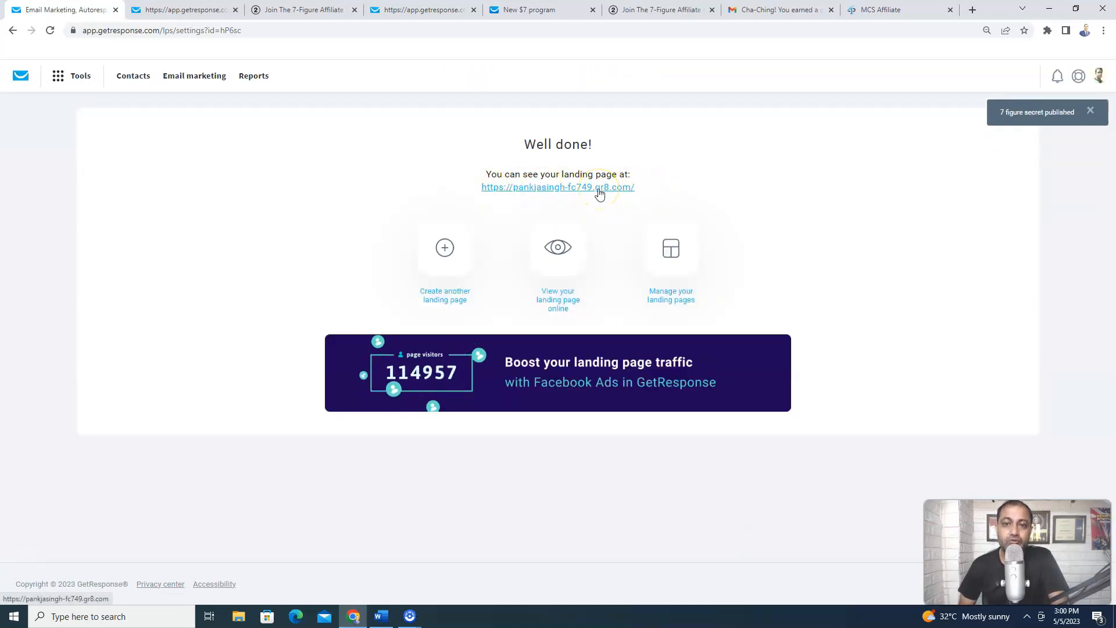
Open the published '7 figure secret' page's live address from the Well done! screen
{"action": "left_click", "coordinate": [620, 193]}
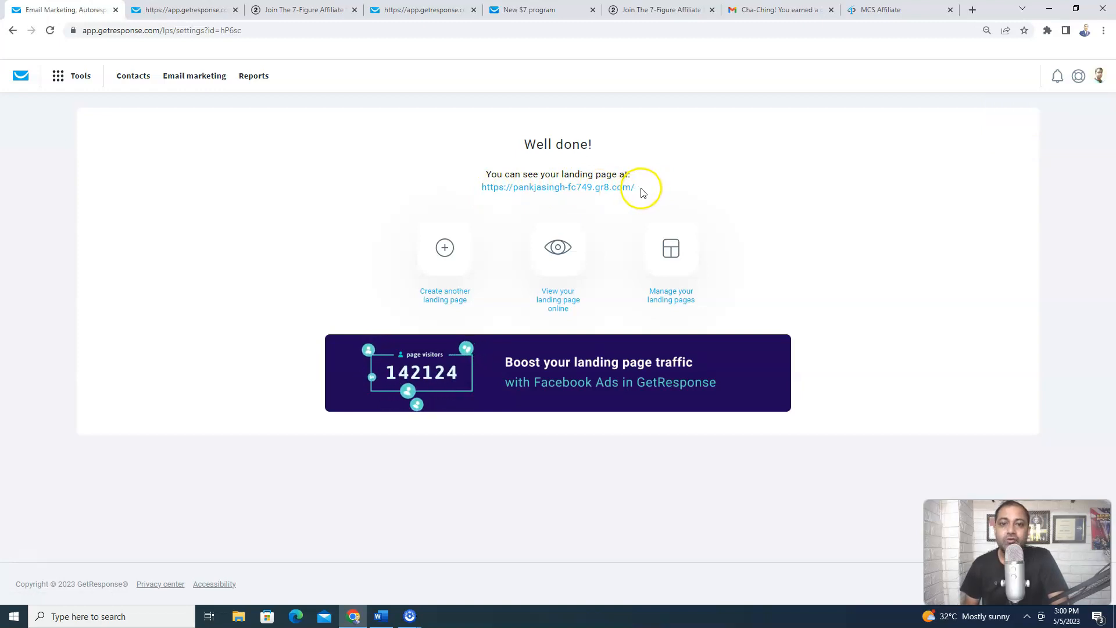
{"action": "left_click_drag", "start_coordinate": [635, 191], "coordinate": [503, 194]}
{"action": "left_click", "coordinate": [503, 194]}
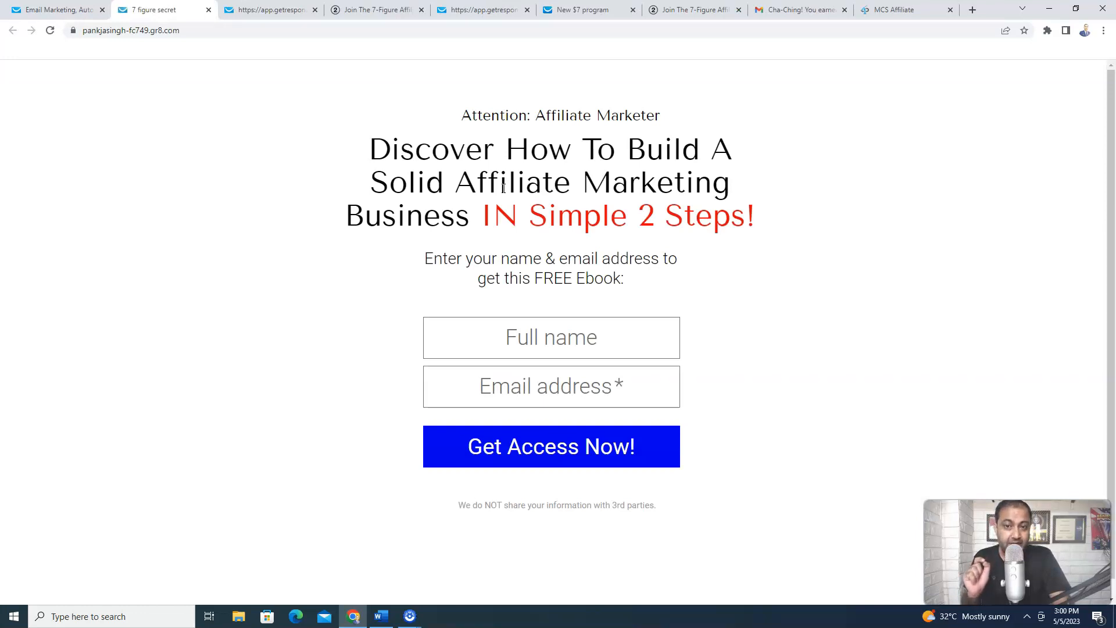
Enter a test subscriber's full name and e-mail in the live form and submit it with 'Get Access Now!'
{"action": "left_click", "coordinate": [506, 336]}
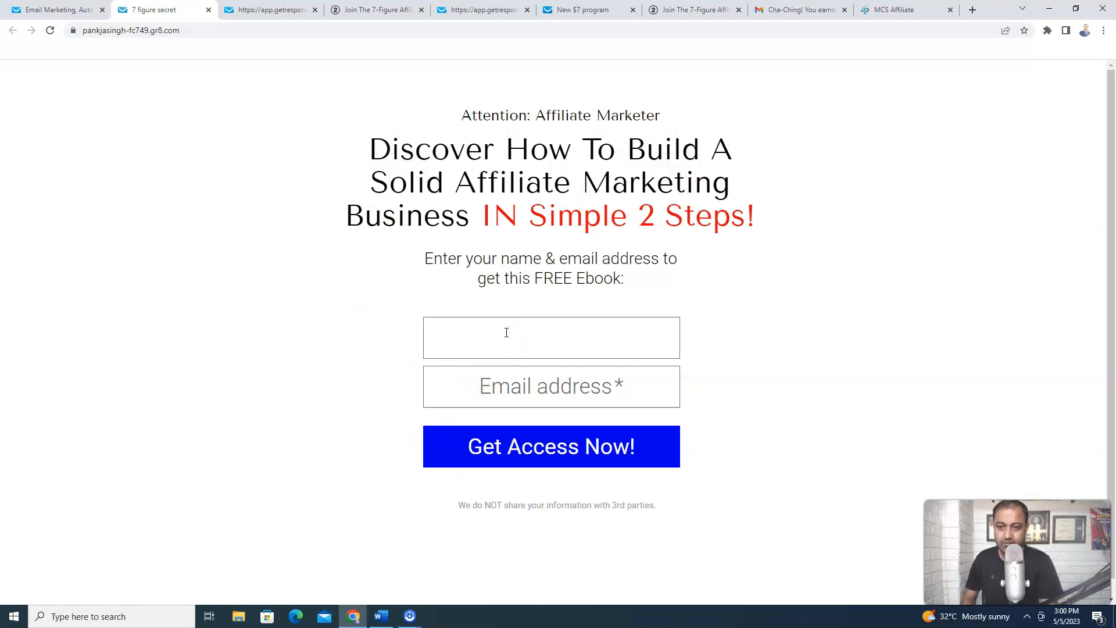
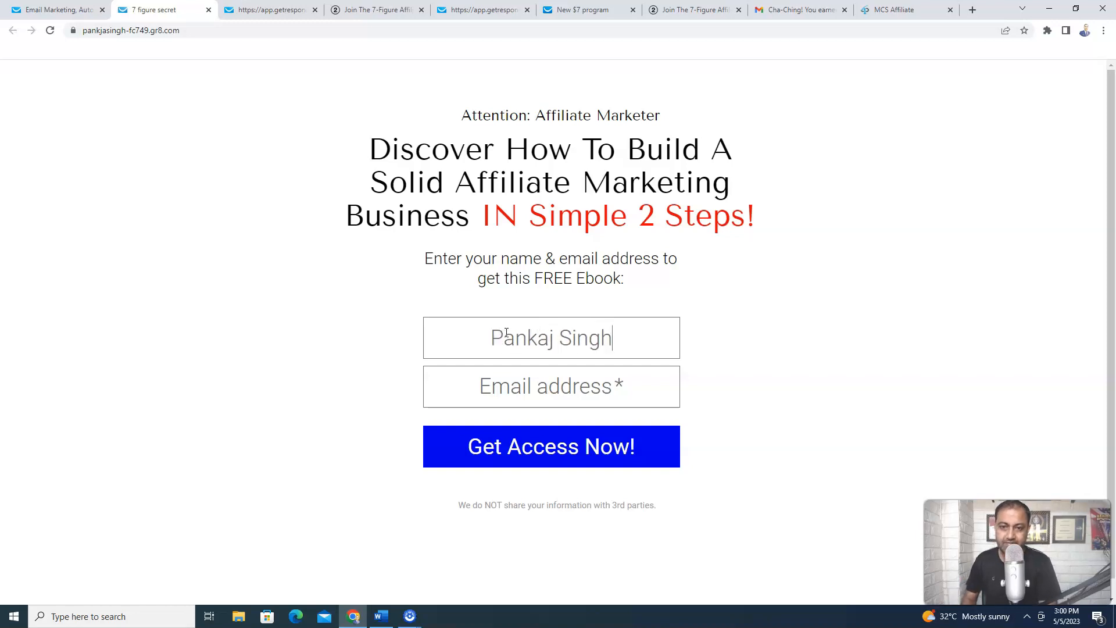
{"action": "left_click", "coordinate": [538, 377]}
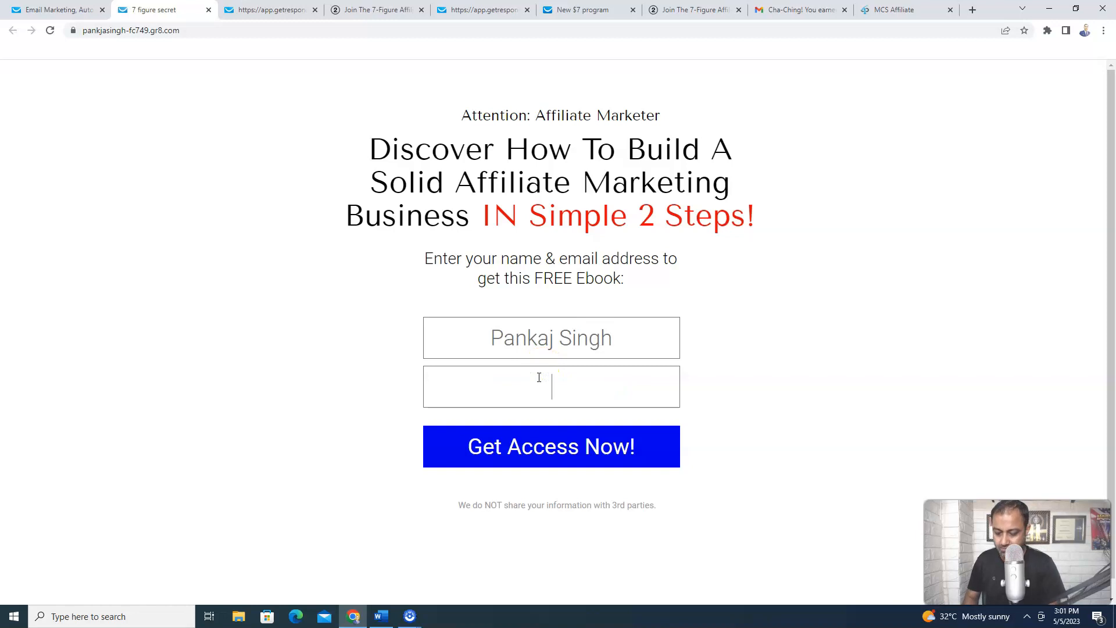
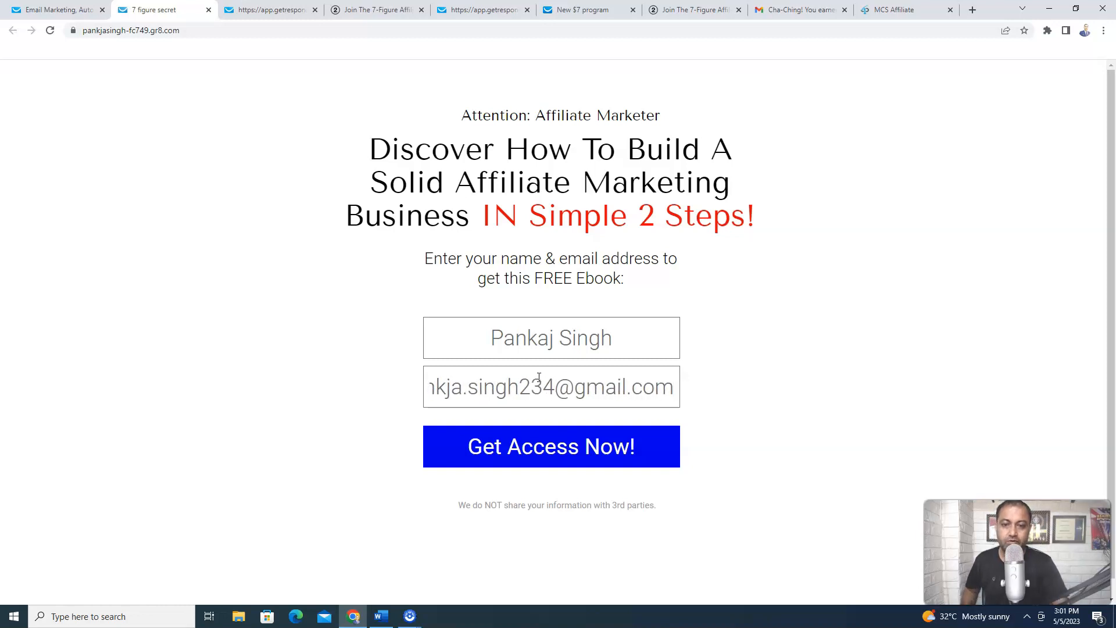
{"action": "left_click", "coordinate": [571, 448]}
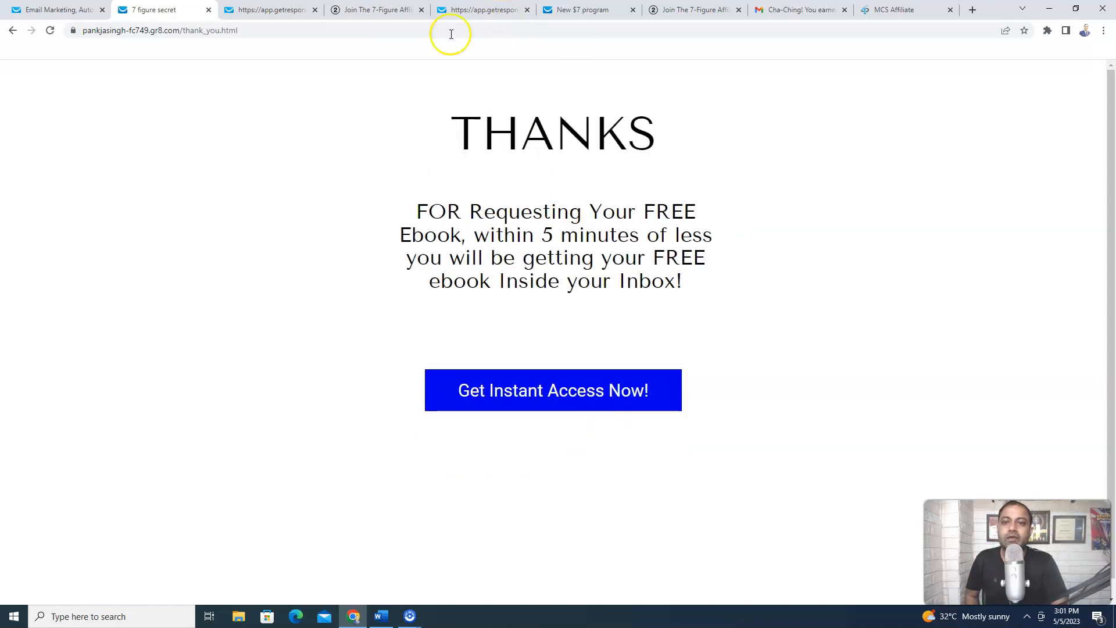
Follow 'Get Instant Access Now!' to the 7-Figure Affiliate Marketing Secrets group and highlight its referral URL
{"action": "left_click", "coordinate": [599, 398]}
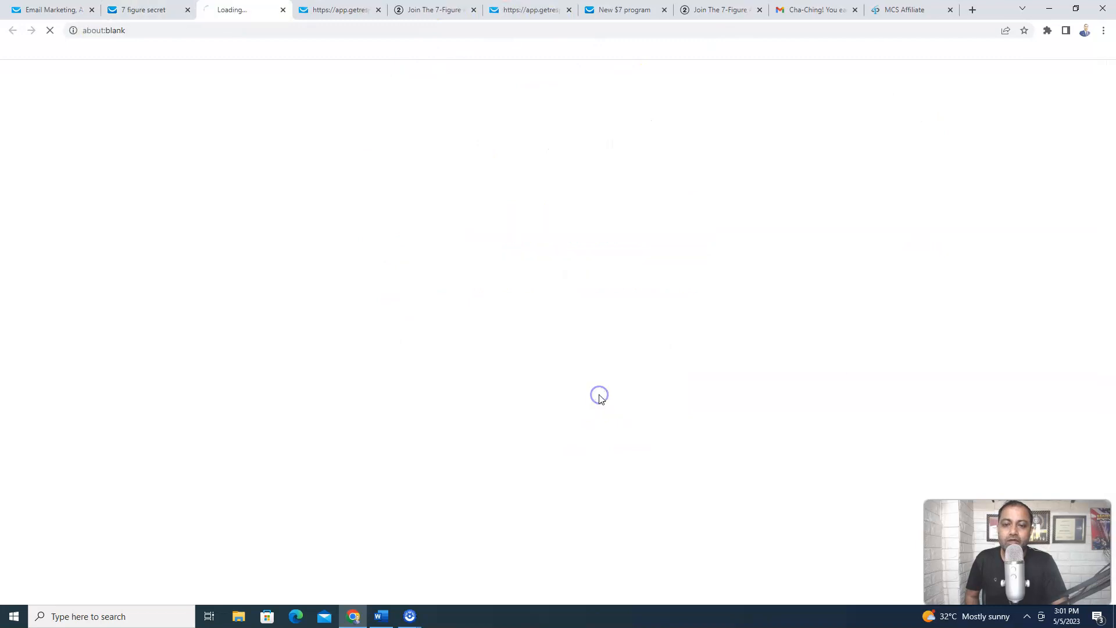
{"action": "left_click", "coordinate": [570, 354]}
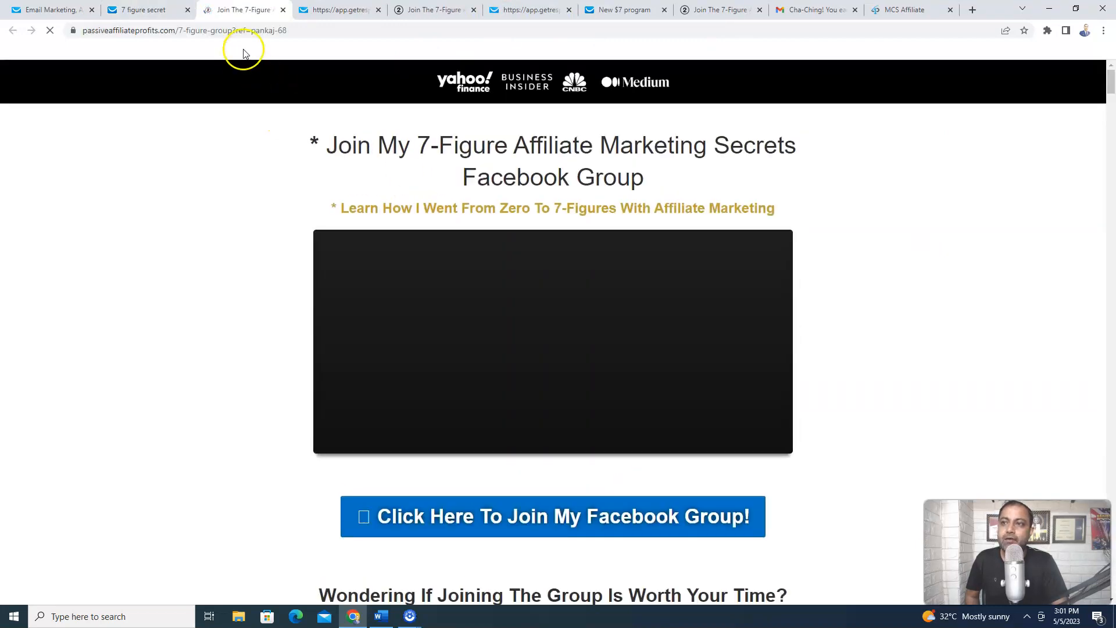
{"action": "left_click_drag", "start_coordinate": [286, 32], "coordinate": [63, 36]}
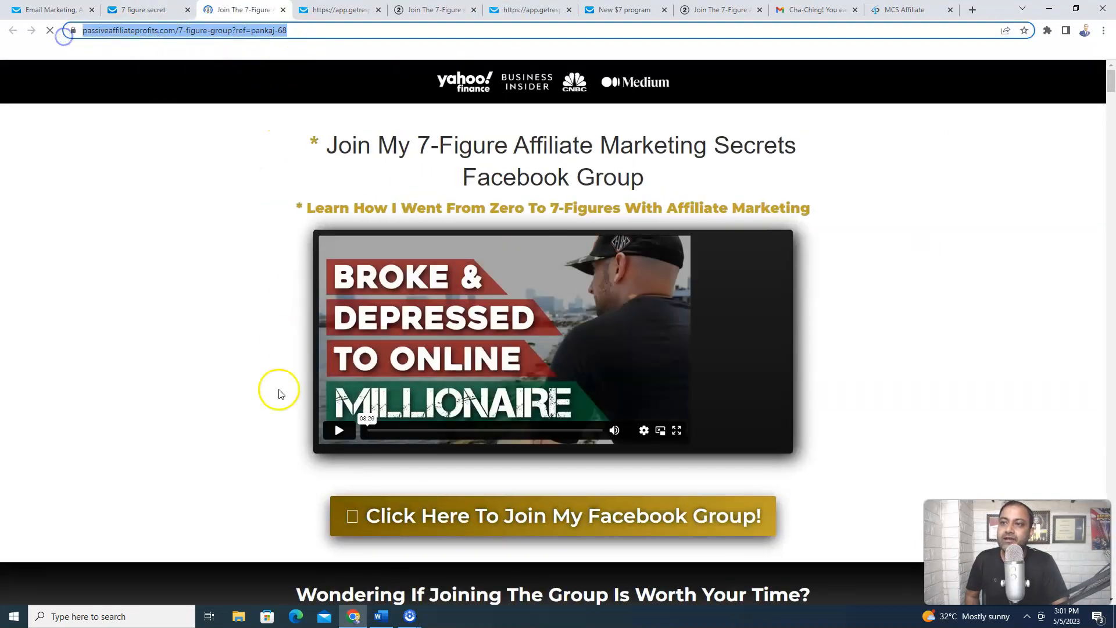